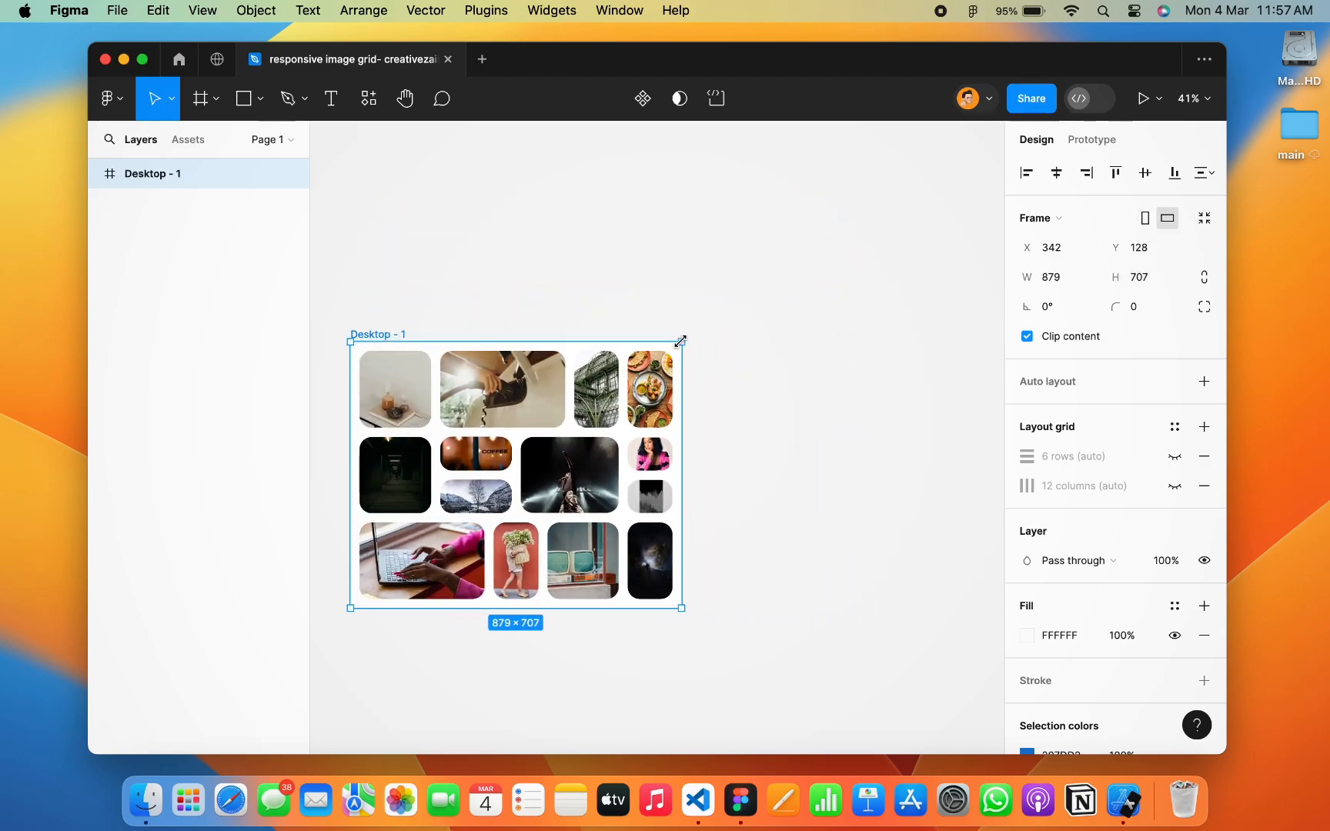
Undo the last resize of the Desktop - 1 frame and deselect it
key(super+z)
scroll(684, 346, right, 2)
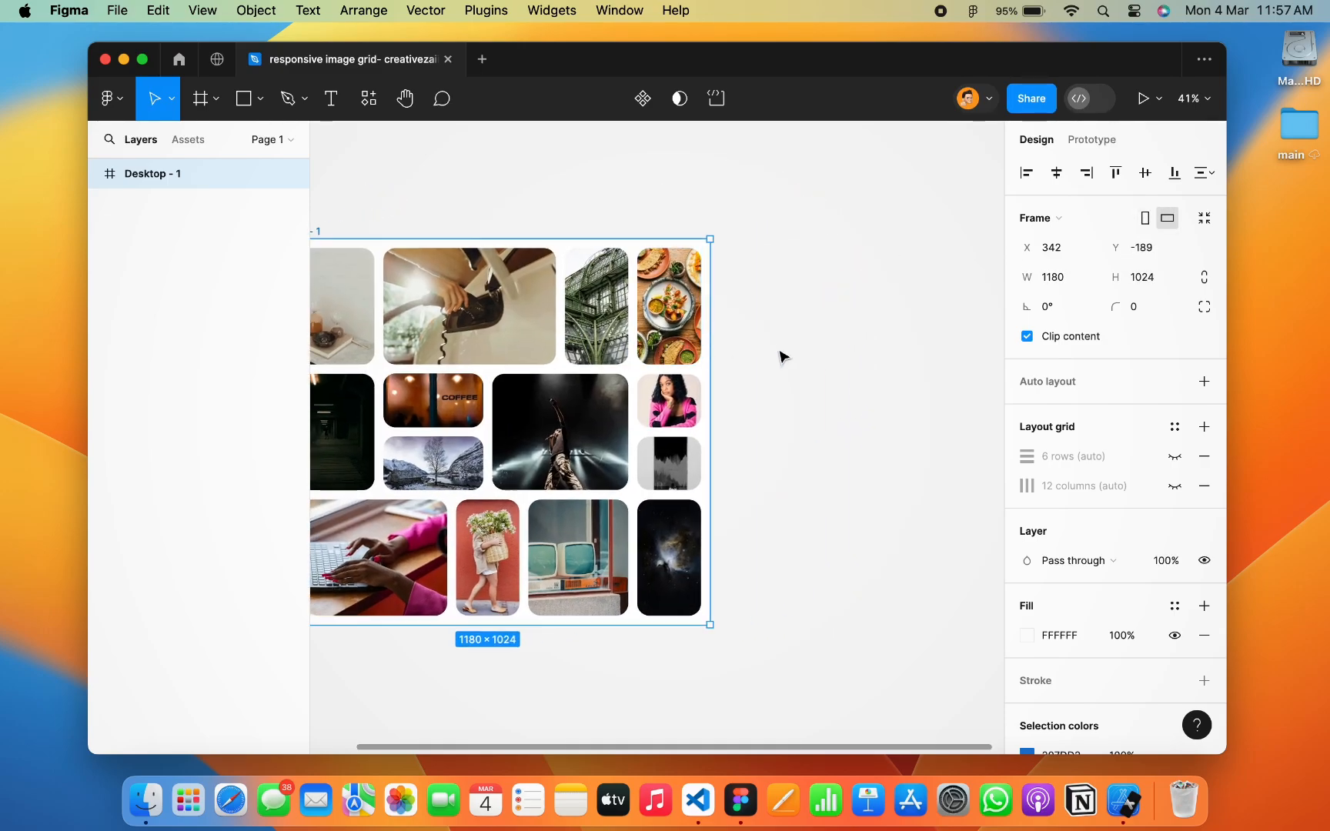
click(780, 354)
Add a new frame beside the image grid using the 1440 × 1024 Desktop preset
scroll(780, 354, down, 3)
scroll(780, 356, down, 3)
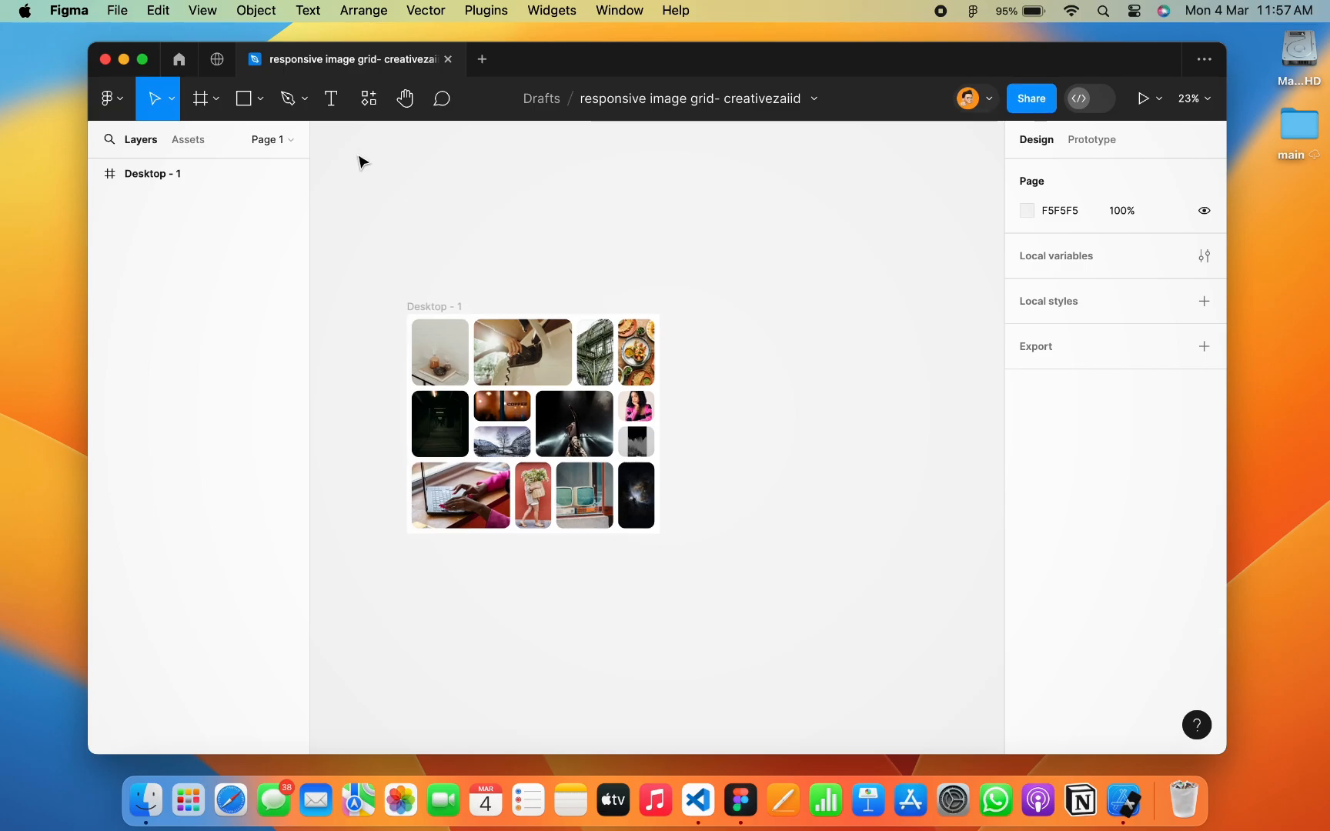
key(f)
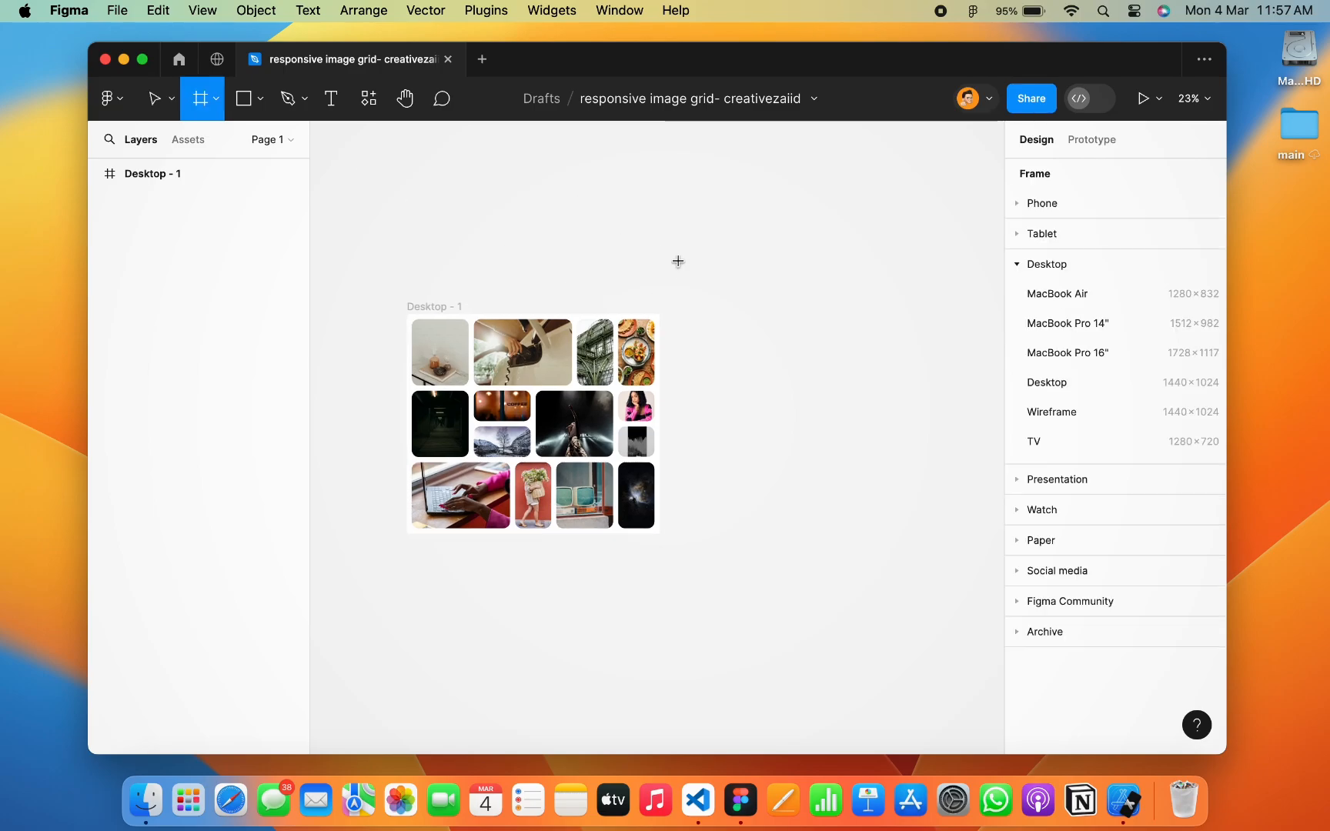
click(1076, 380)
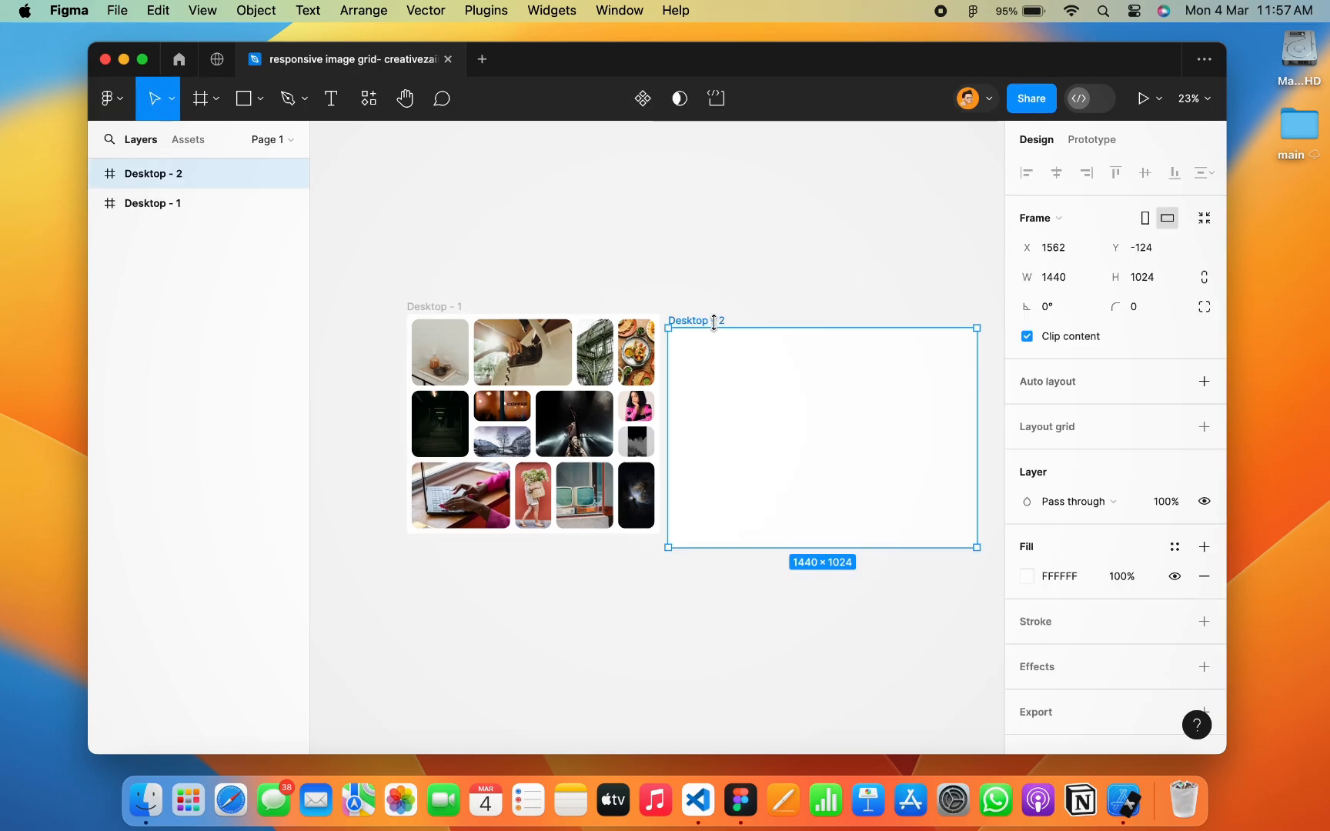
Set the width of the Desktop - 2 frame to 1180, matching the Desktop - 1 frame
click(416, 305)
scroll(415, 304, right, 5)
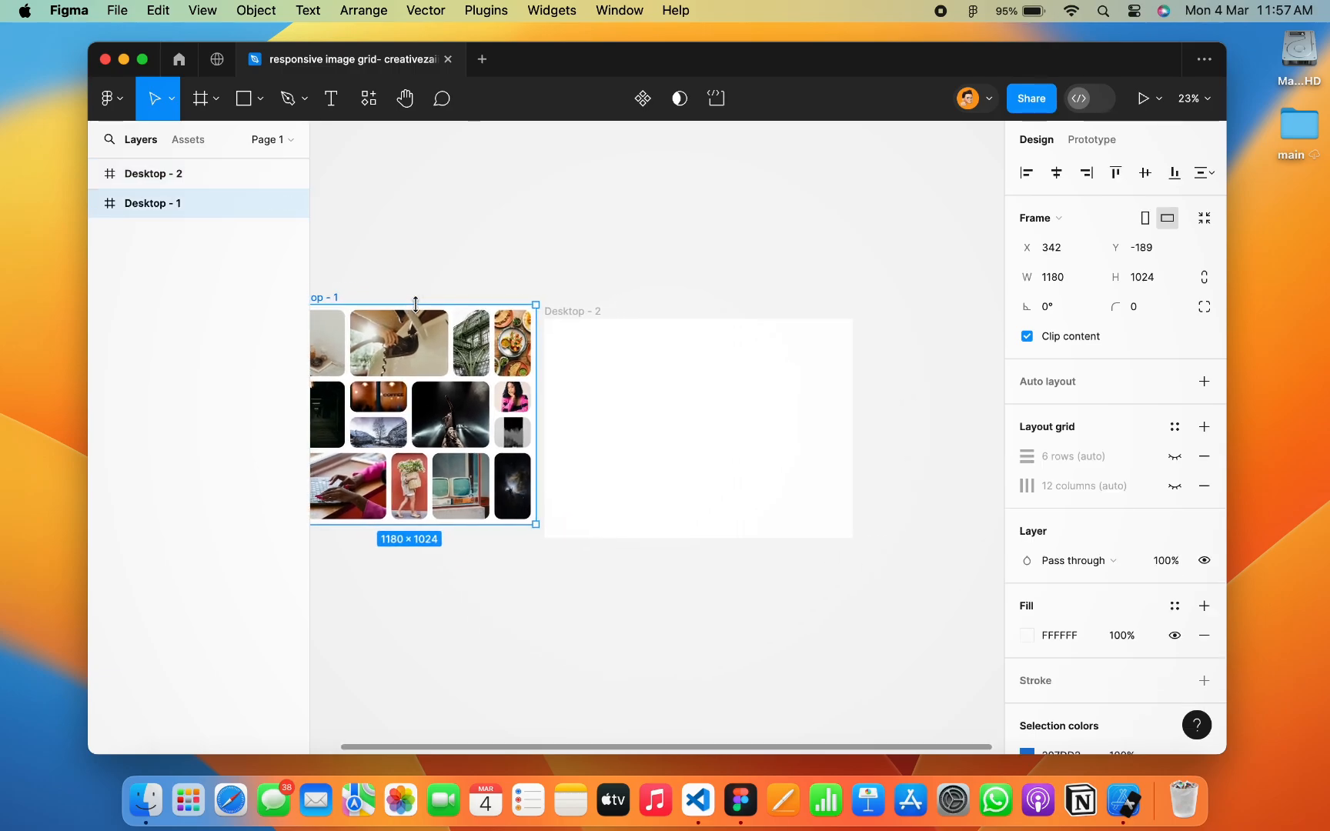
click(587, 316)
click(1058, 287)
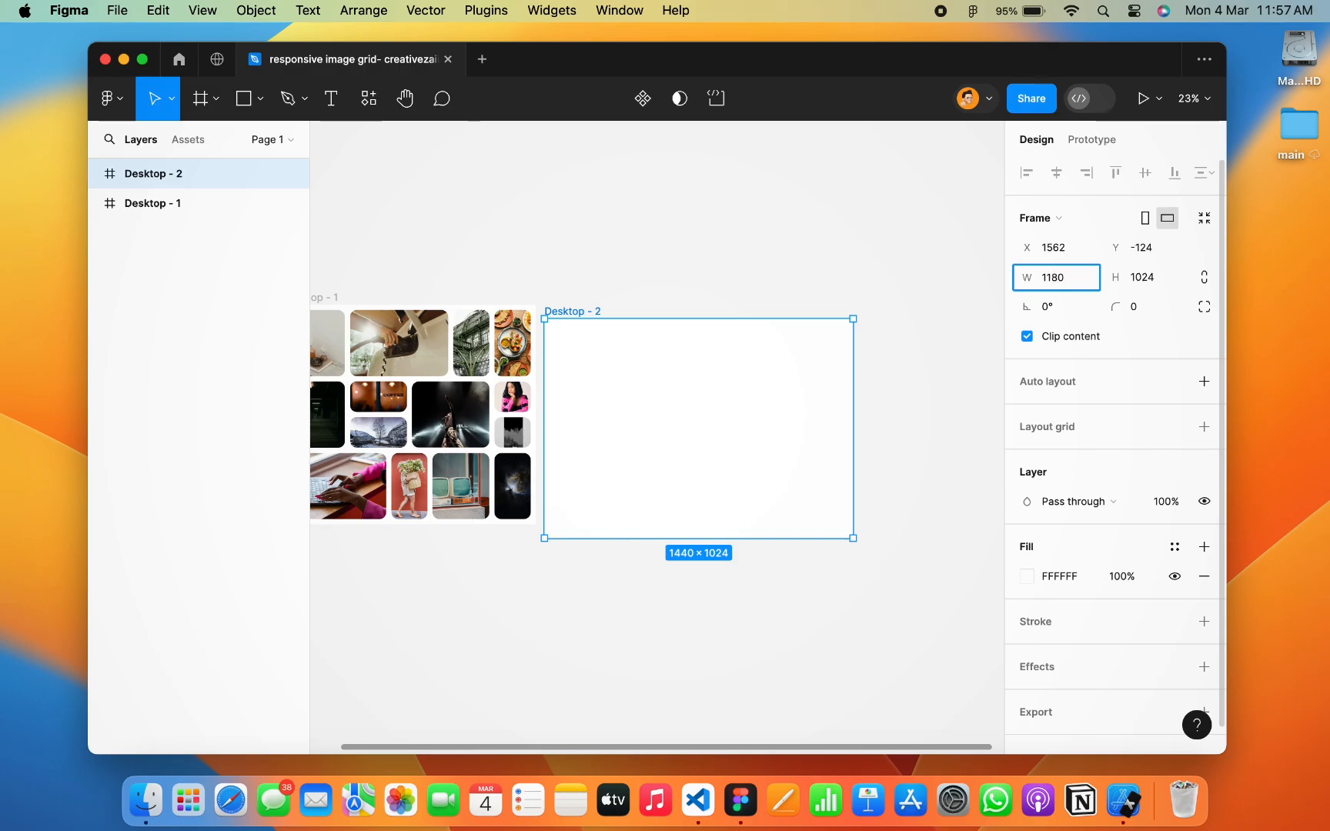
text(1180)
key(Return)
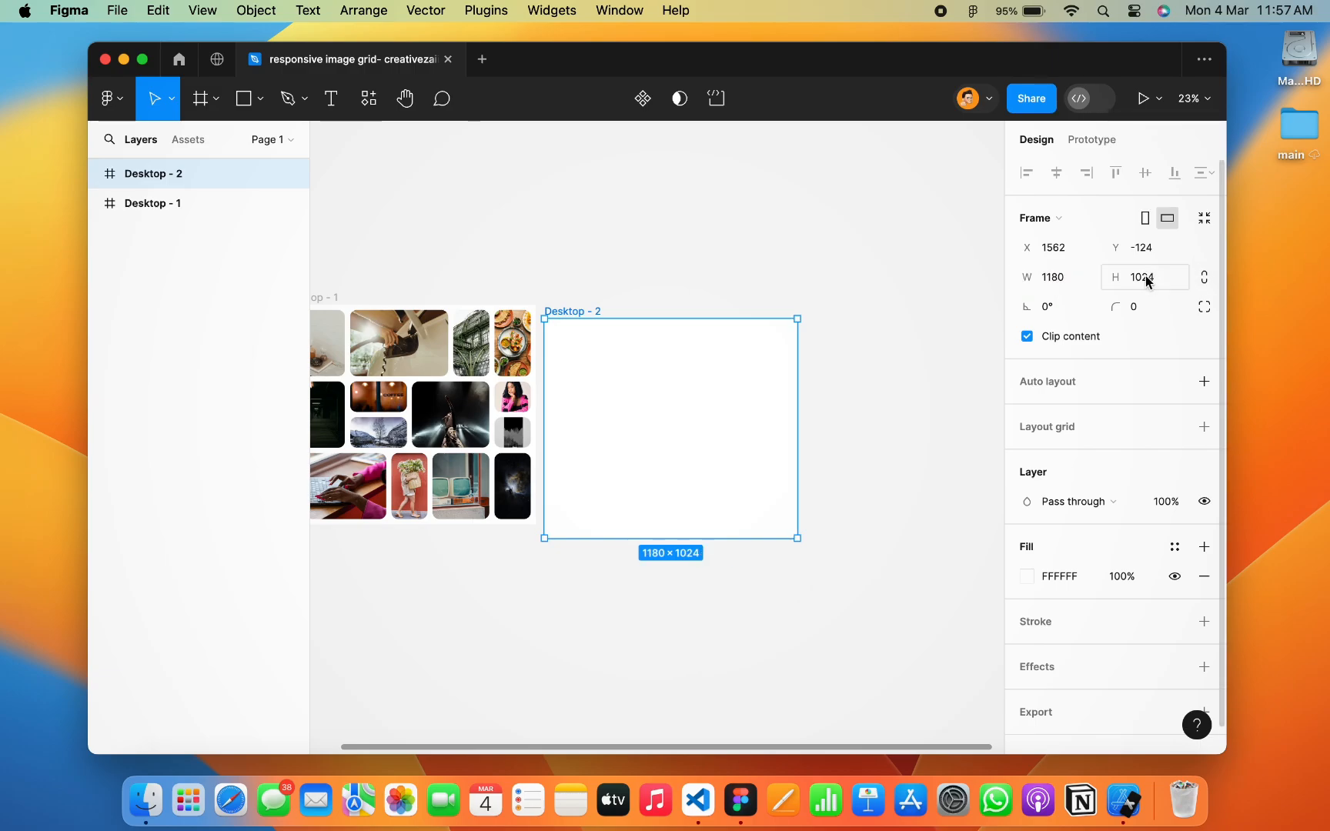
Move the Desktop - 2 frame so its upper edge lines up with Desktop - 1, at X 1571, Y -189
click(821, 371)
scroll(821, 371, left, 3)
drag(684, 288, 685, 274)
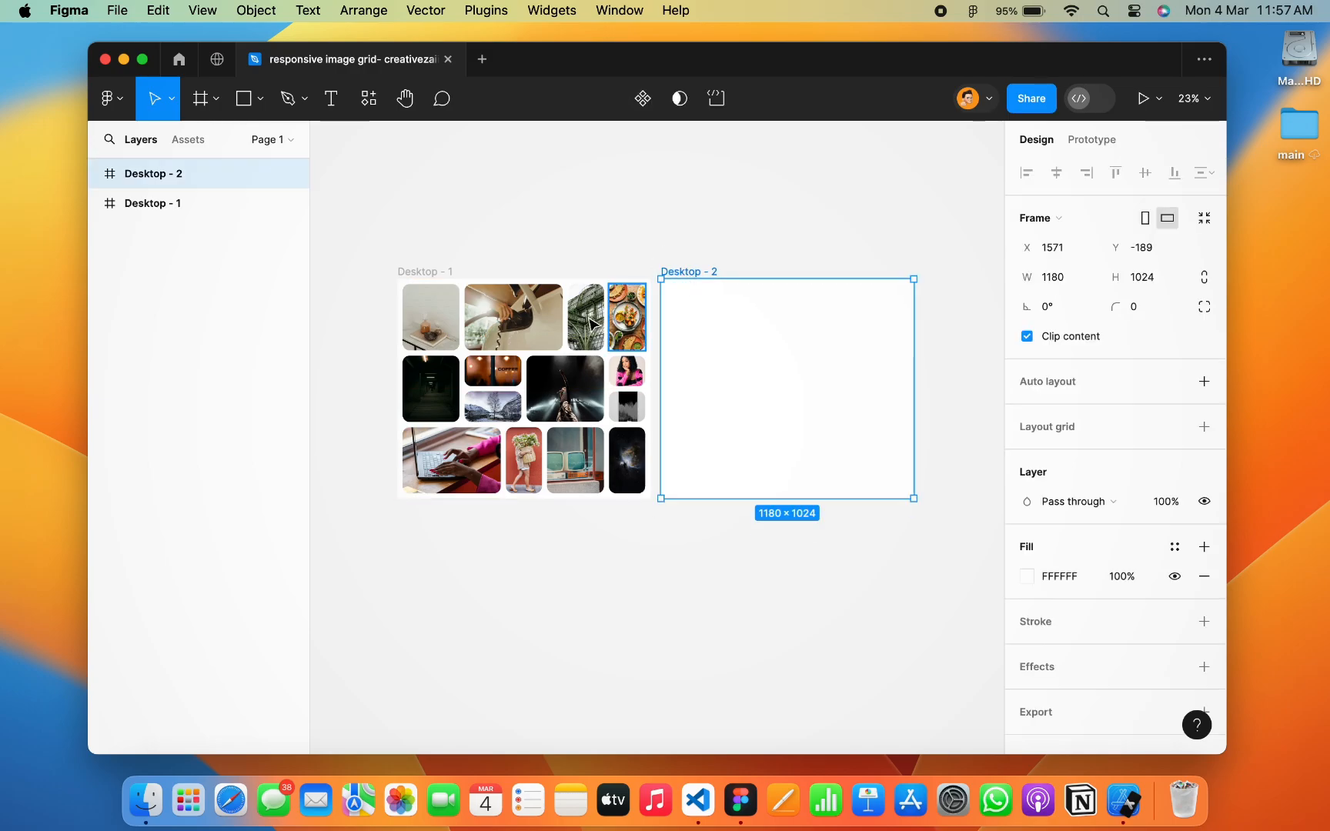
Add a layout grid to the Desktop - 2 frame and turn it into 12 columns
click(419, 274)
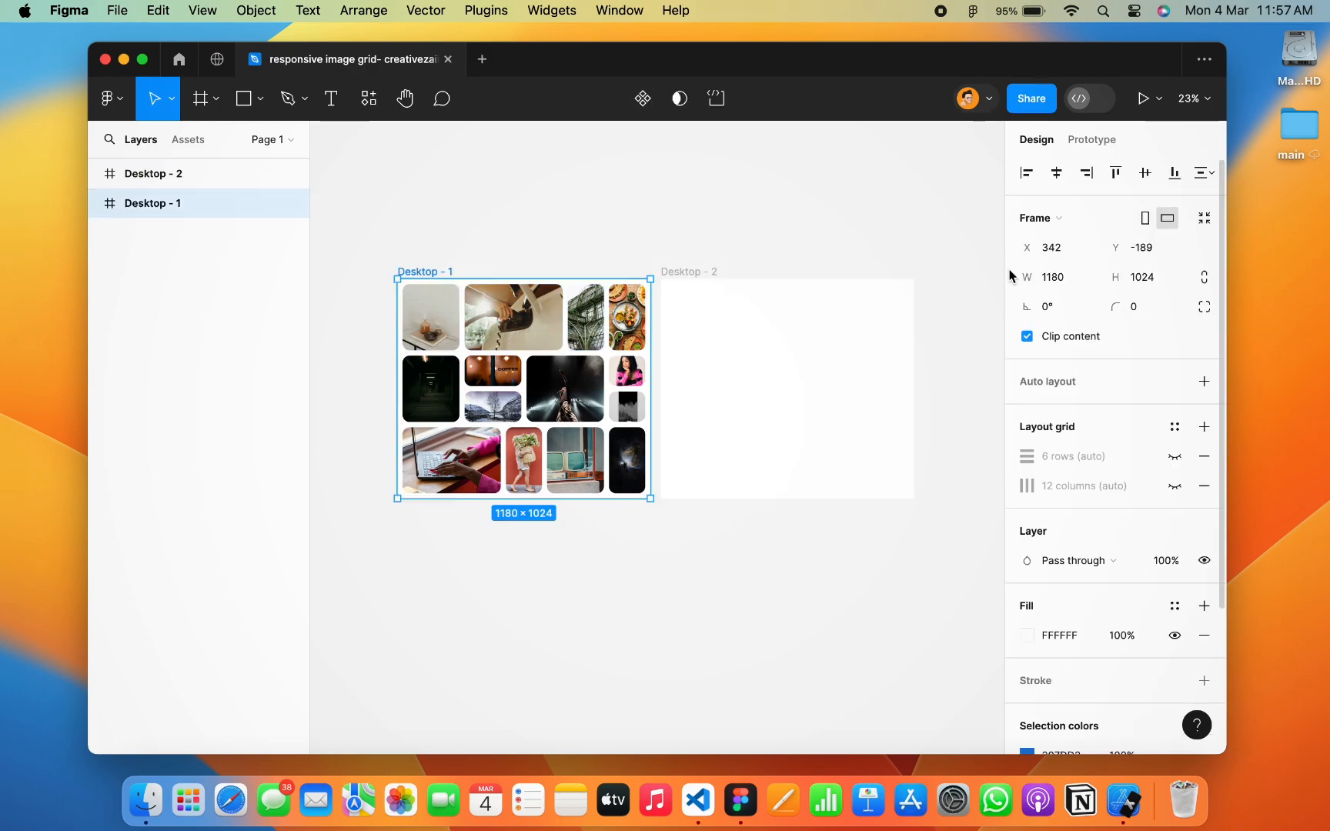
click(702, 275)
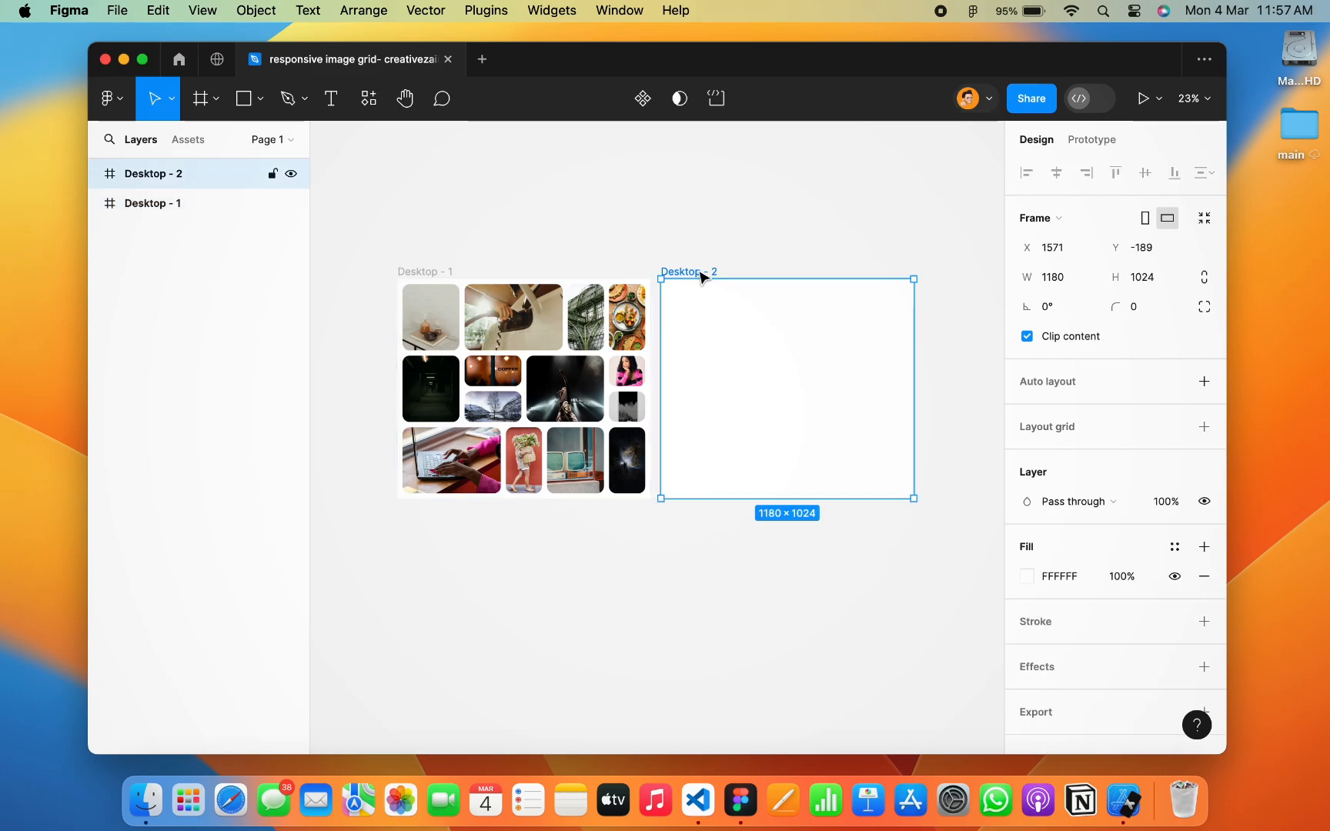
scroll(702, 275, right, 2)
scroll(701, 273, down, 1)
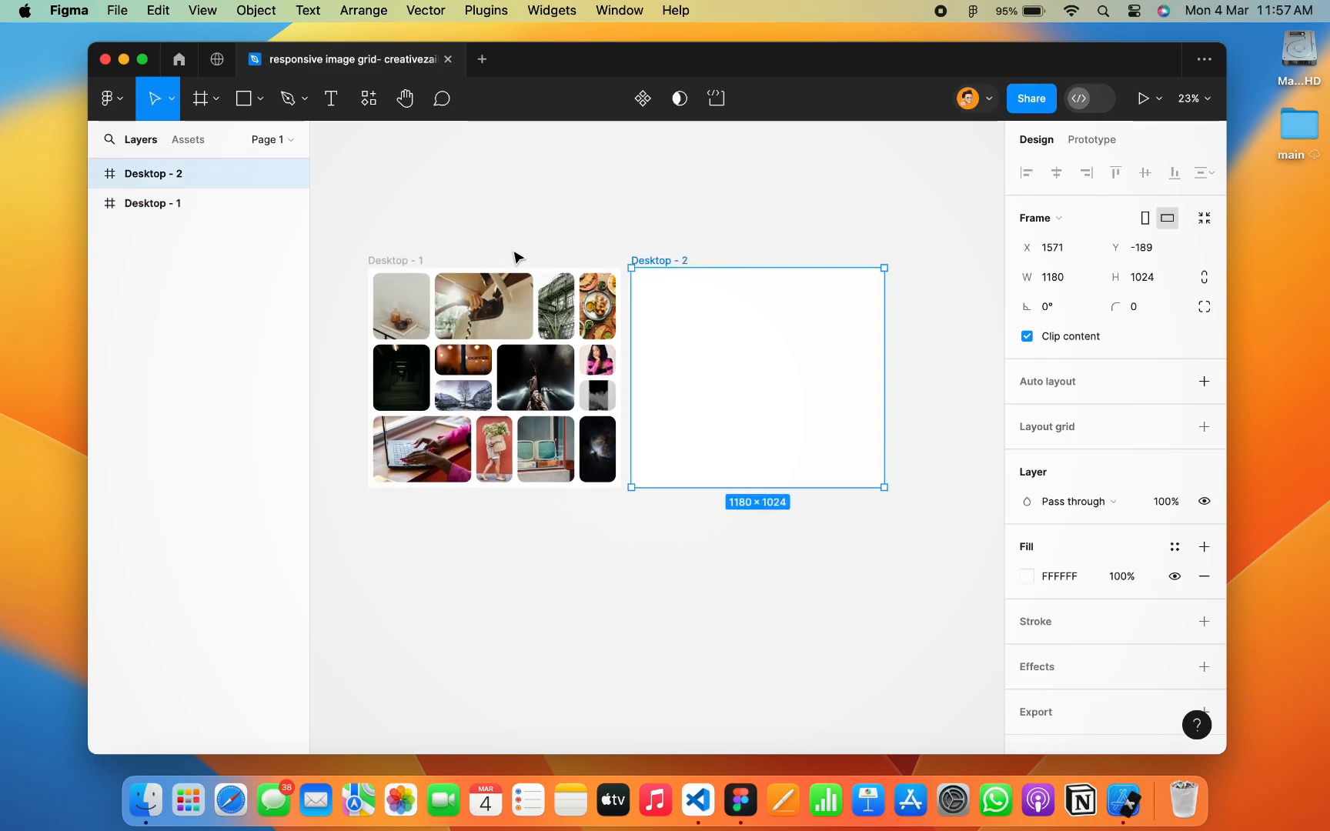
click(1205, 427)
click(1028, 458)
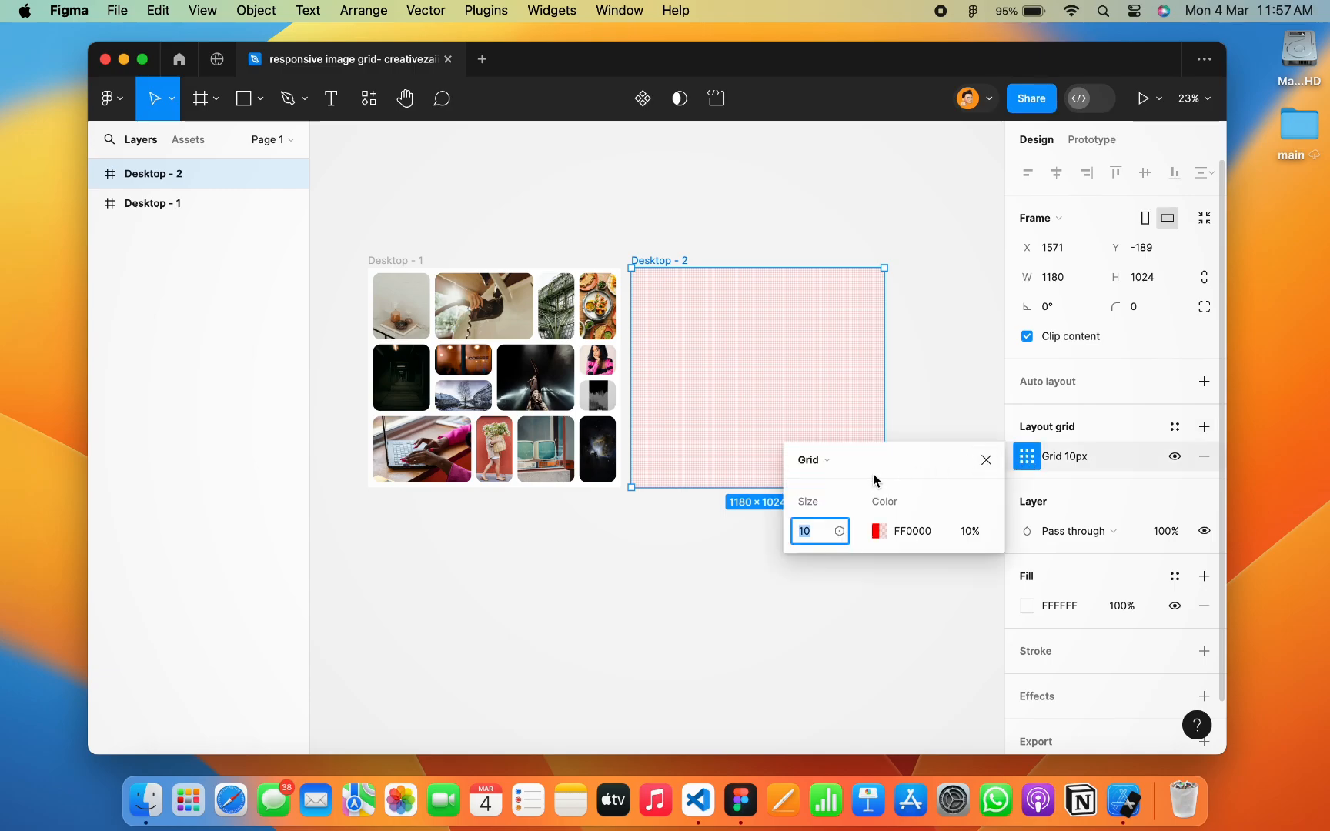
click(842, 466)
click(839, 482)
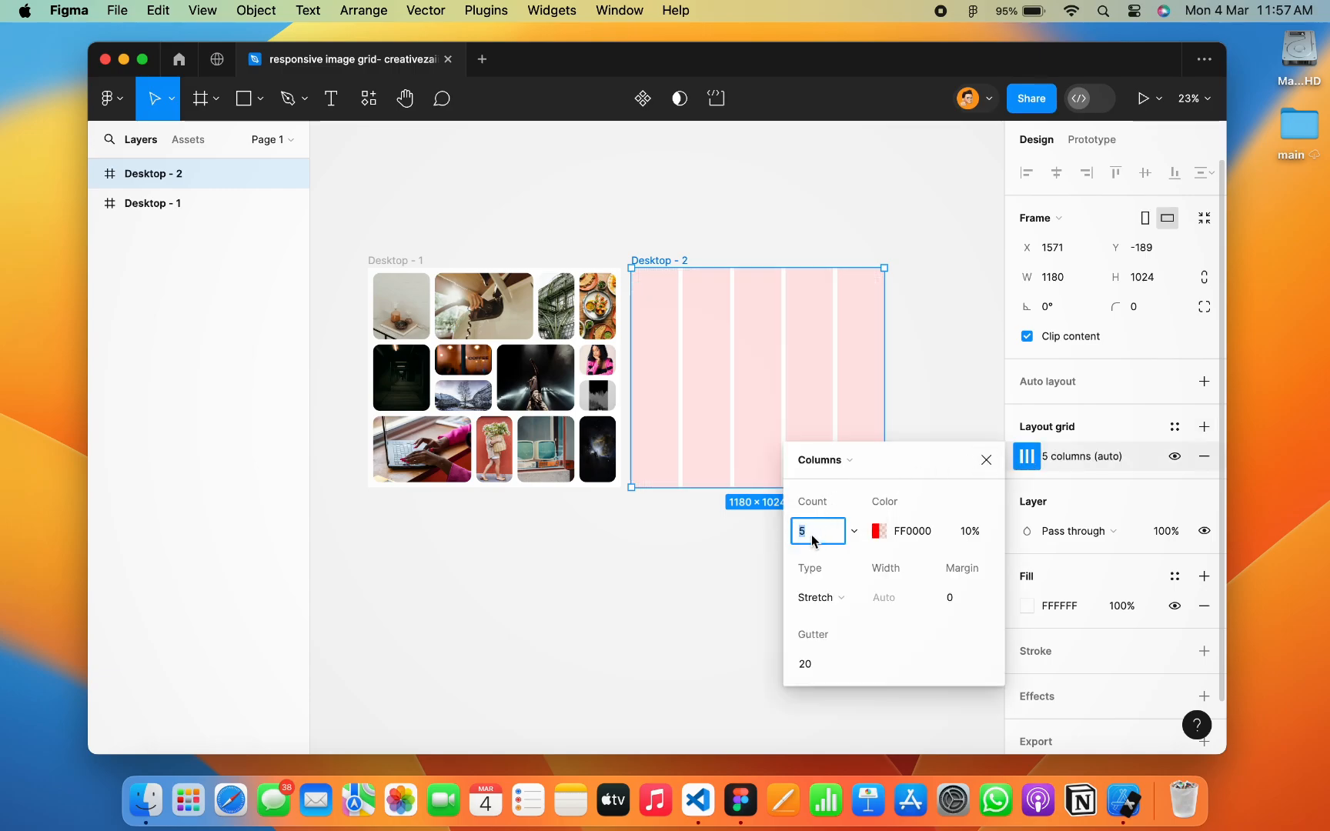
text(12)
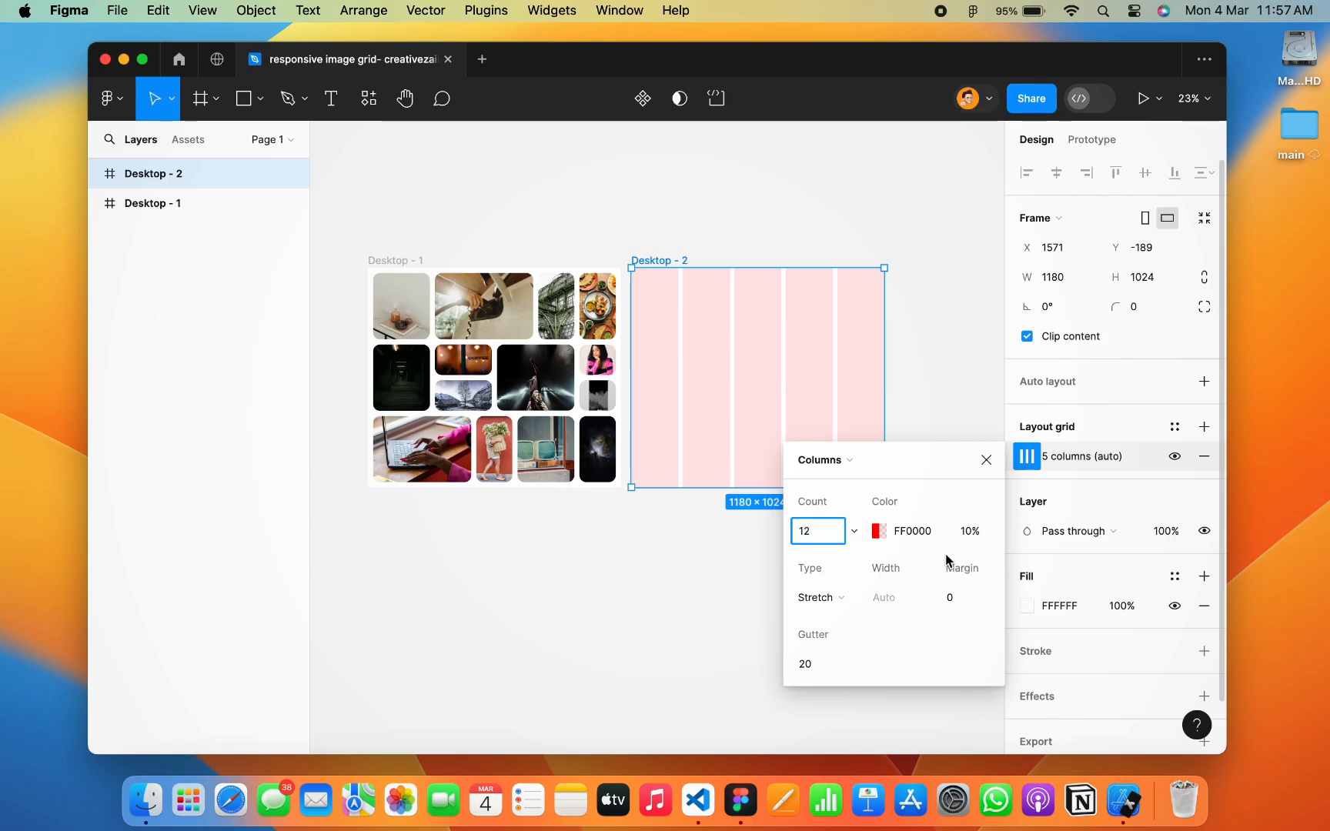
Set both the margin and the gutter of the column grid to 24
click(963, 599)
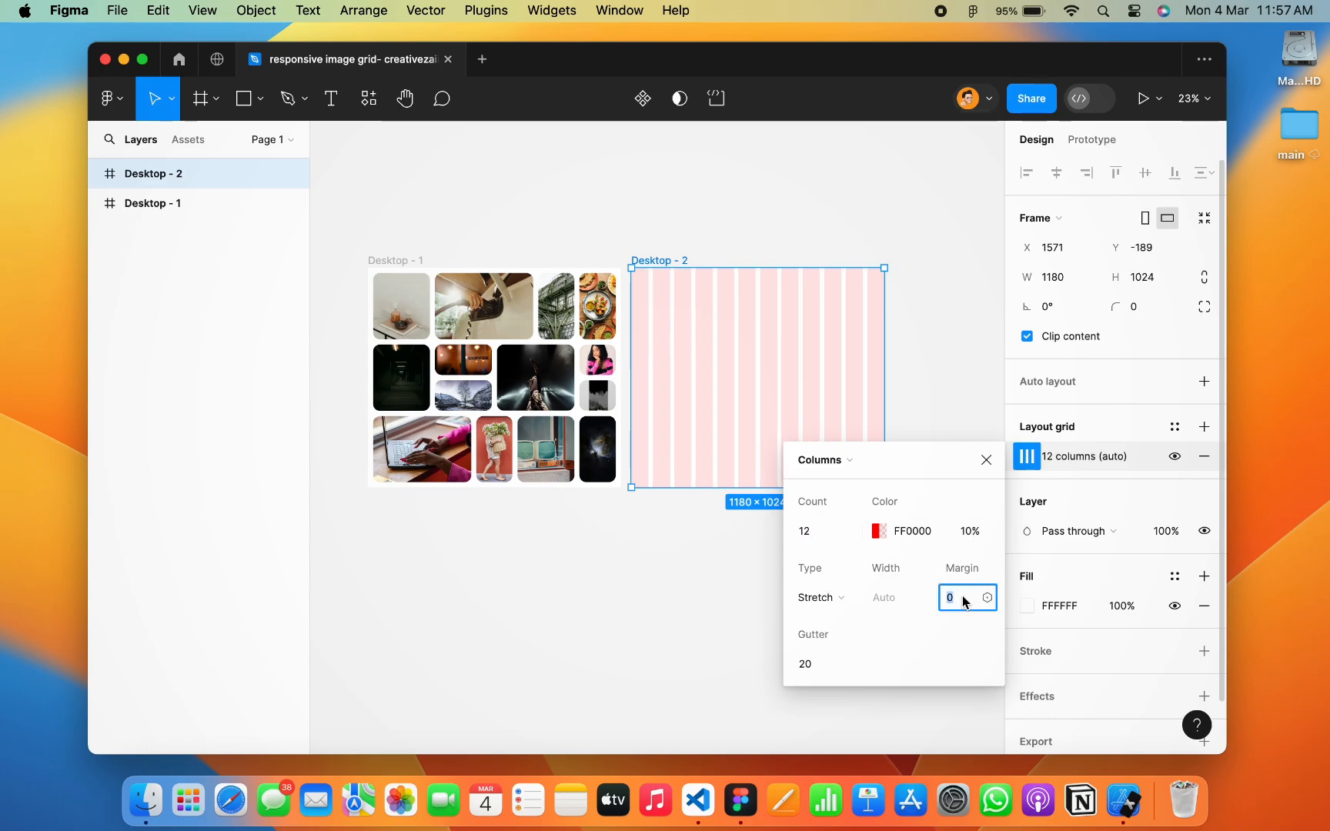
click(802, 664)
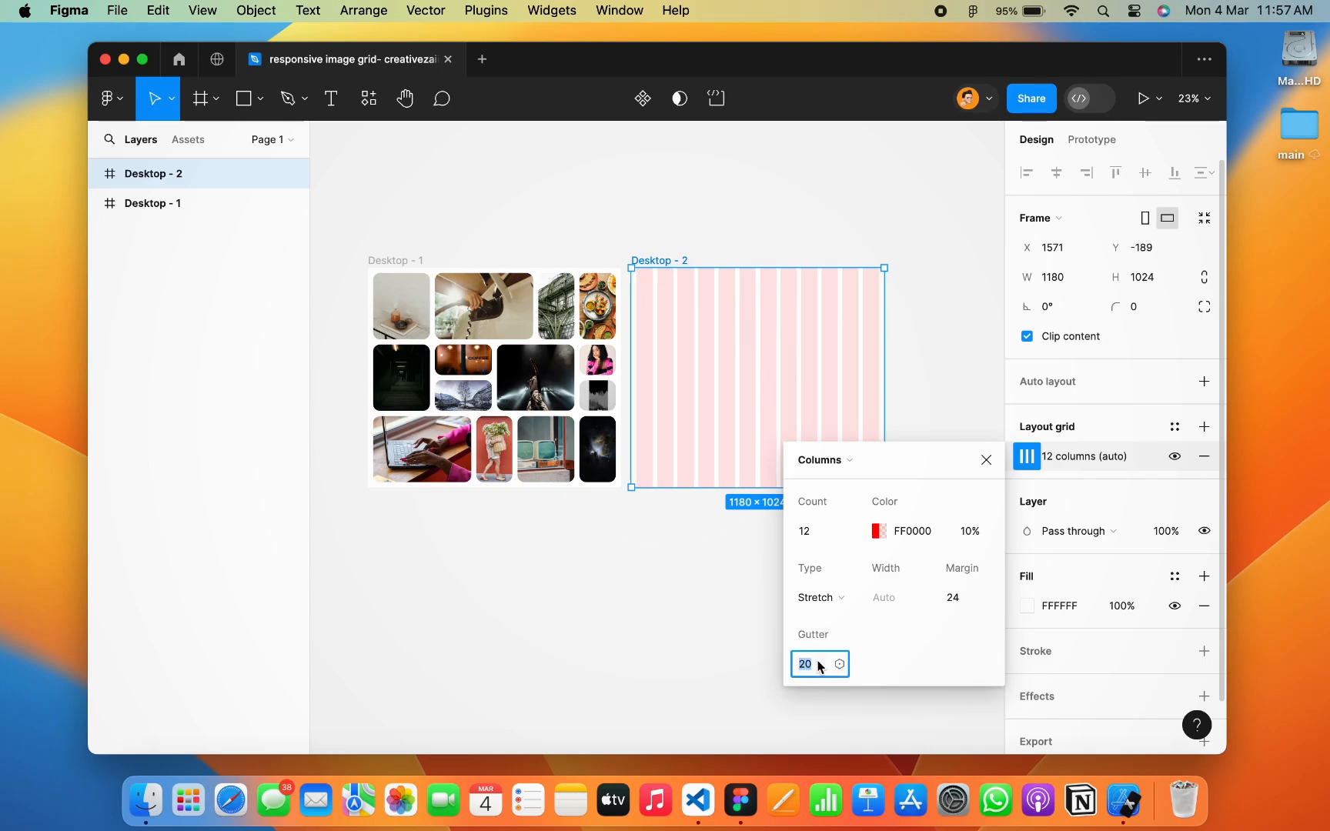
text(24)
key(Return)
Change the column grid's colour to the grey B6B6B6 at 10% opacity and close its settings
click(877, 531)
mouse_move(581, 326)
mouse_down()
mouse_move(563, 314)
mouse_move(562, 341)
mouse_up()
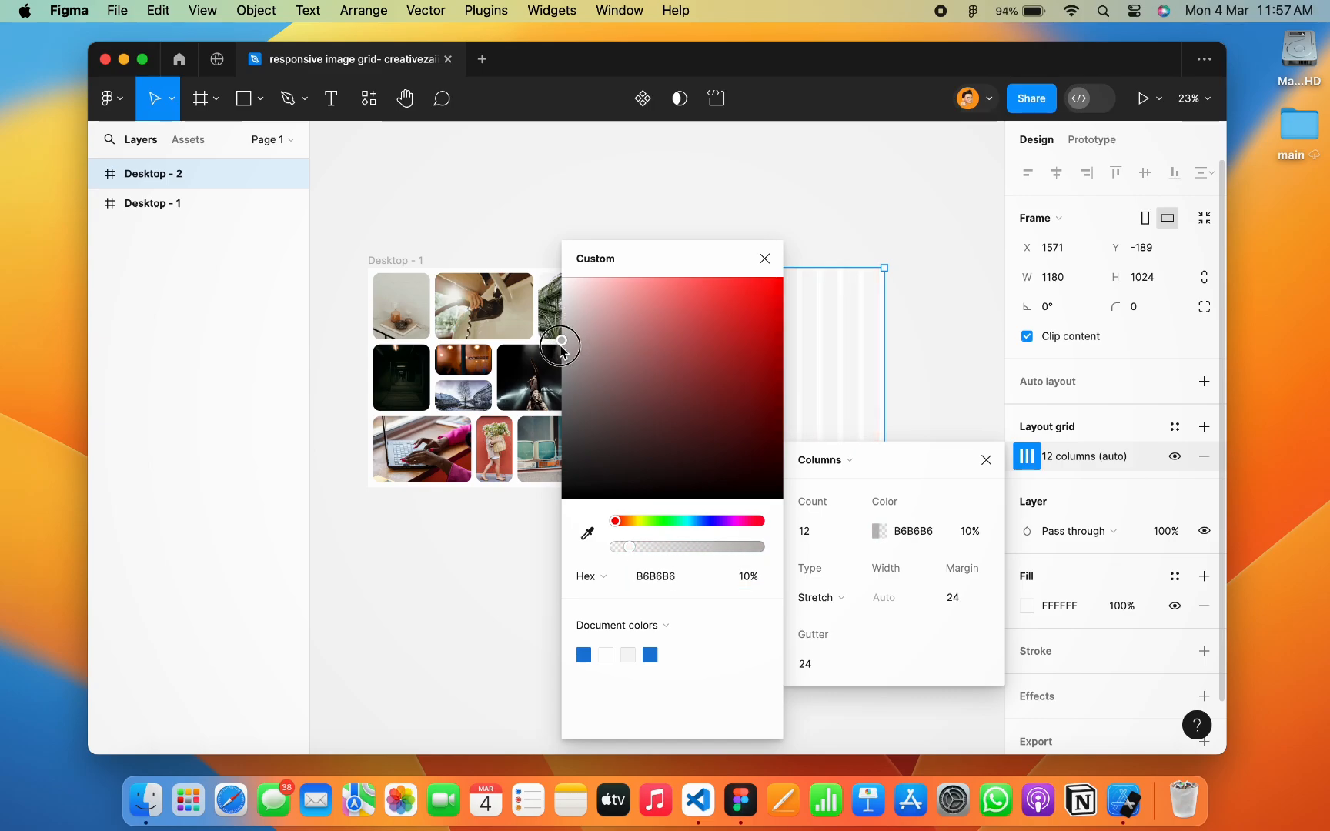
drag(636, 551, 630, 548)
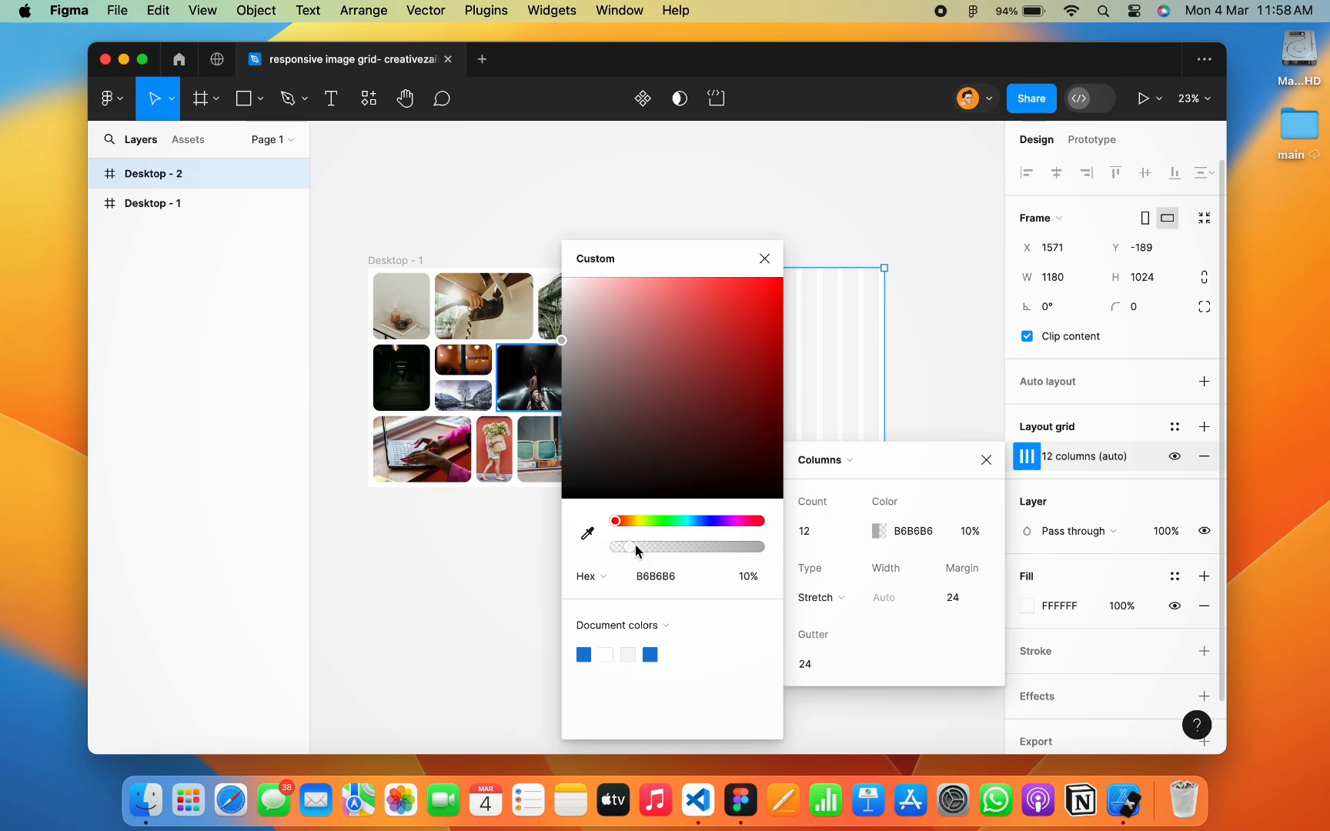
click(662, 584)
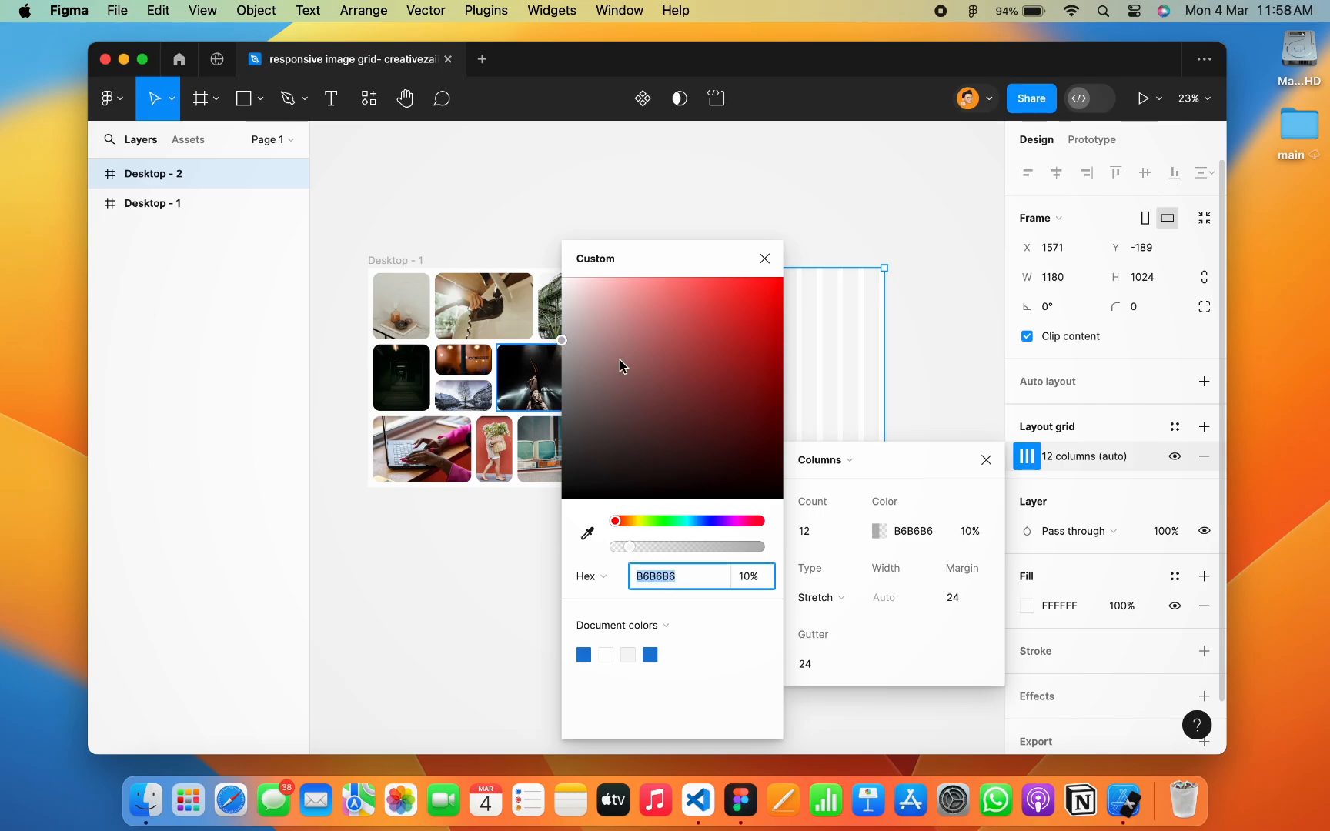
click(764, 259)
click(996, 391)
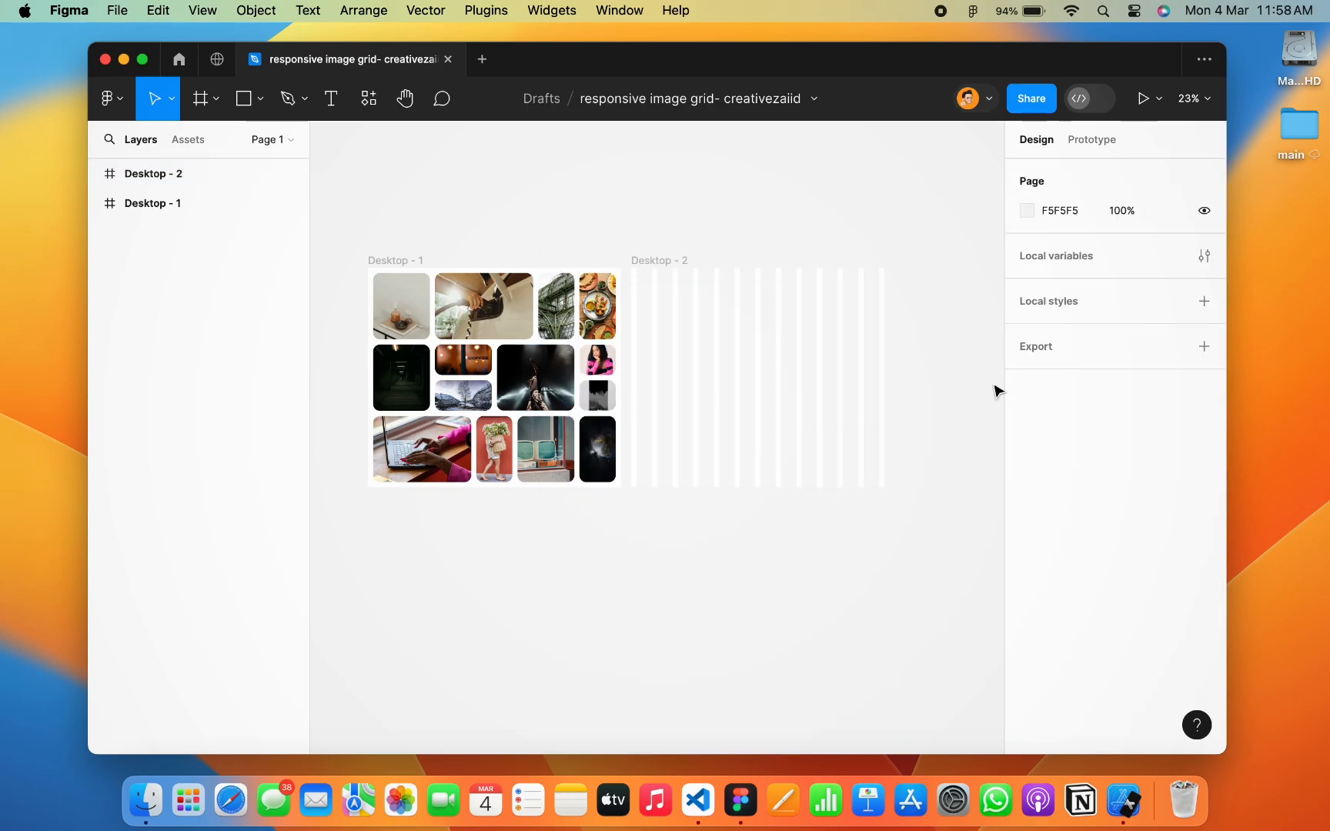
Add a second layout grid to the Desktop - 2 frame and turn it into 6 rows
scroll(996, 391, right, 3)
scroll(999, 392, left, 1)
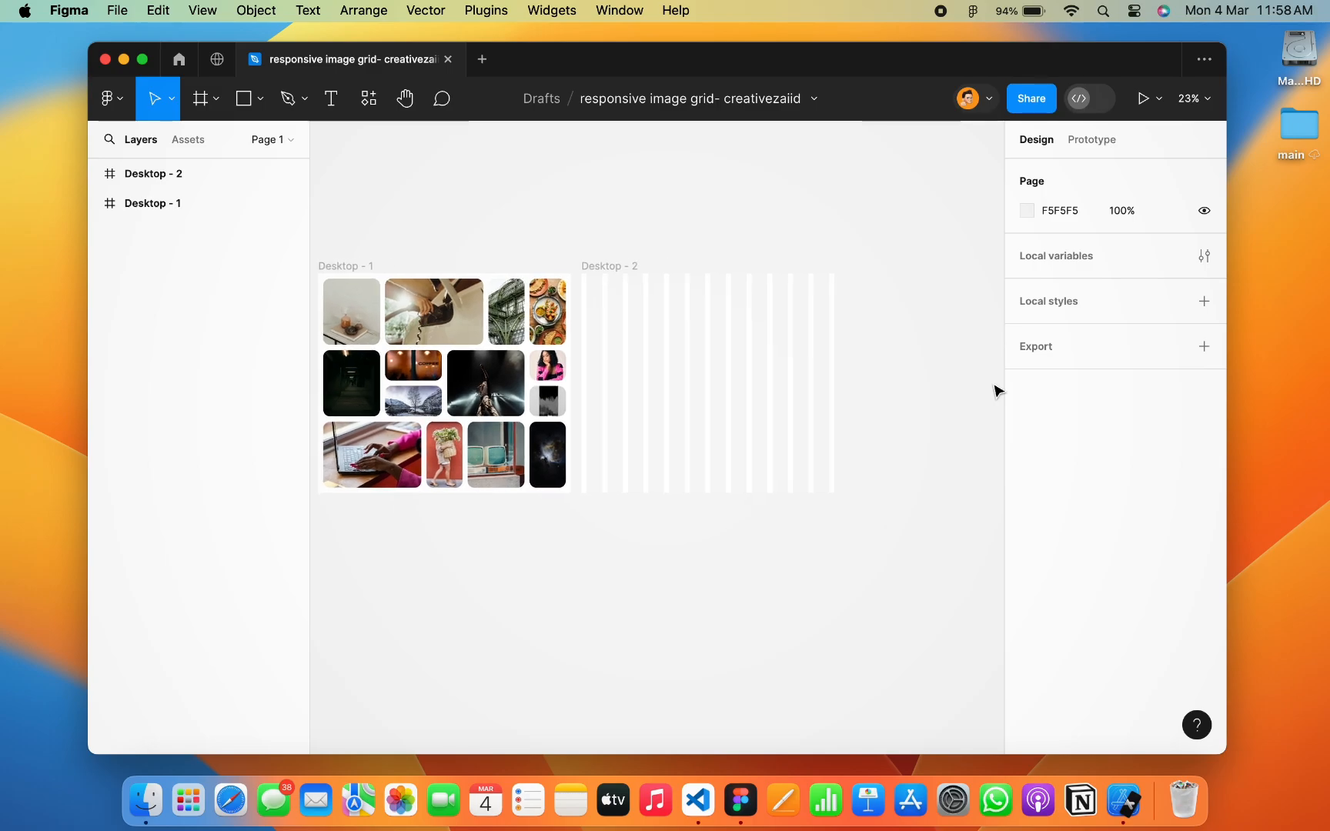
click(604, 277)
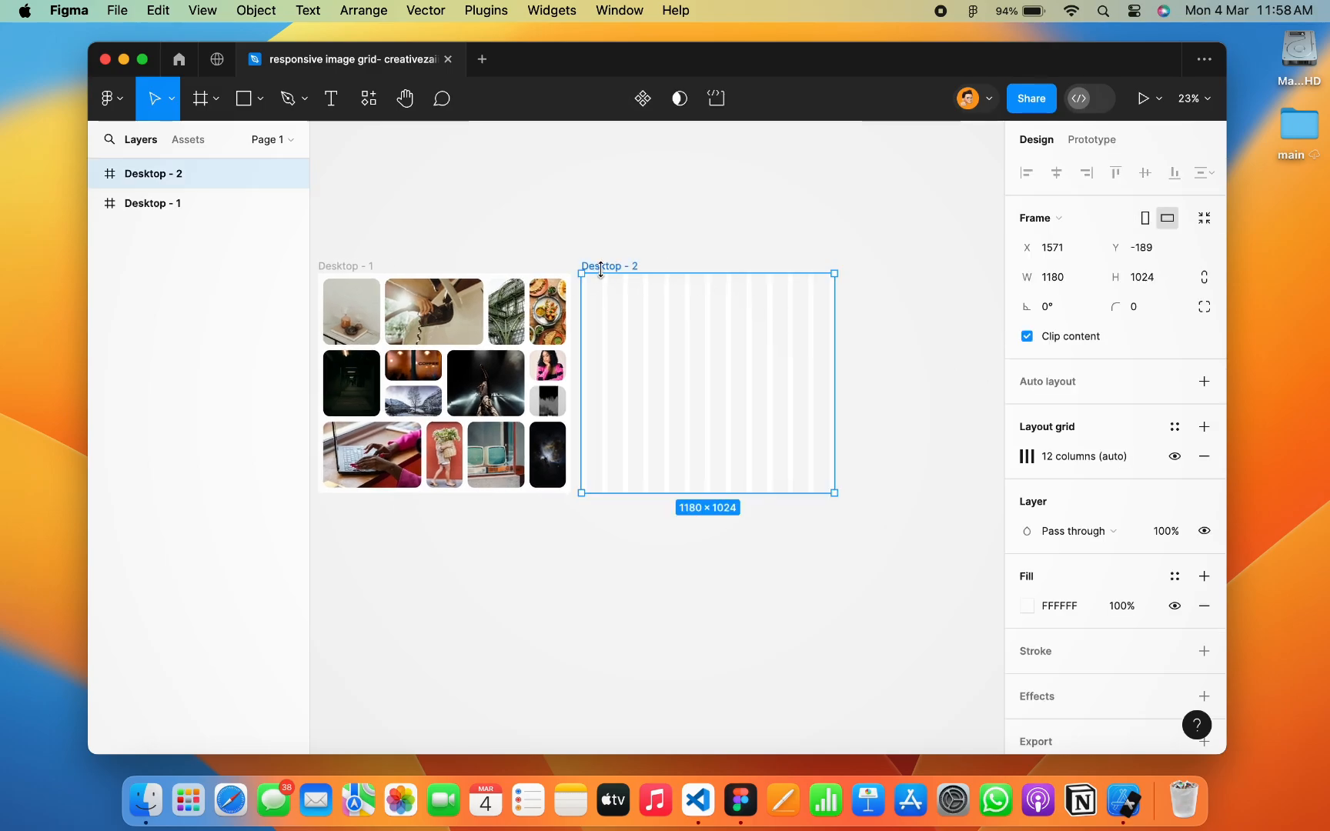
click(1204, 427)
click(1026, 458)
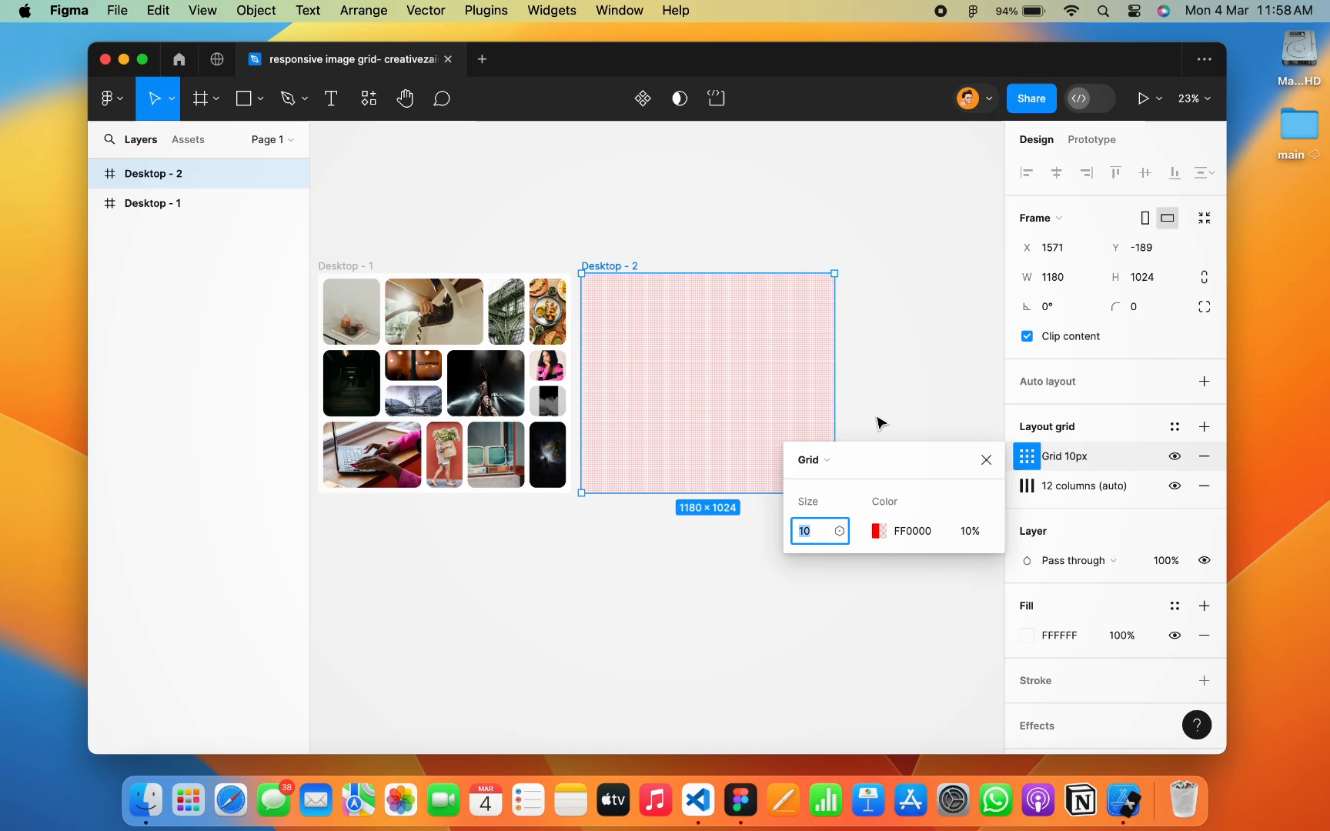
click(820, 460)
click(825, 505)
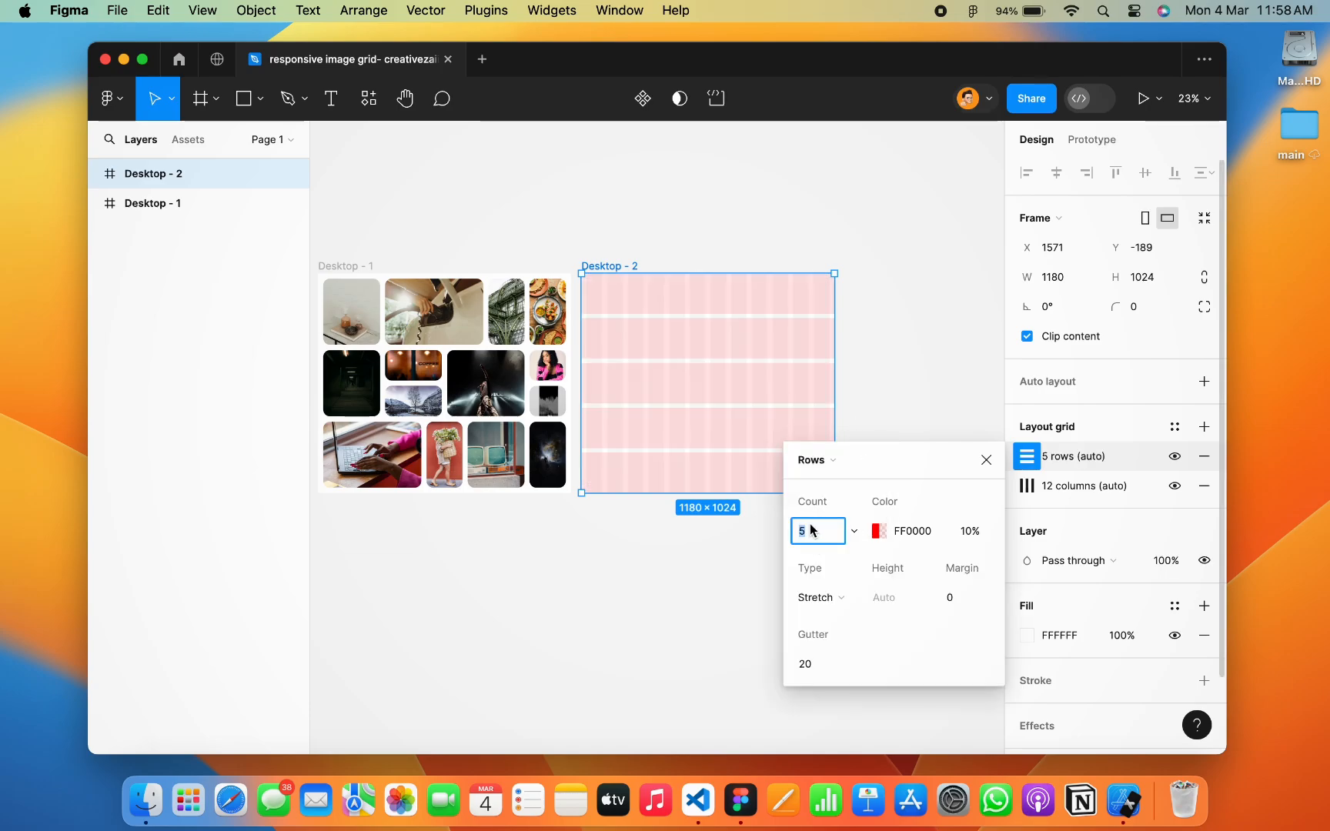
text(6)
key(Return)
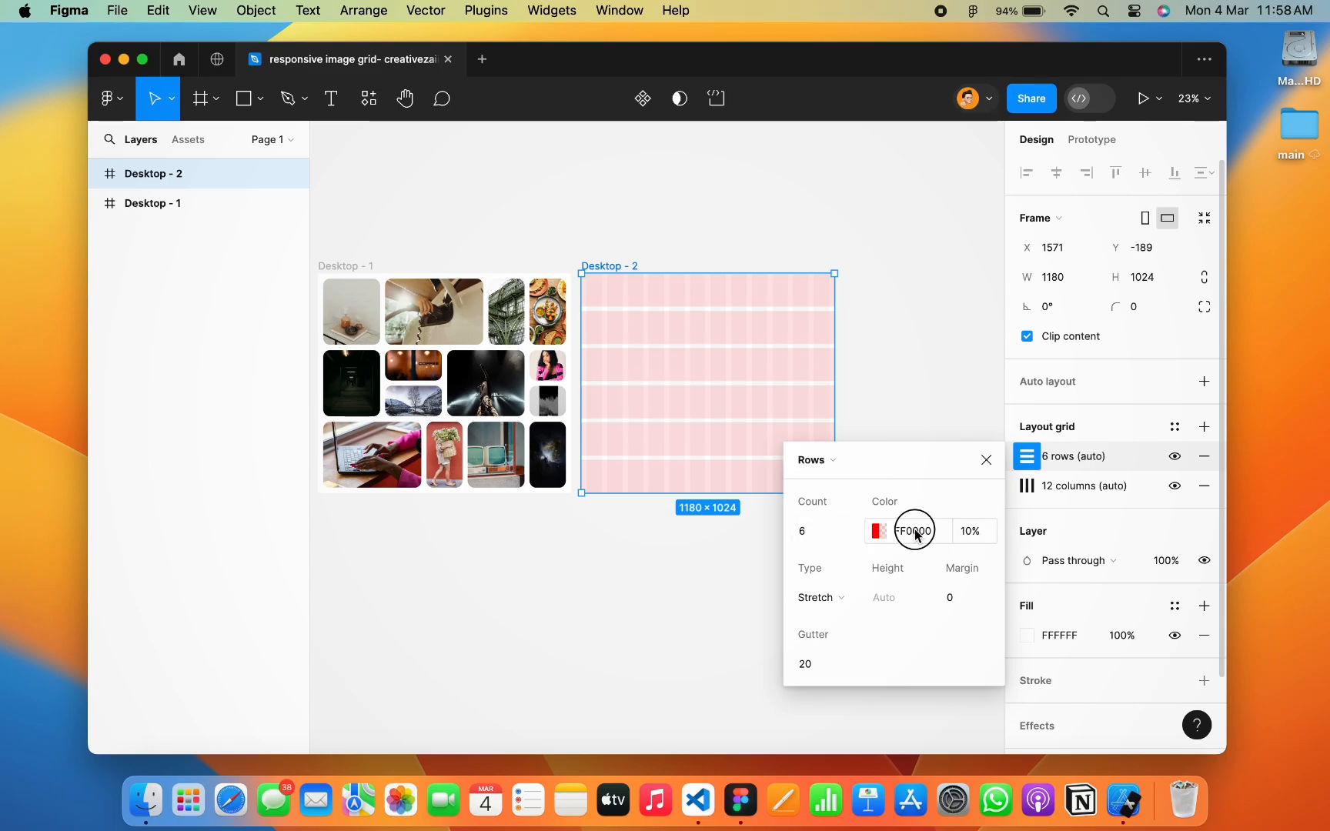
Give the row grid the colour B6B6B6, a margin of 24 and a gutter of 24
text(B6B6B6)
key(Return)
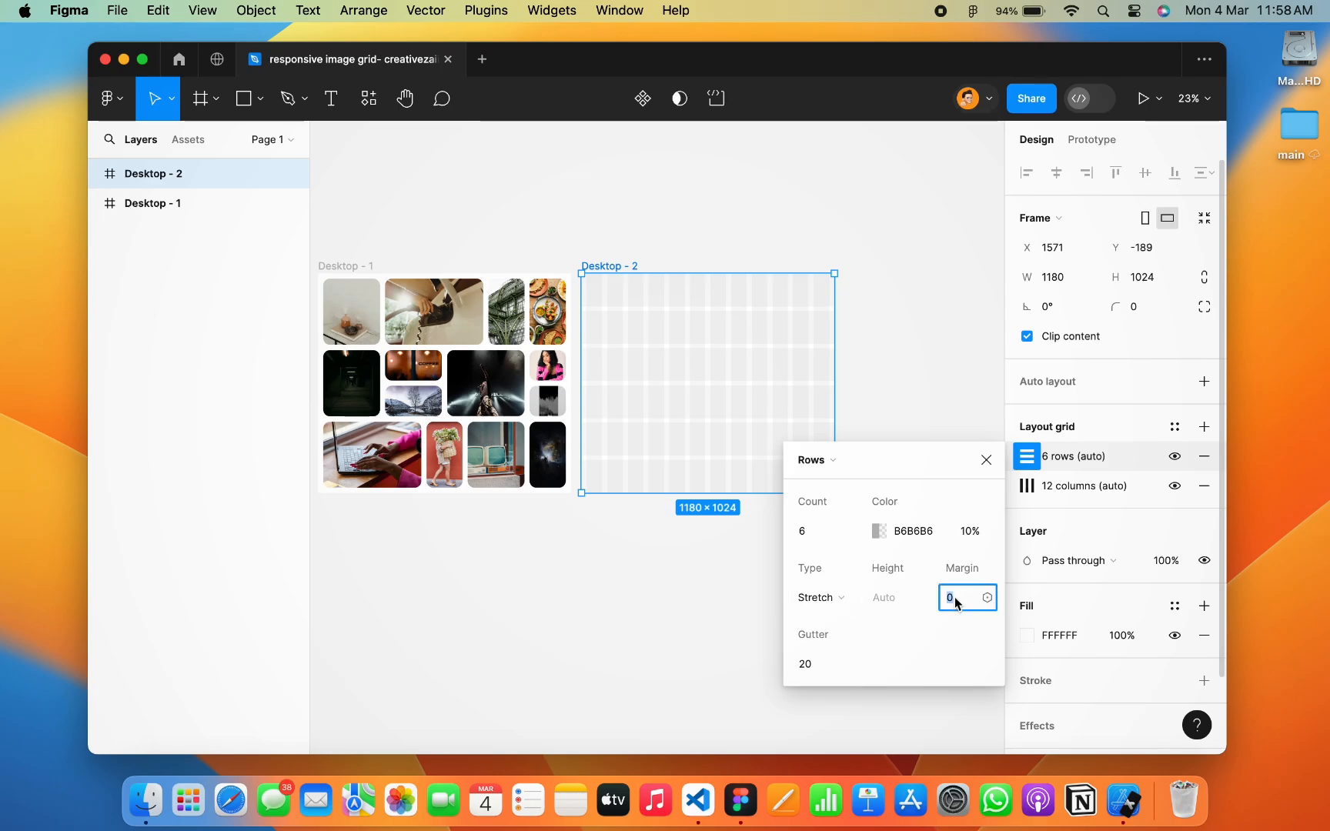
text(2424)
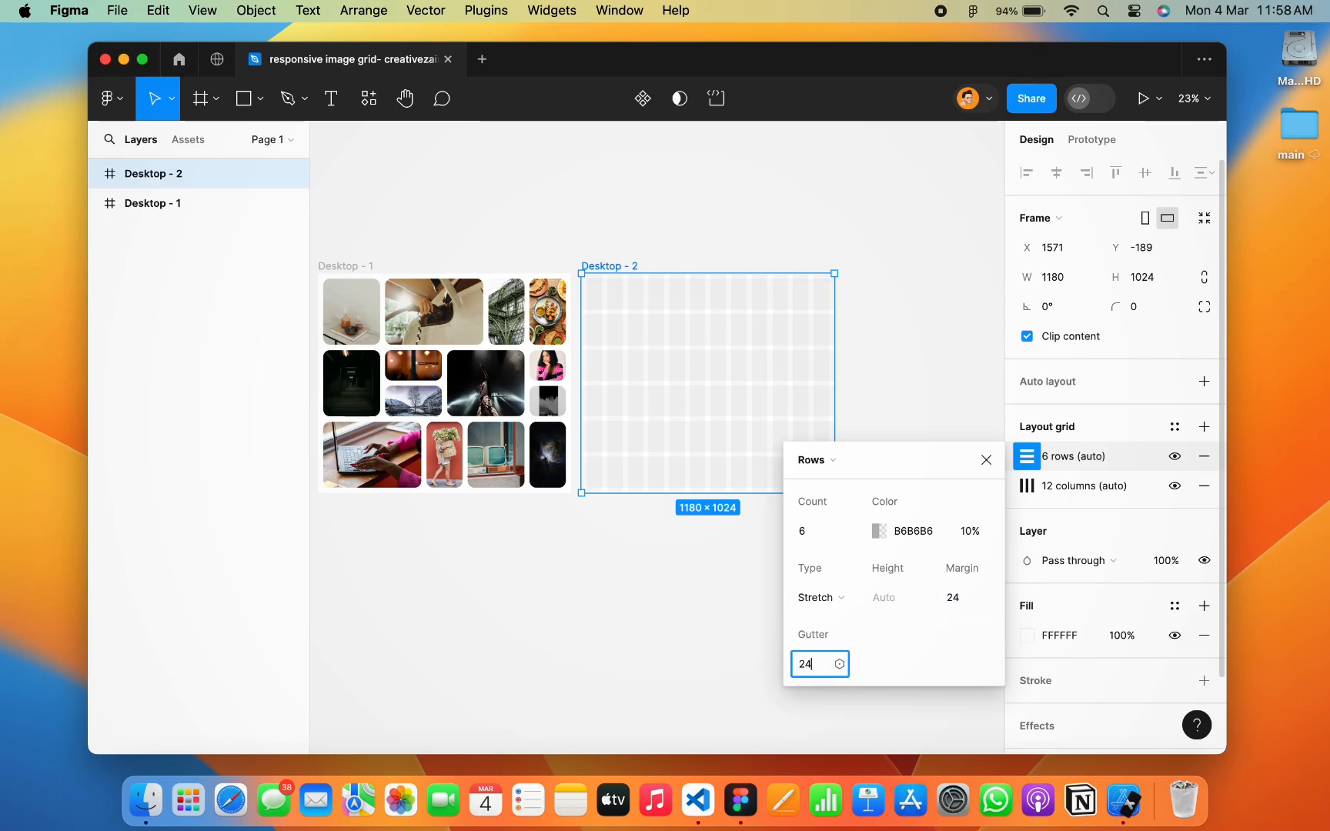
key(Return)
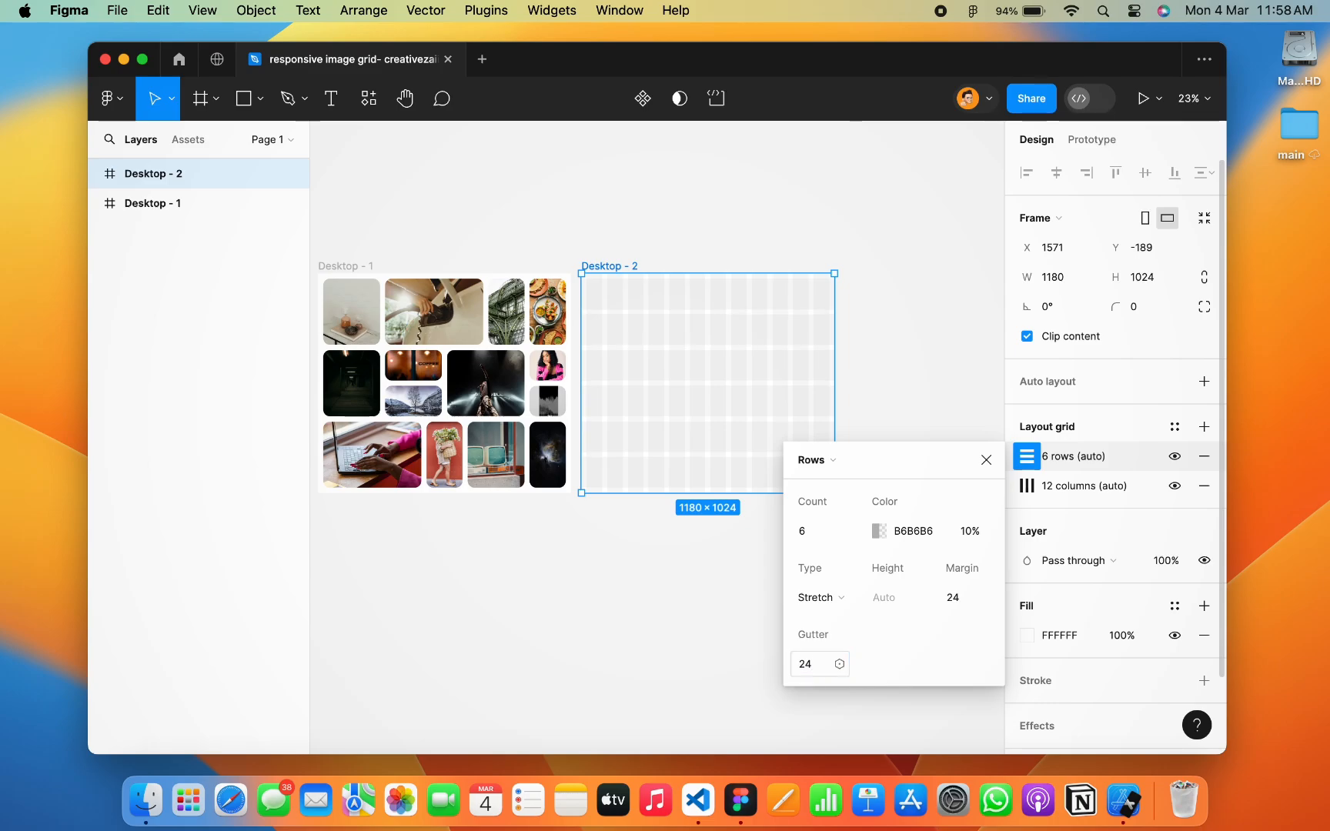
click(986, 461)
Draw a 265 × 309 rectangle at X 24, Y 24 in Desktop - 2, spanning the first three columns and two rows
scroll(828, 439, up, 5)
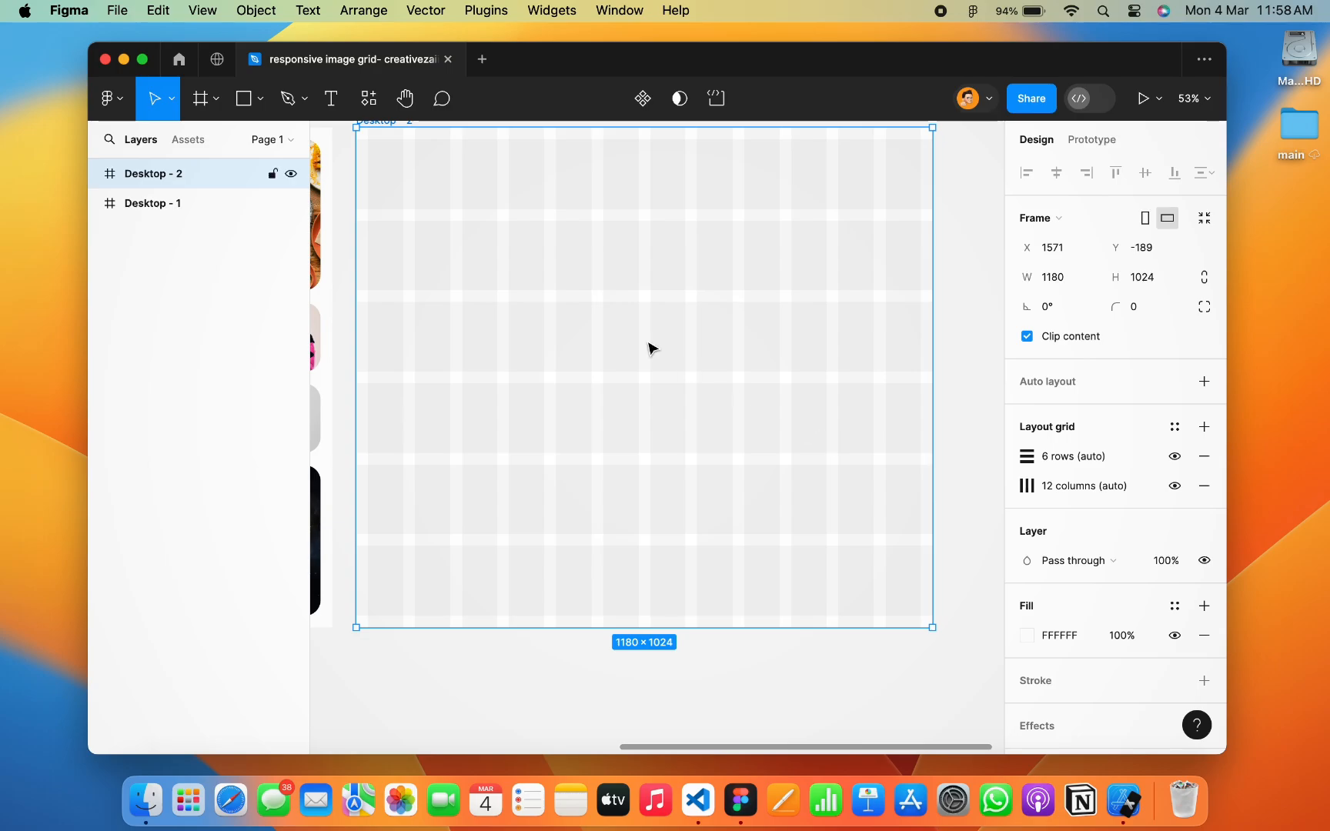
scroll(647, 346, down, 3)
scroll(647, 346, left, 3)
scroll(647, 346, left, 5)
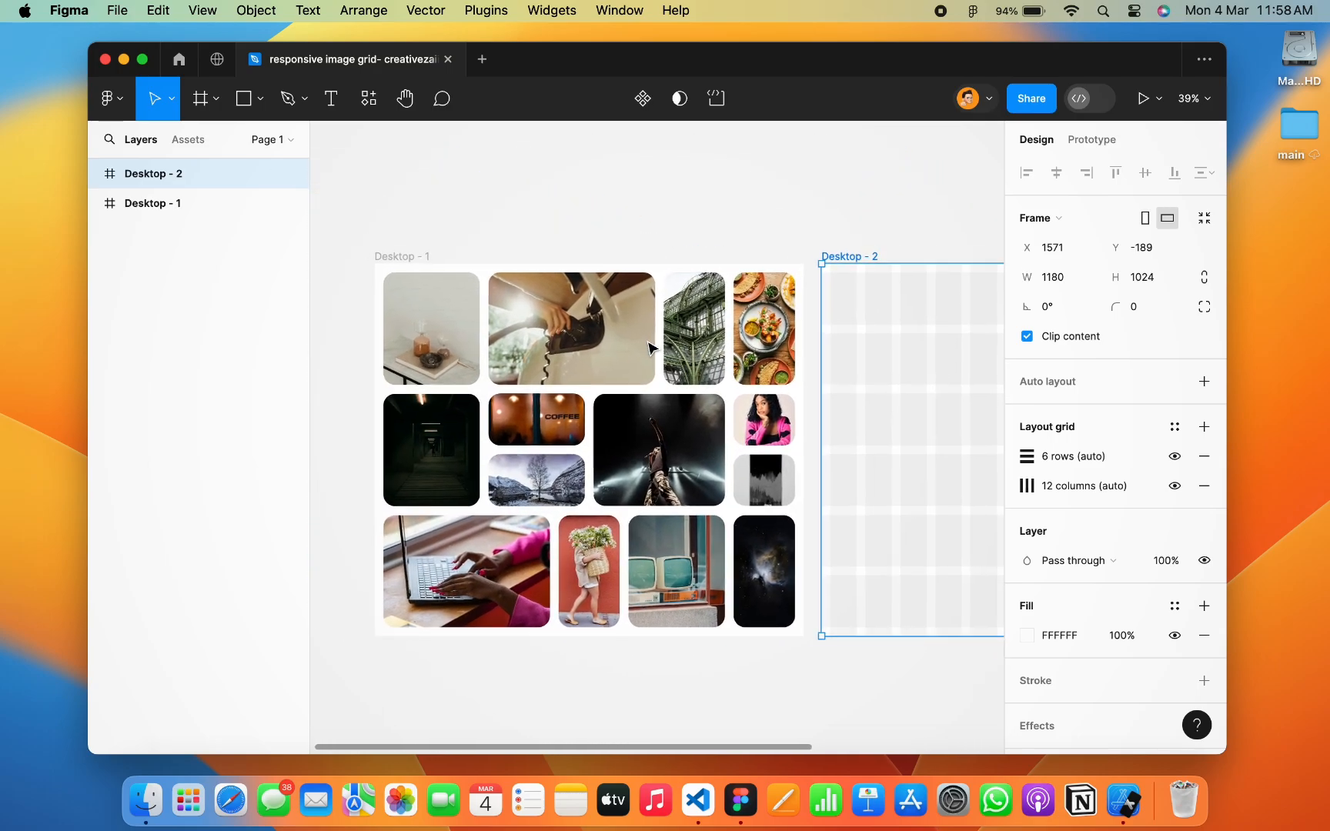
scroll(647, 345, right, 2)
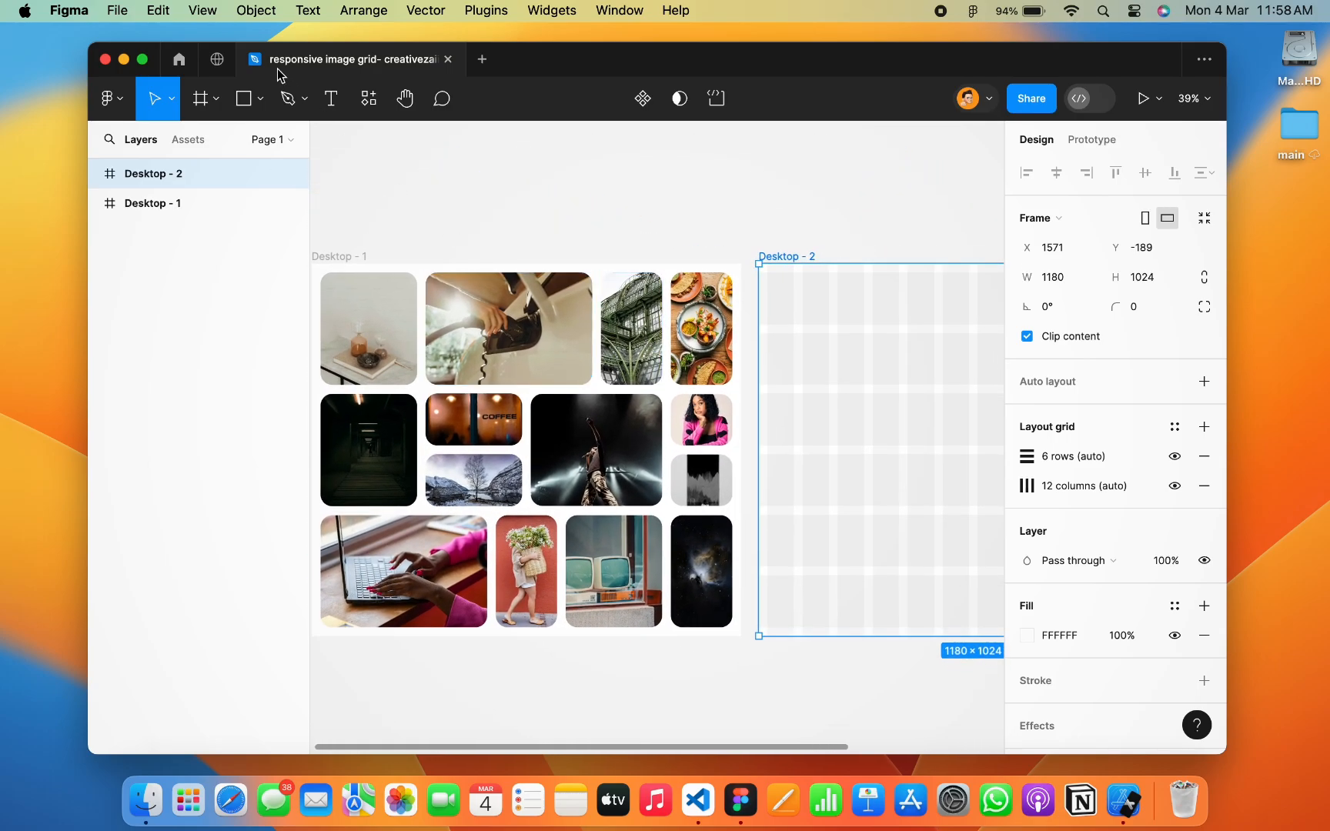
click(248, 109)
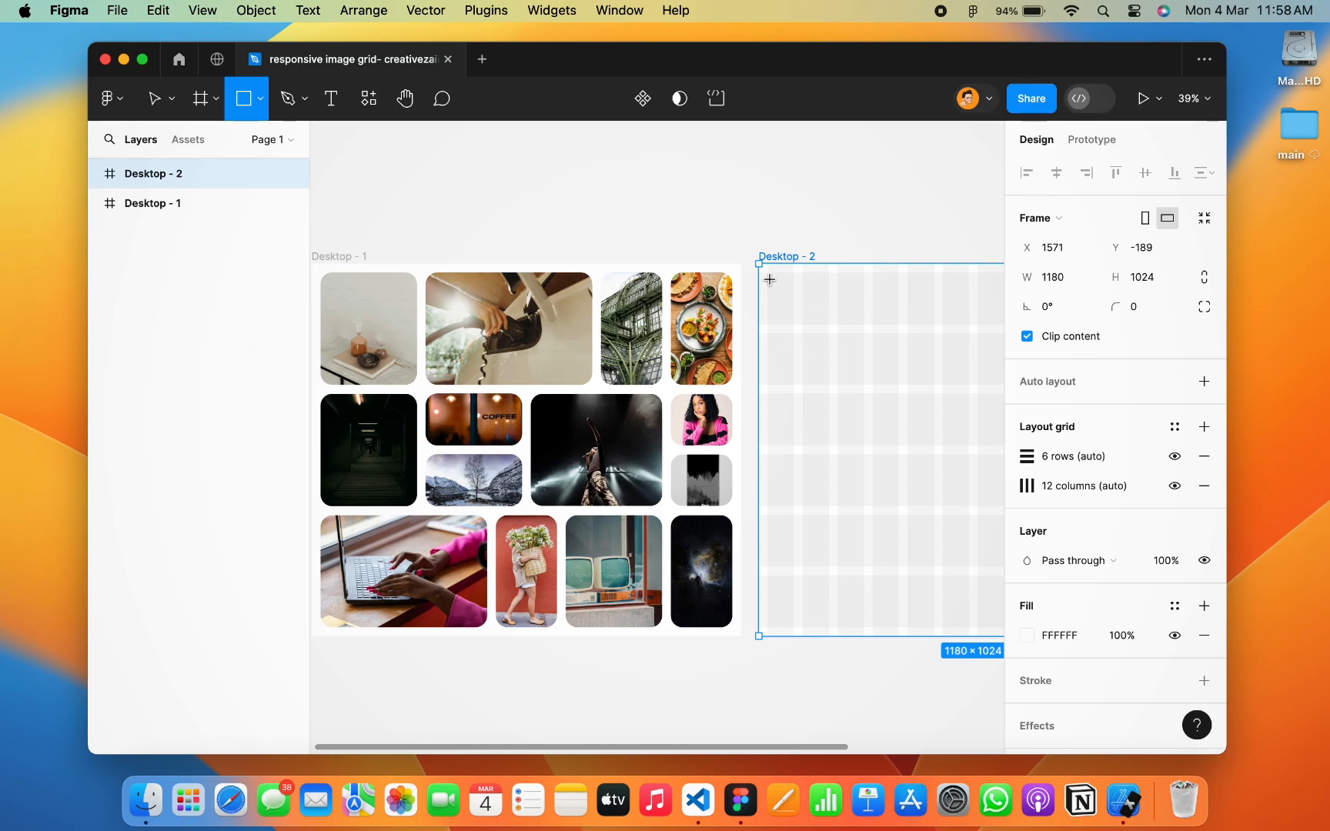
drag(768, 272, 863, 383)
scroll(864, 383, up, 10)
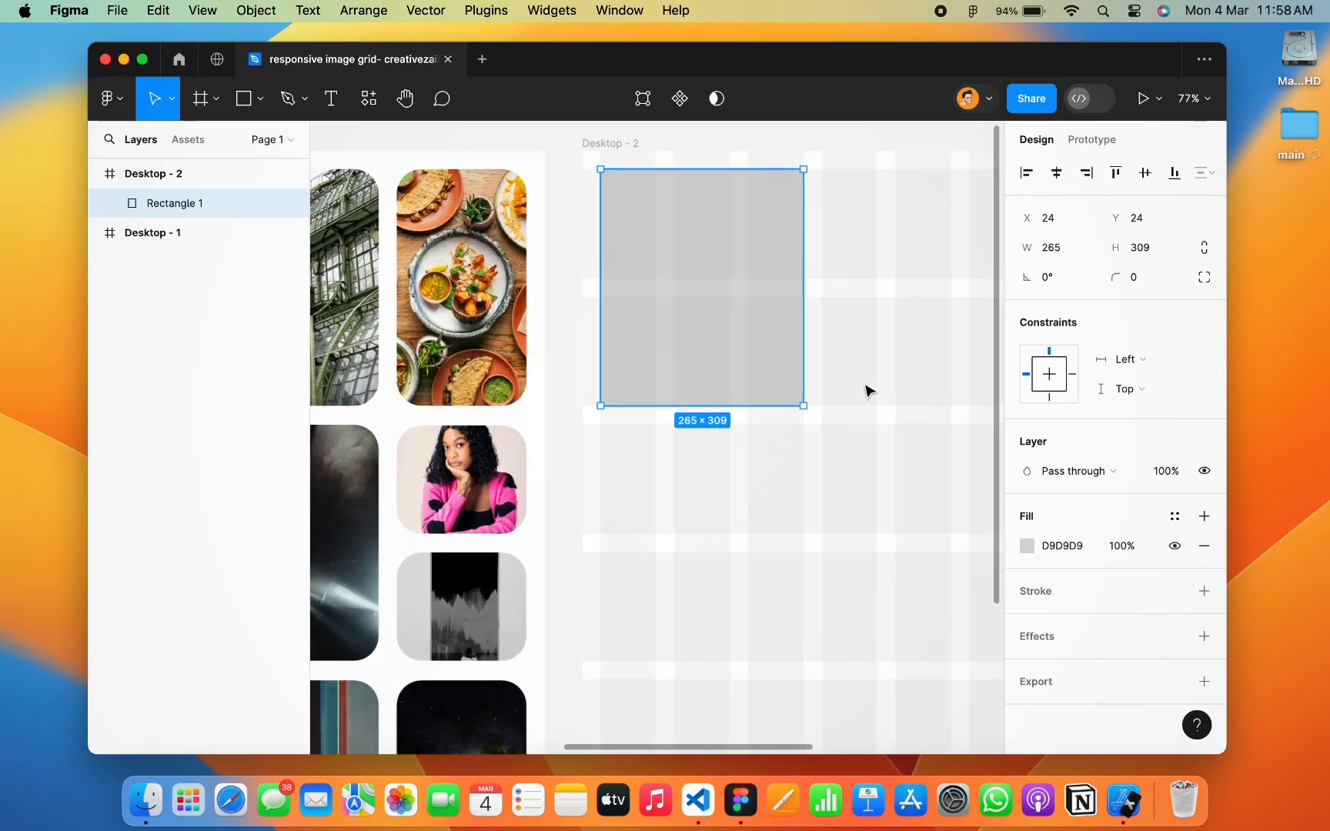
scroll(867, 388, up, 8)
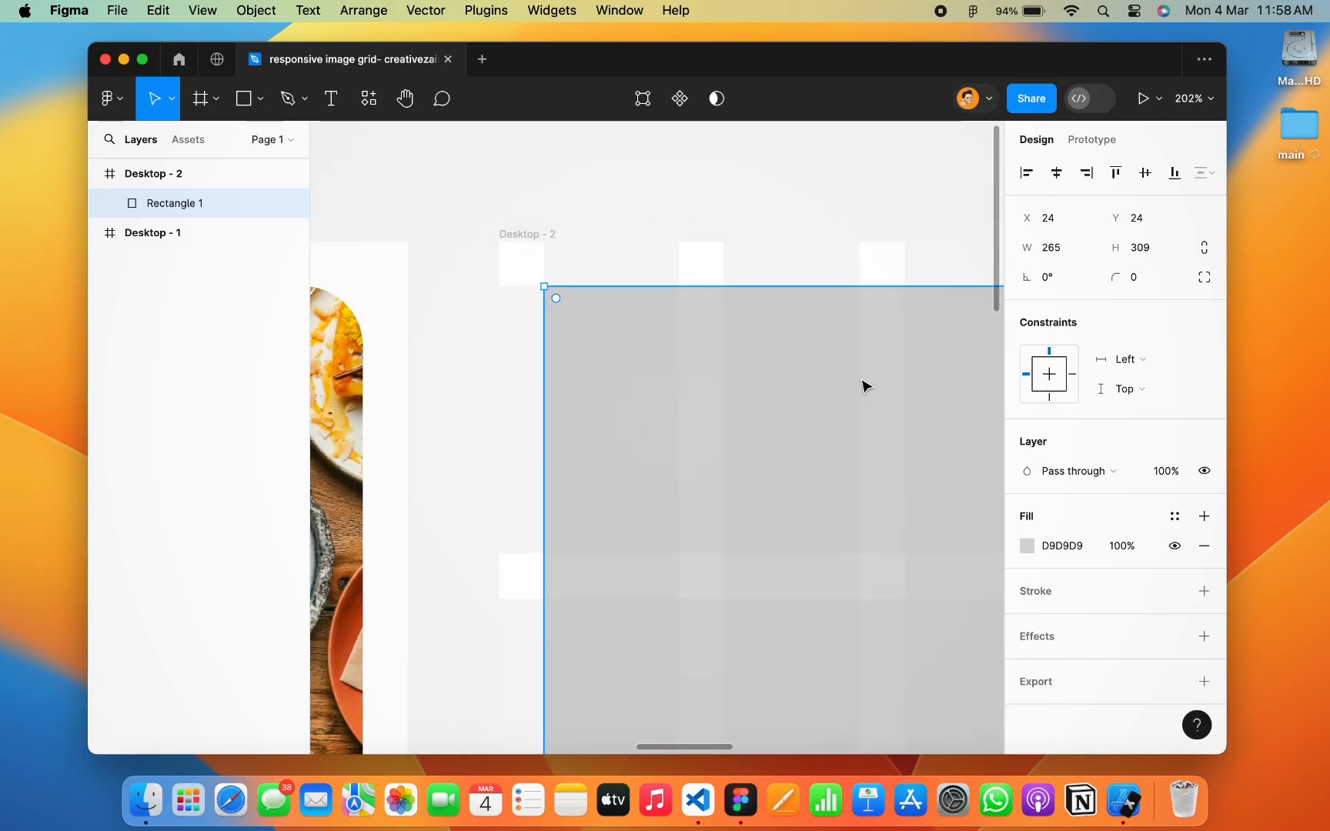
mouse_move(795, 284)
mouse_down()
mouse_move(793, 297)
mouse_move(794, 285)
mouse_up()
scroll(705, 535, down, 3)
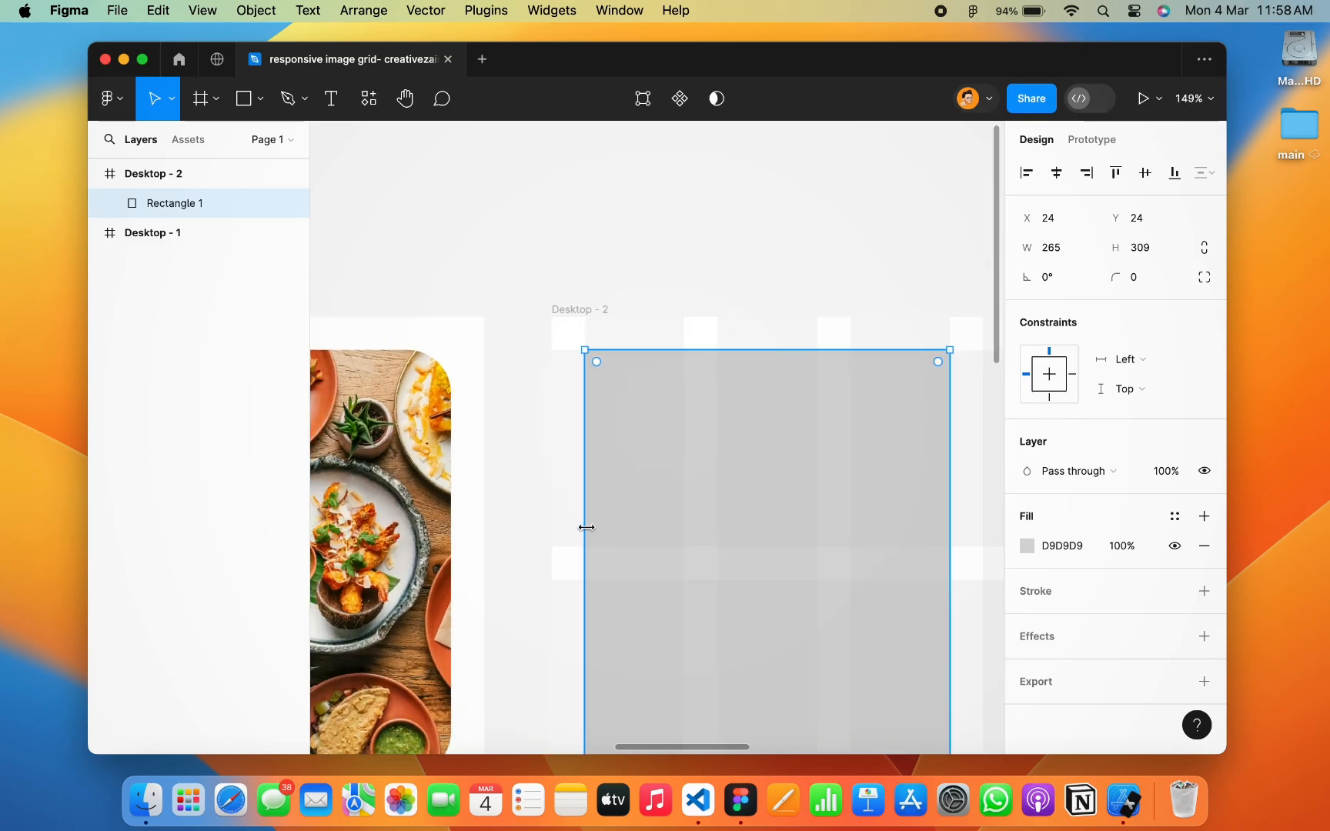
Check the rectangle's edges against the layout grid, and inspect the corner radius of the matching first image in Desktop - 1
drag(587, 527, 586, 527)
scroll(836, 543, down, 3)
scroll(836, 543, right, 2)
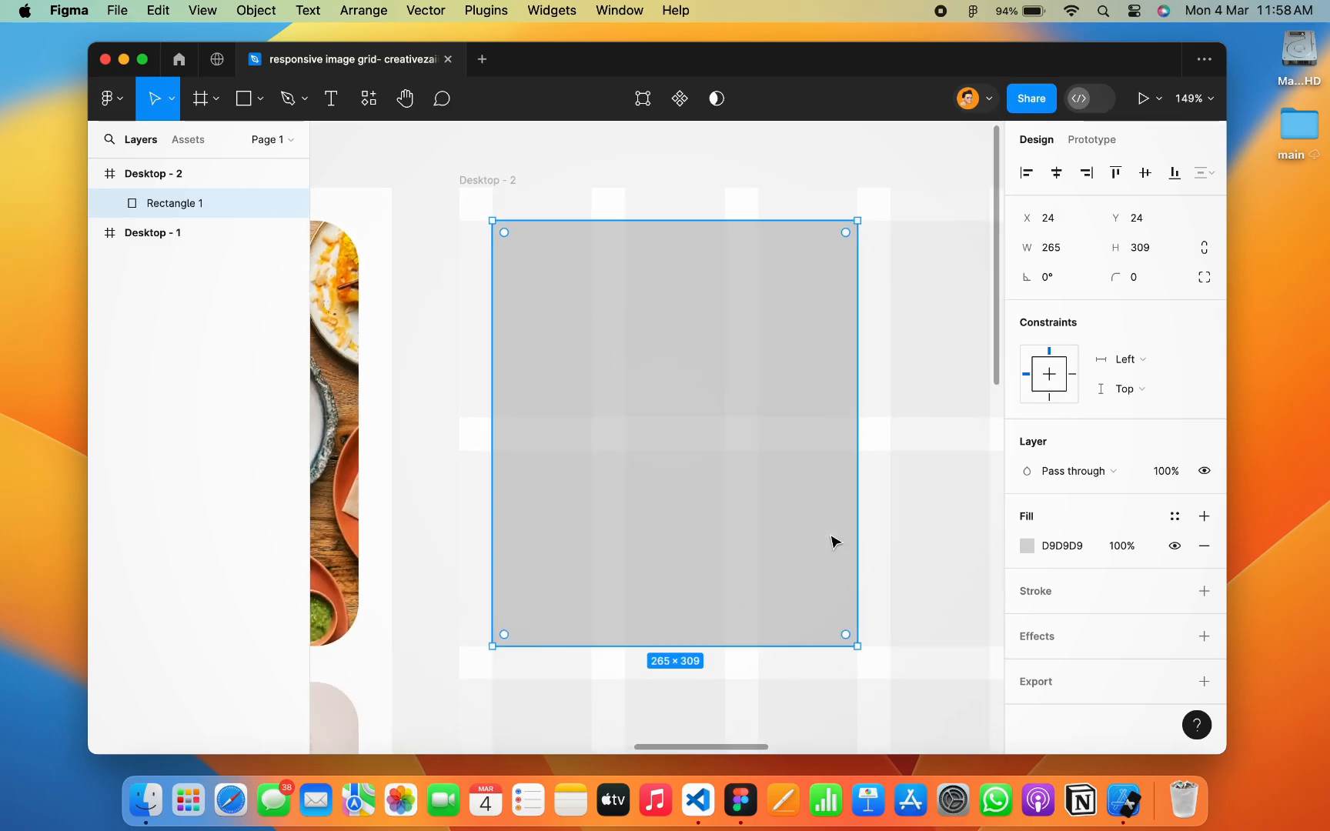
drag(857, 489, 858, 486)
scroll(695, 574, down, 5)
scroll(693, 566, left, 3)
scroll(485, 493, left, 4)
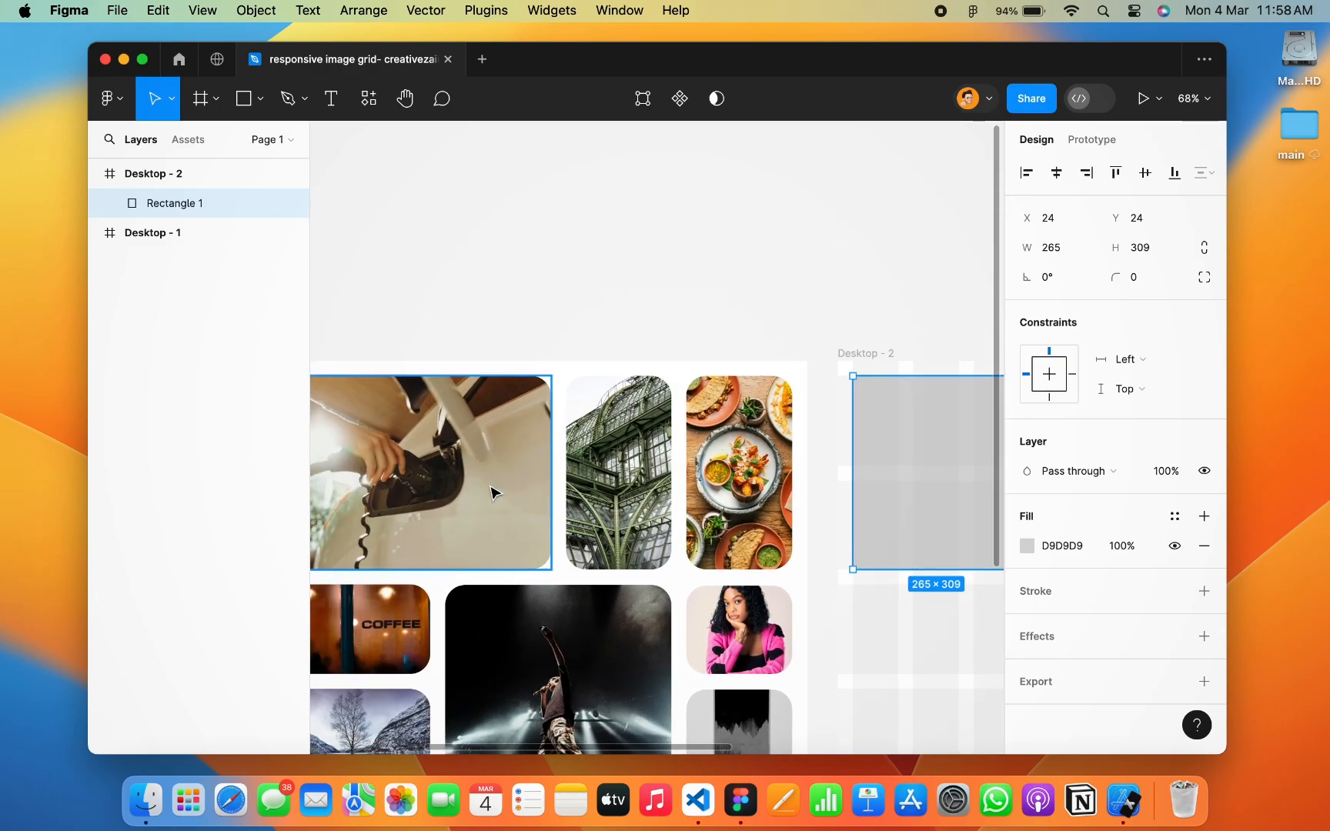
click(493, 491)
scroll(493, 491, left, 3)
click(378, 471)
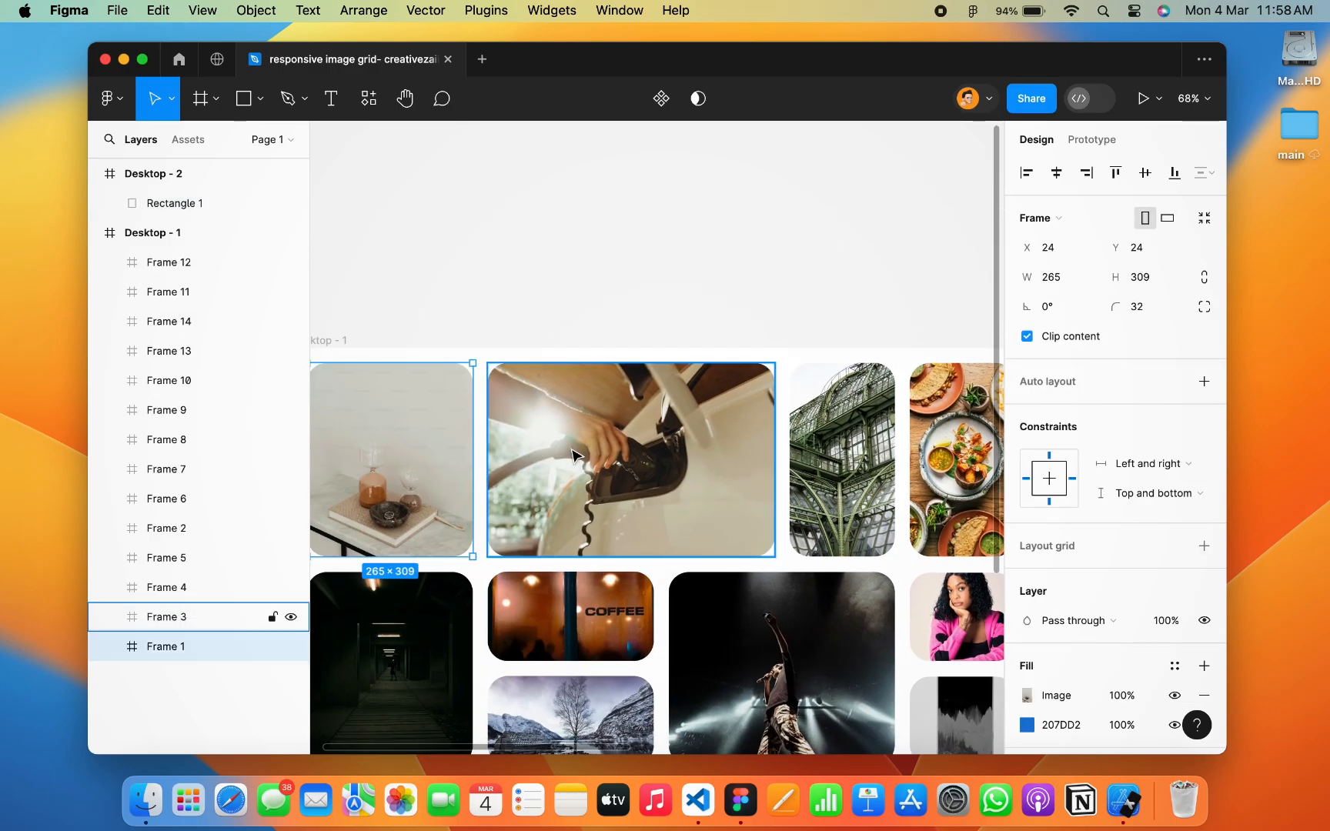
Set the corner radius of the rectangle in Desktop - 2 to 32
scroll(621, 469, right, 10)
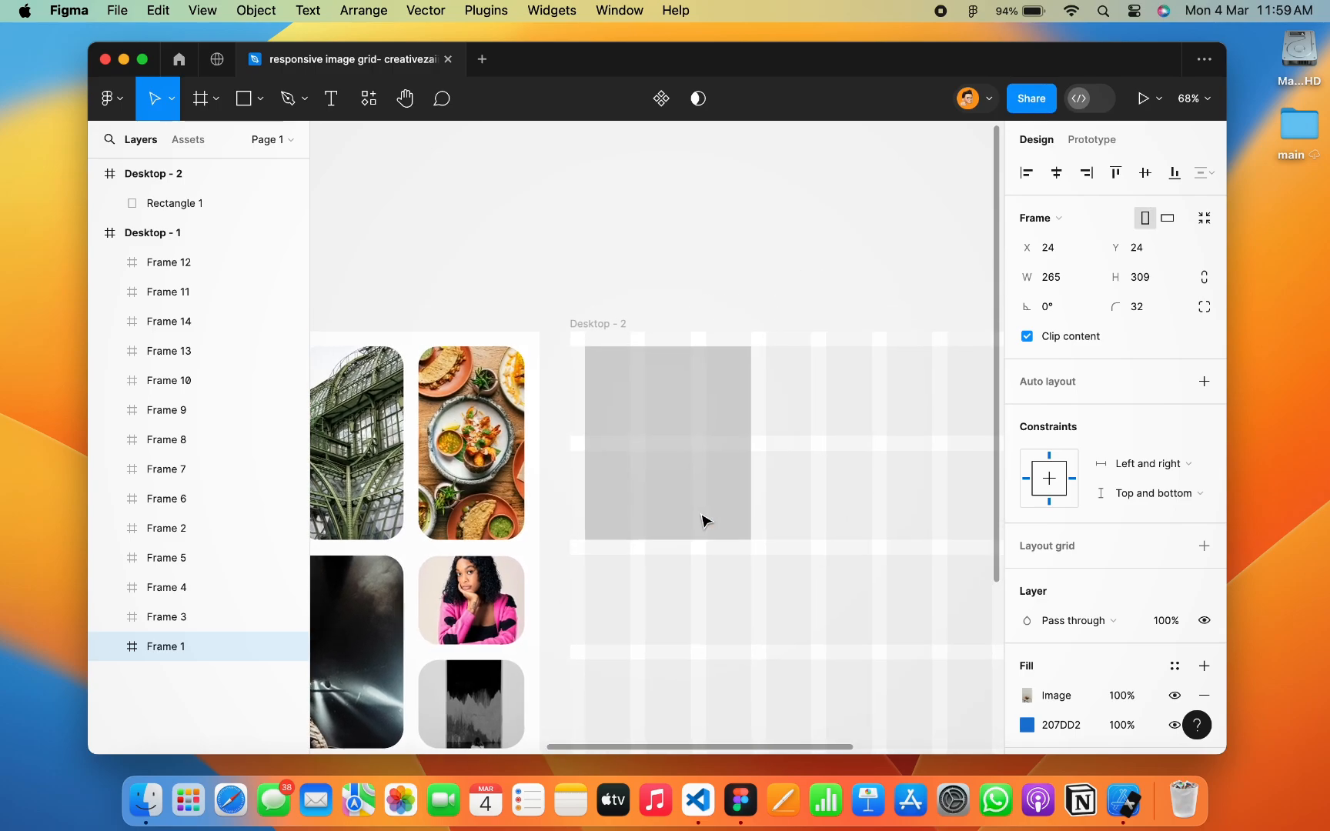
click(670, 474)
click(1146, 273)
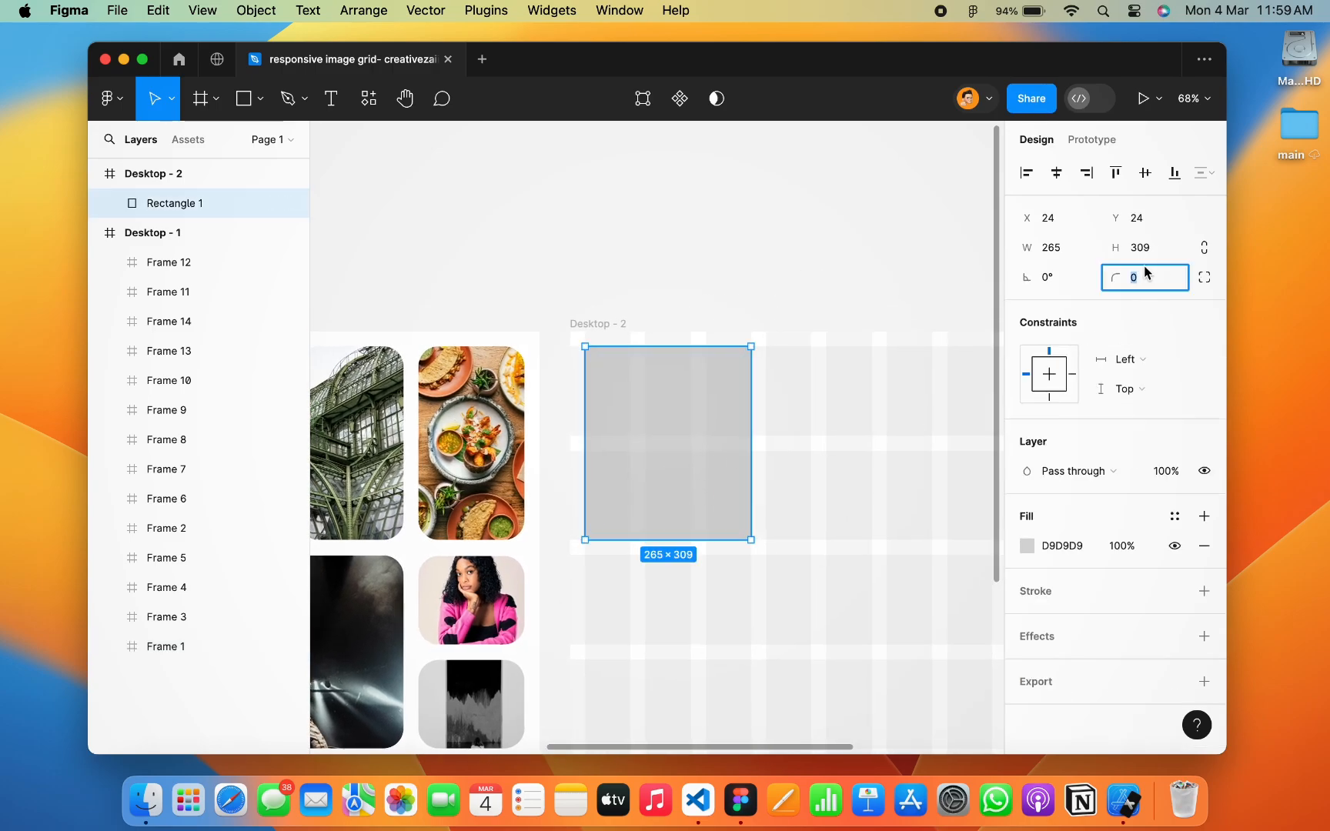
key(Return)
click(675, 272)
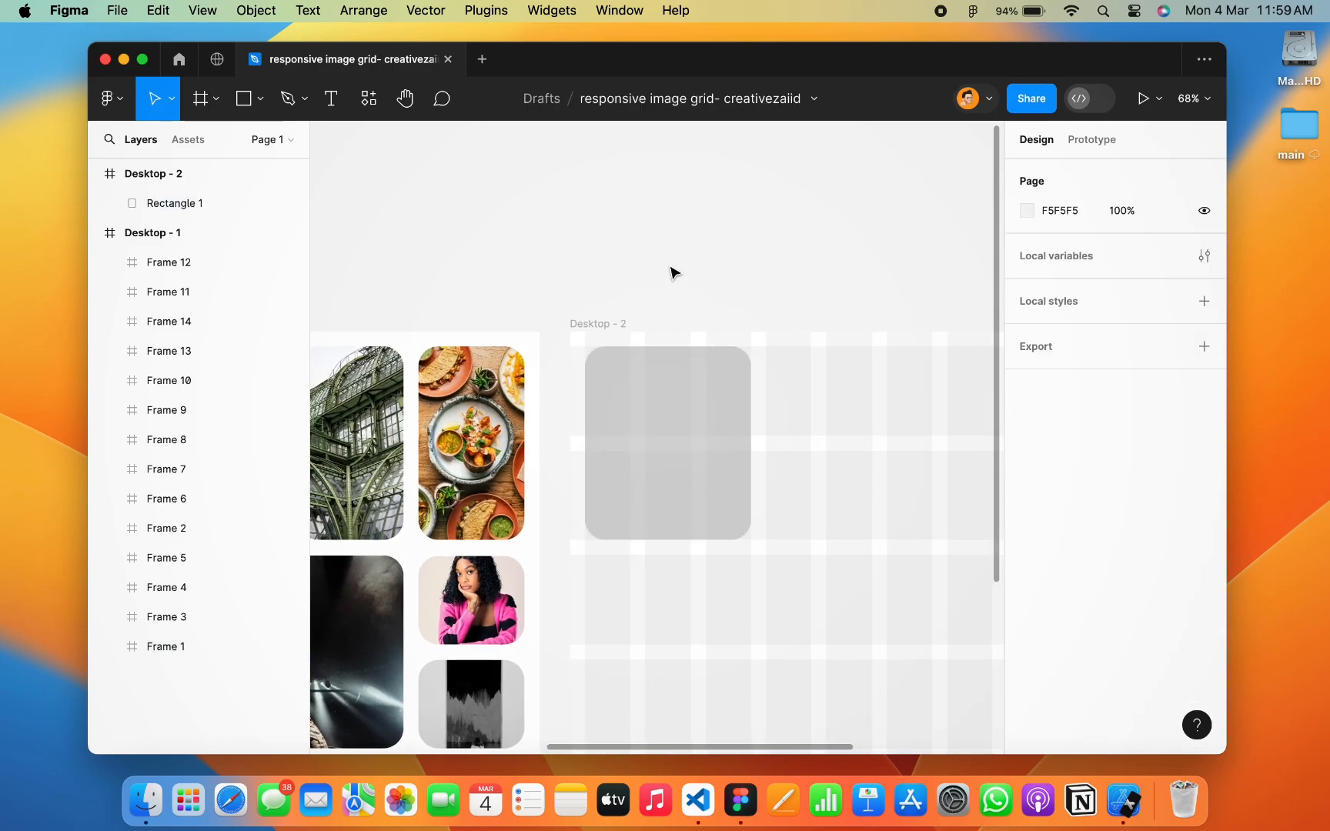
Copy the rounded rectangle to X 313, Y 24 and widen the copy to 458 × 309, spanning five columns
scroll(675, 273, down, 1)
scroll(675, 274, down, 5)
scroll(676, 273, left, 2)
scroll(670, 273, left, 2)
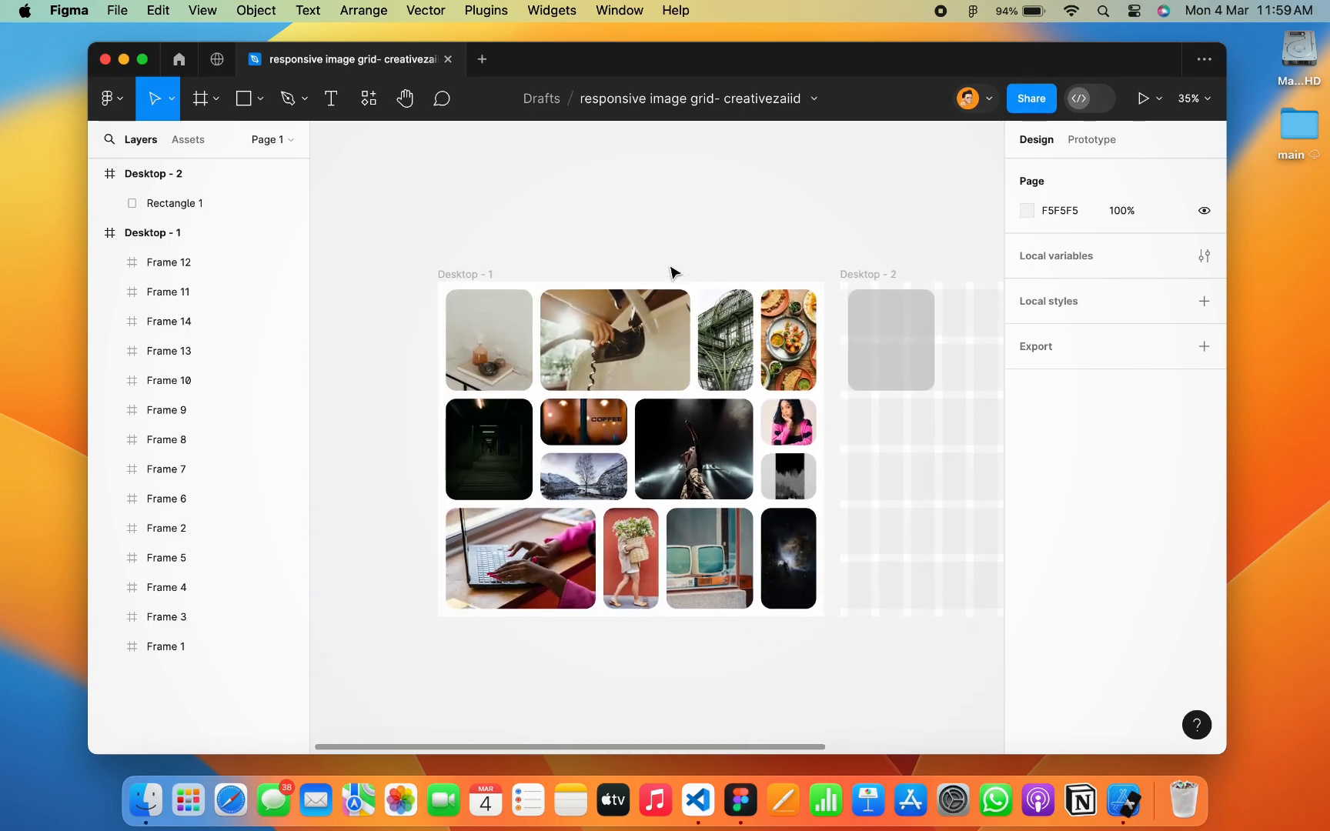
scroll(671, 270, right, 3)
scroll(671, 270, down, 1)
click(702, 306)
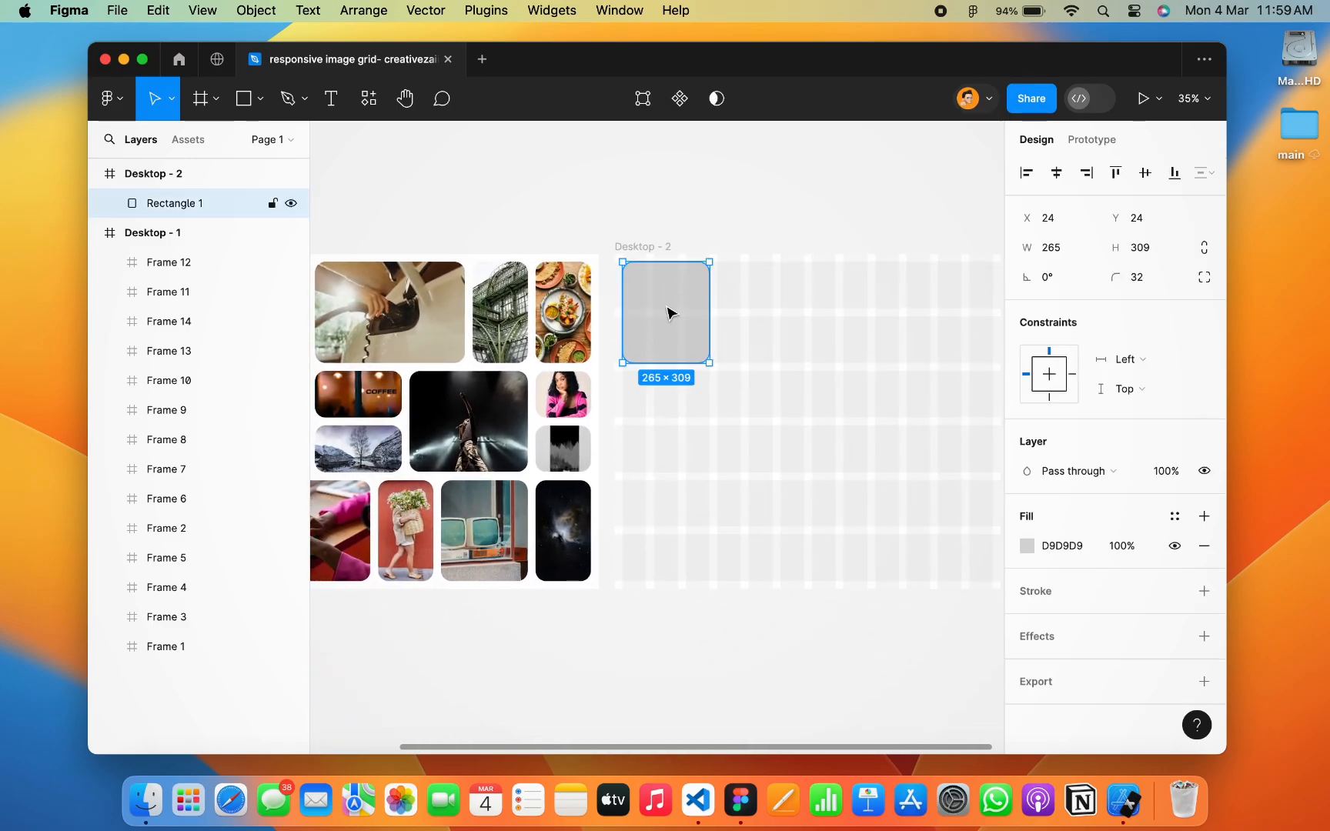
drag(666, 307, 869, 308)
scroll(834, 308, down, 3)
scroll(870, 311, right, 3)
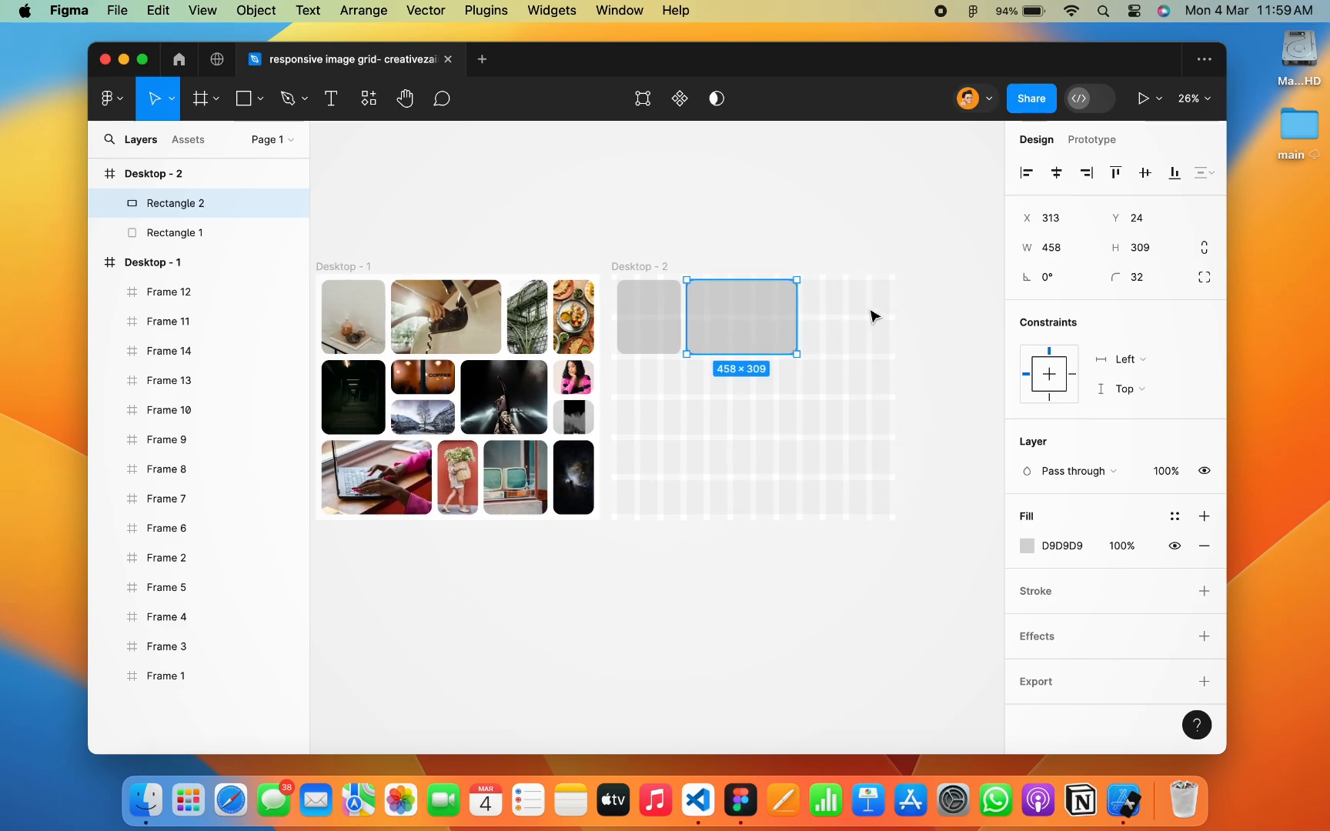
click(827, 231)
Fill the last four columns of the first band with two side-by-side 169 × 309 copies, the last one at X 988
scroll(826, 225, up, 5)
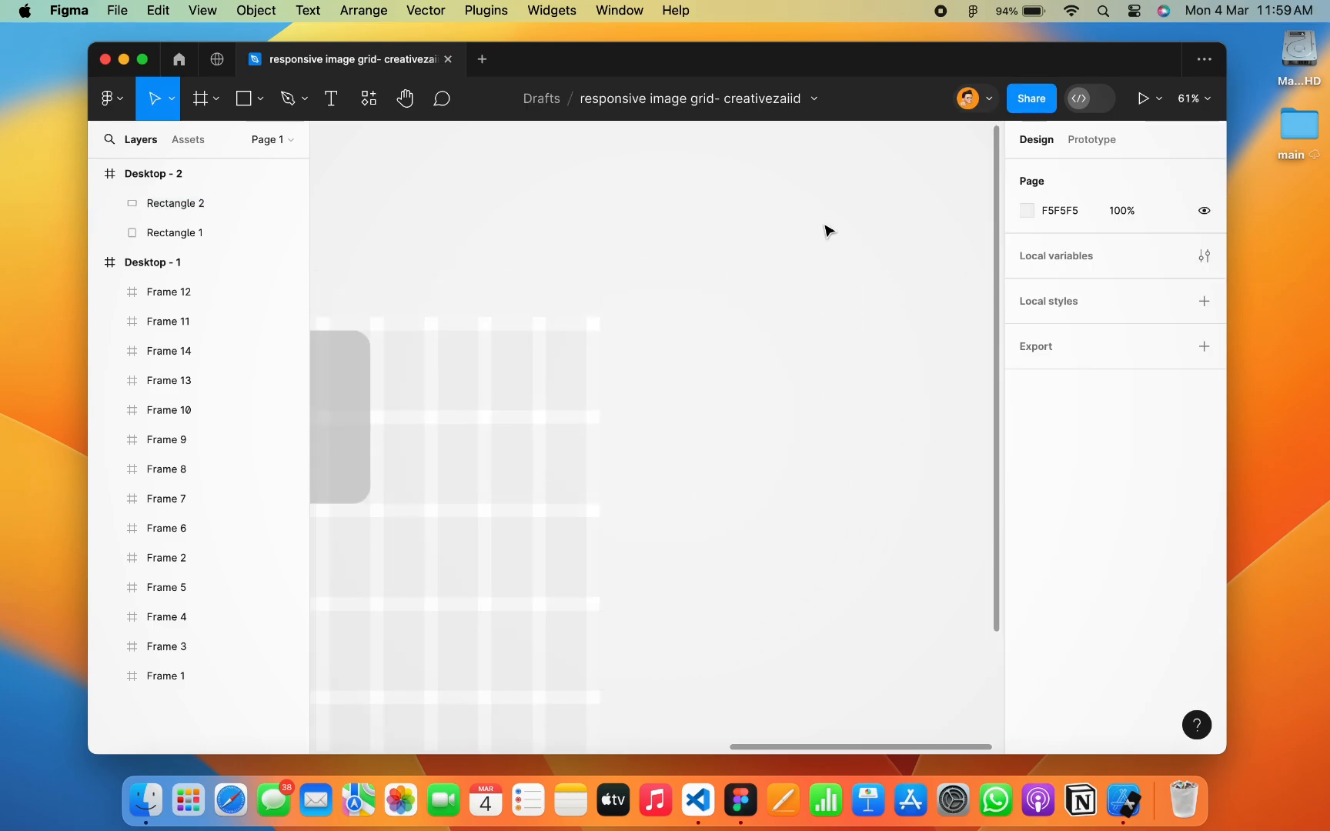
scroll(825, 226, left, 3)
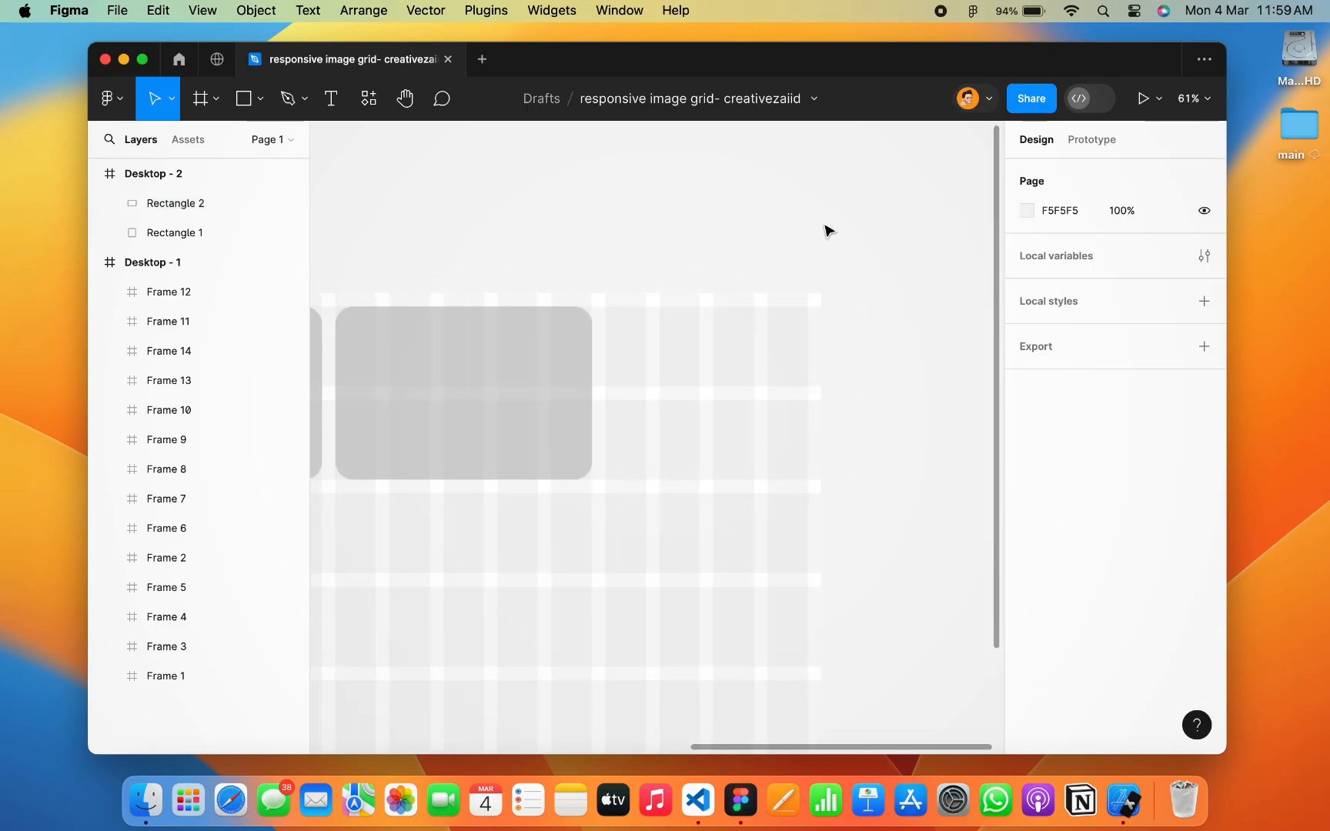
click(536, 385)
drag(540, 385, 641, 393)
drag(465, 387, 782, 369)
click(881, 372)
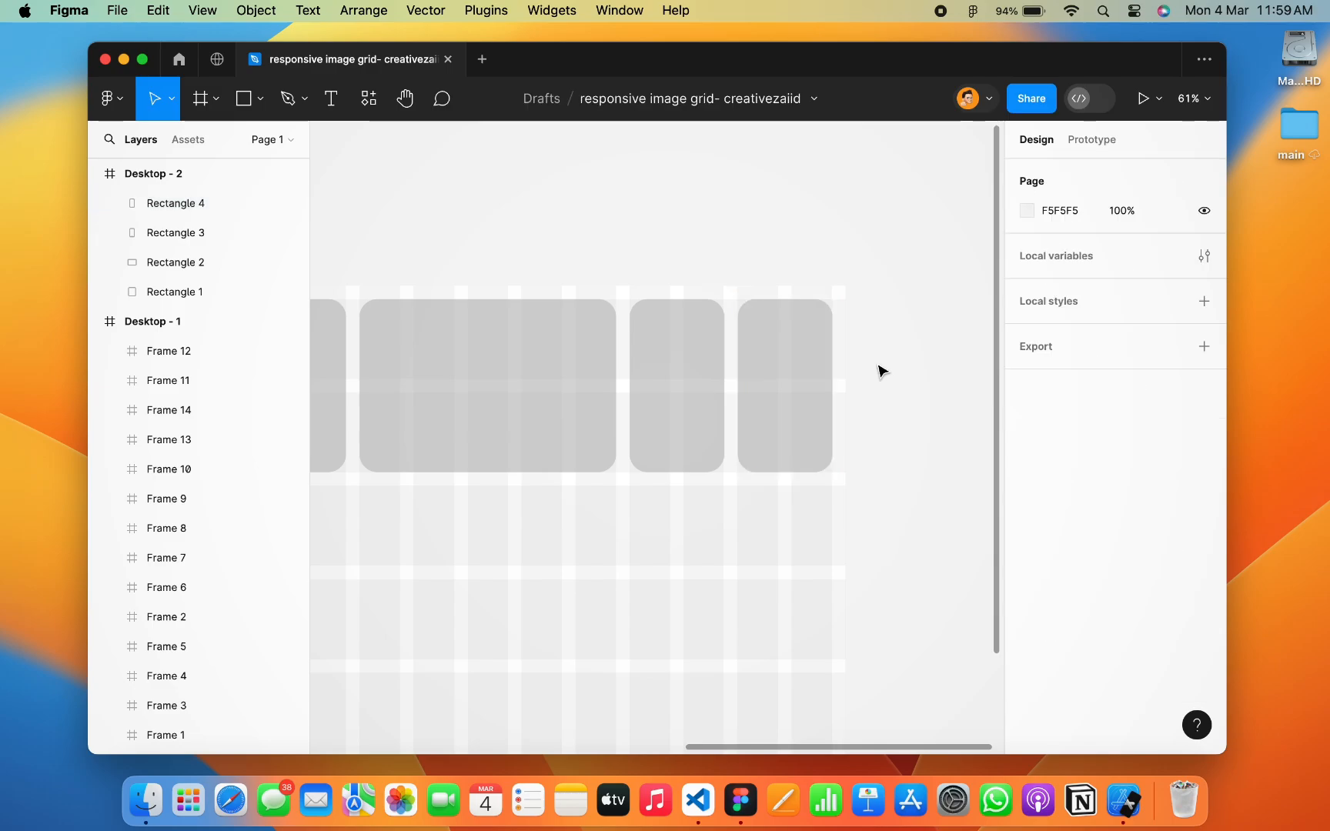
Copy the first 265 × 309 rectangle straight down to X 24, Y 357
scroll(882, 373, left, 3)
scroll(881, 372, down, 6)
scroll(881, 373, right, 1)
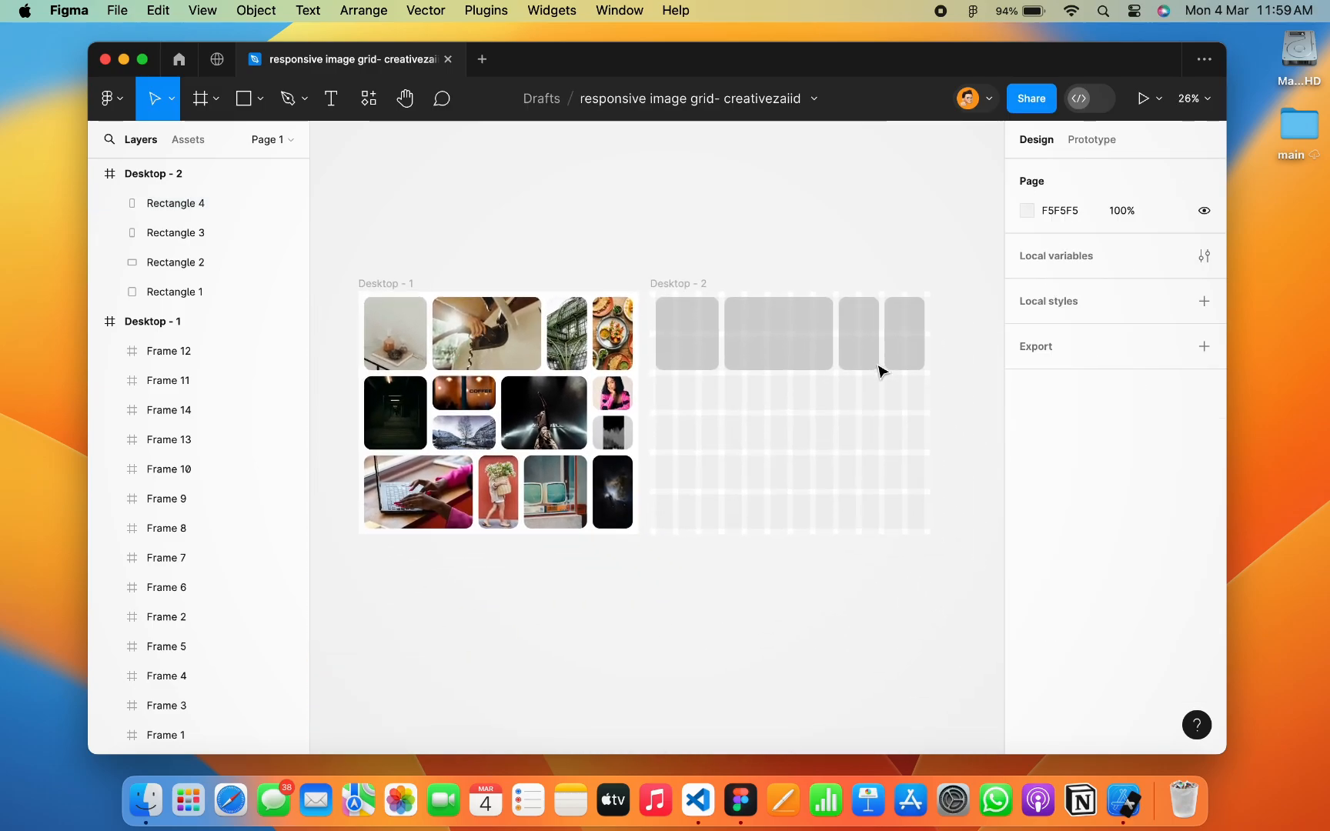
click(684, 355)
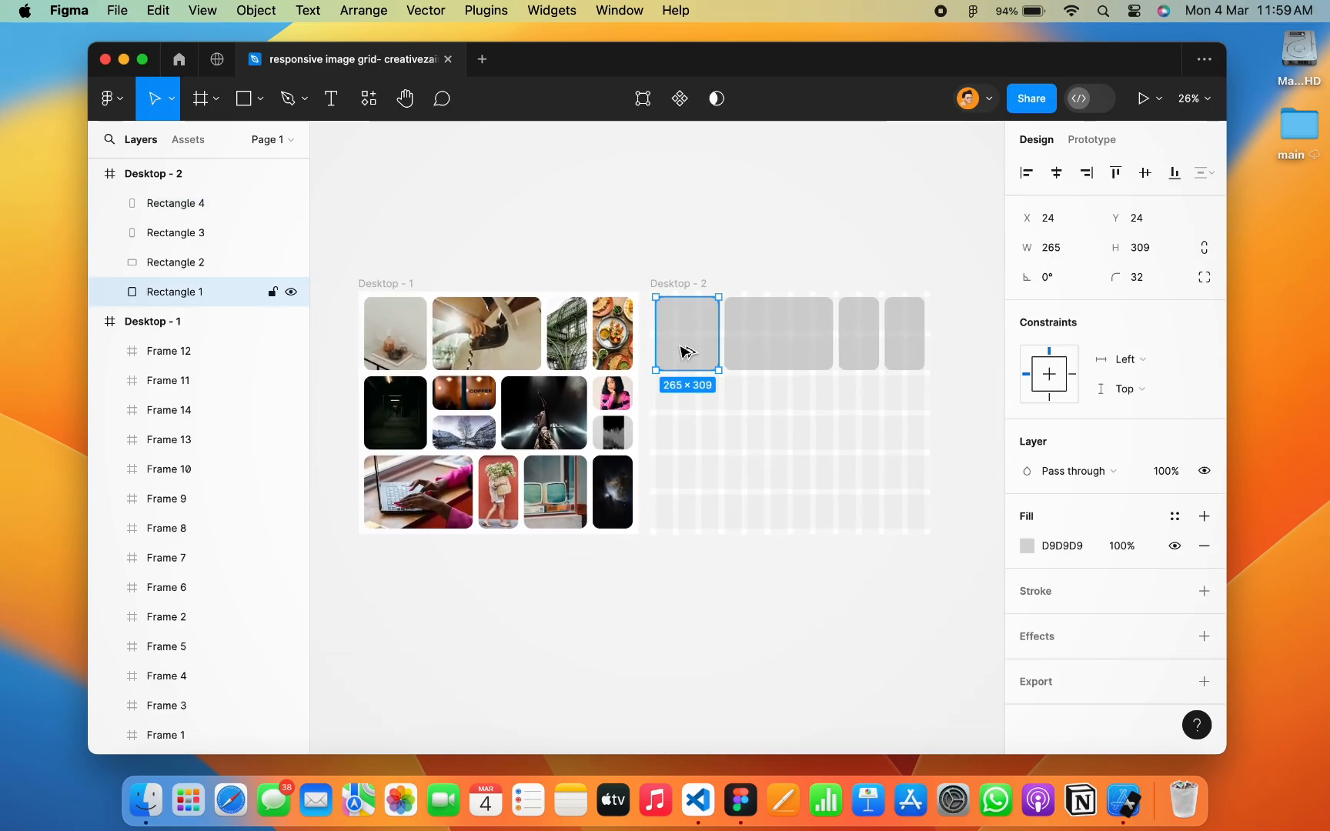
drag(687, 353, 687, 425)
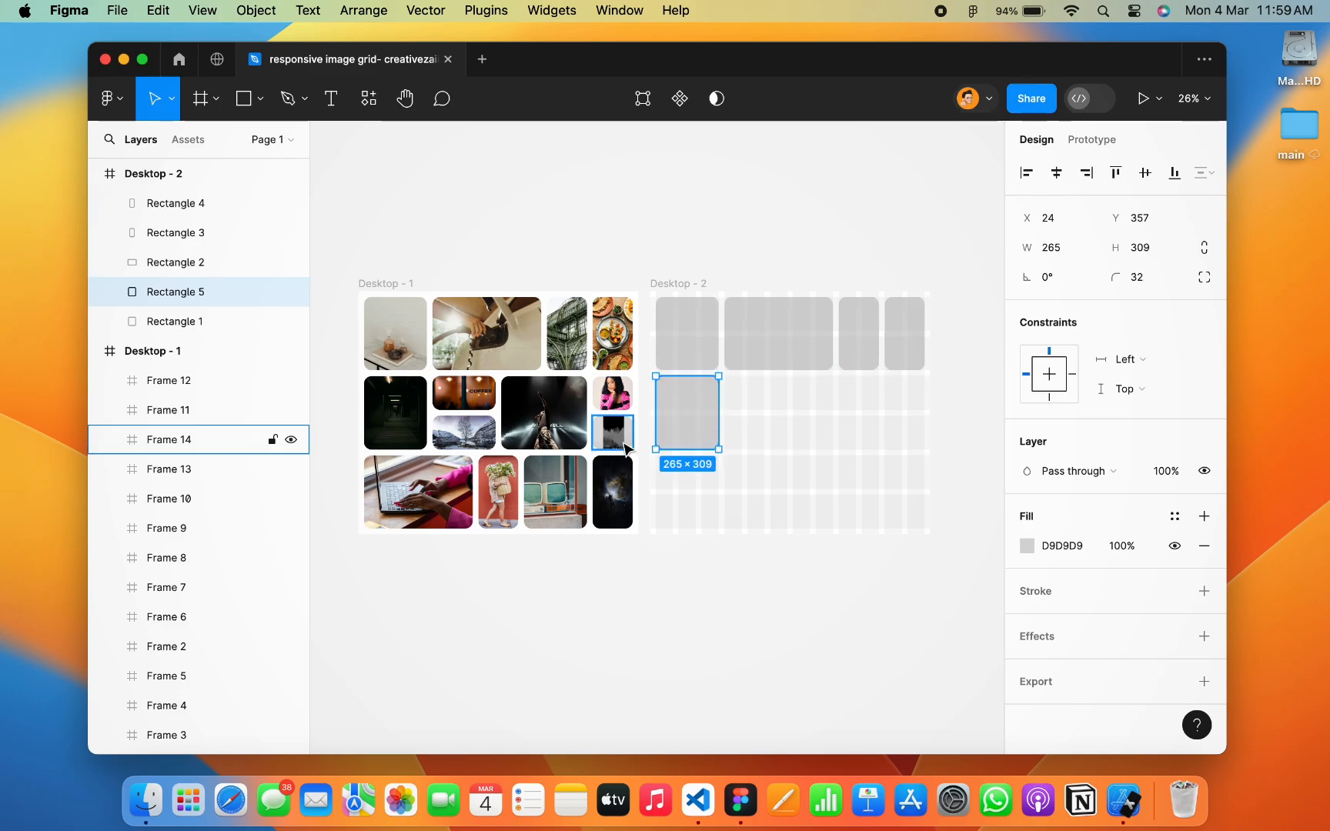
Add two stacked 265 × 143 copies at X 313, one at Y 357 and the other at Y 524
drag(702, 414, 780, 411)
scroll(766, 409, up, 5)
drag(770, 508, 795, 483)
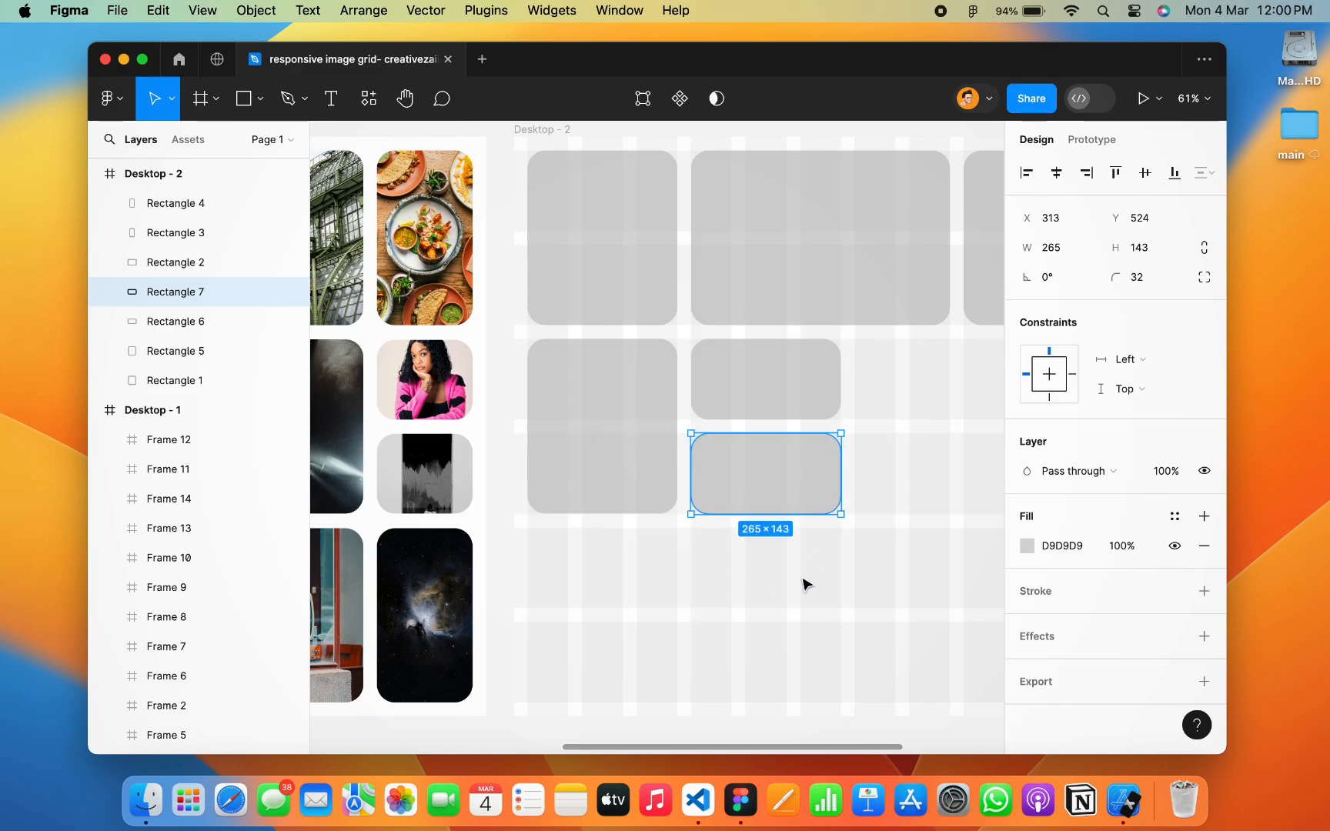
key(Escape)
Copy the middle band's first rectangle past the stacked pair and widen the copy to four columns across two rows
key(shift+1)
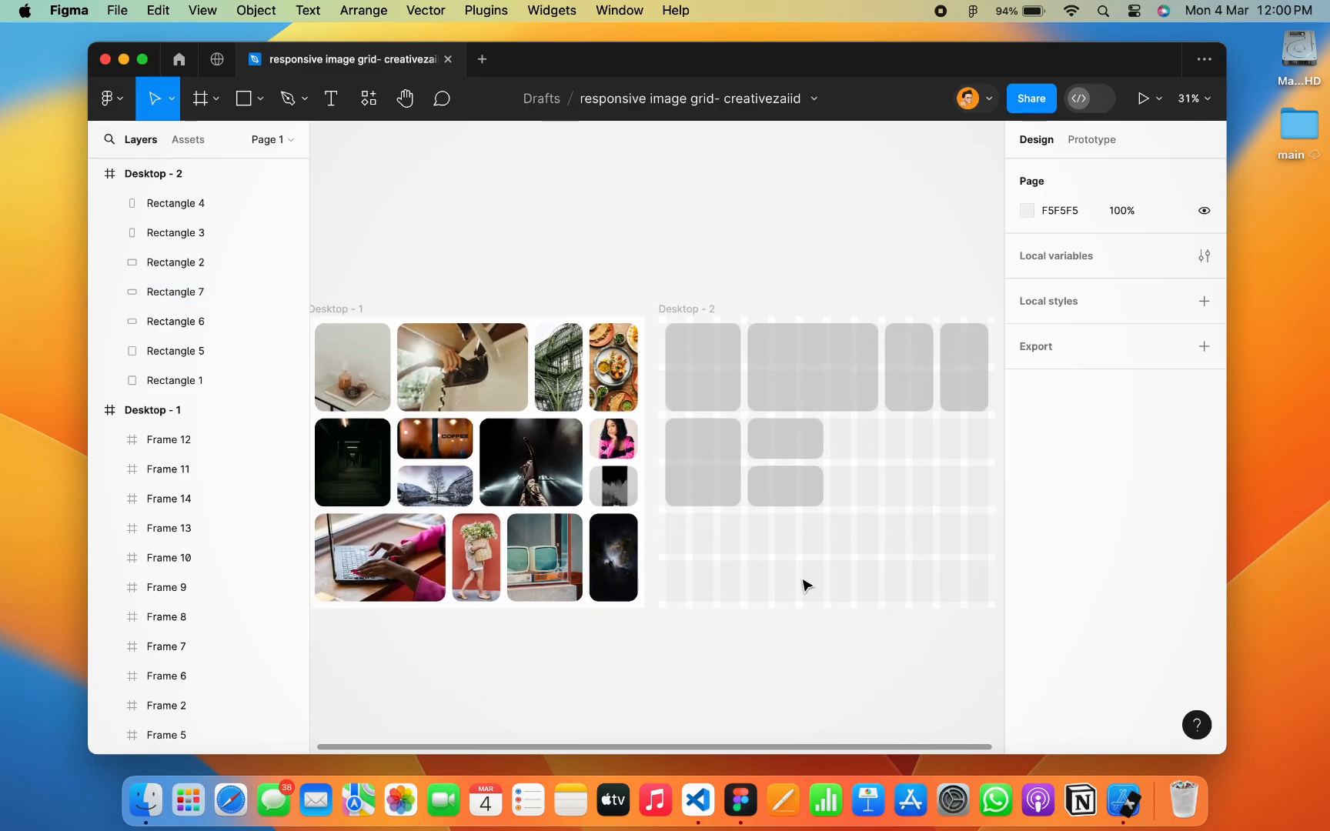
click(702, 474)
alt+drag(703, 469, 894, 457)
scroll(868, 462, right, 2)
scroll(868, 462, down, 1)
click(876, 561)
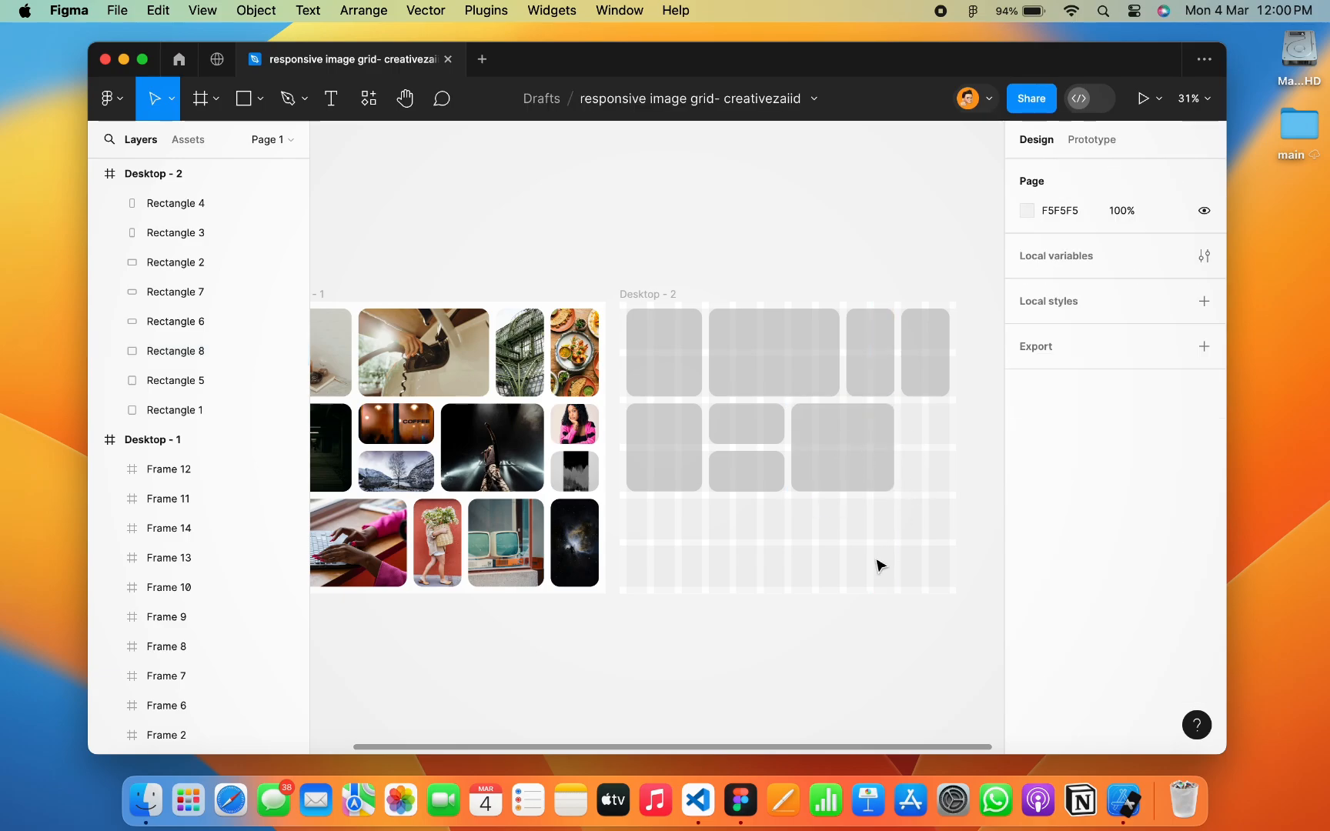
Copy the 169 × 309 rectangle at X 988 as two stacked 169 × 143 rectangles at Y 357 and Y 524
scroll(878, 563, up, 5)
scroll(878, 565, down, 5)
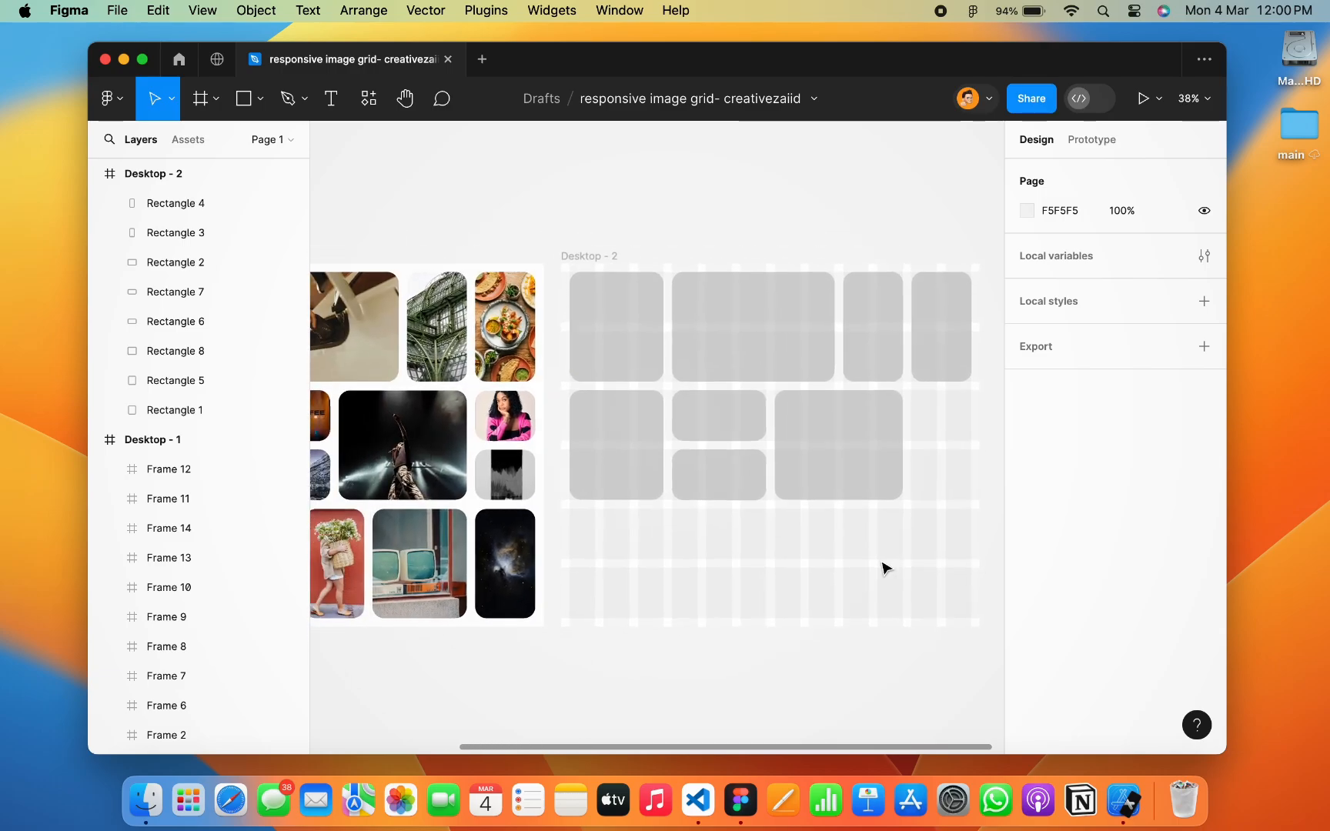
click(805, 356)
scroll(805, 358, up, 2)
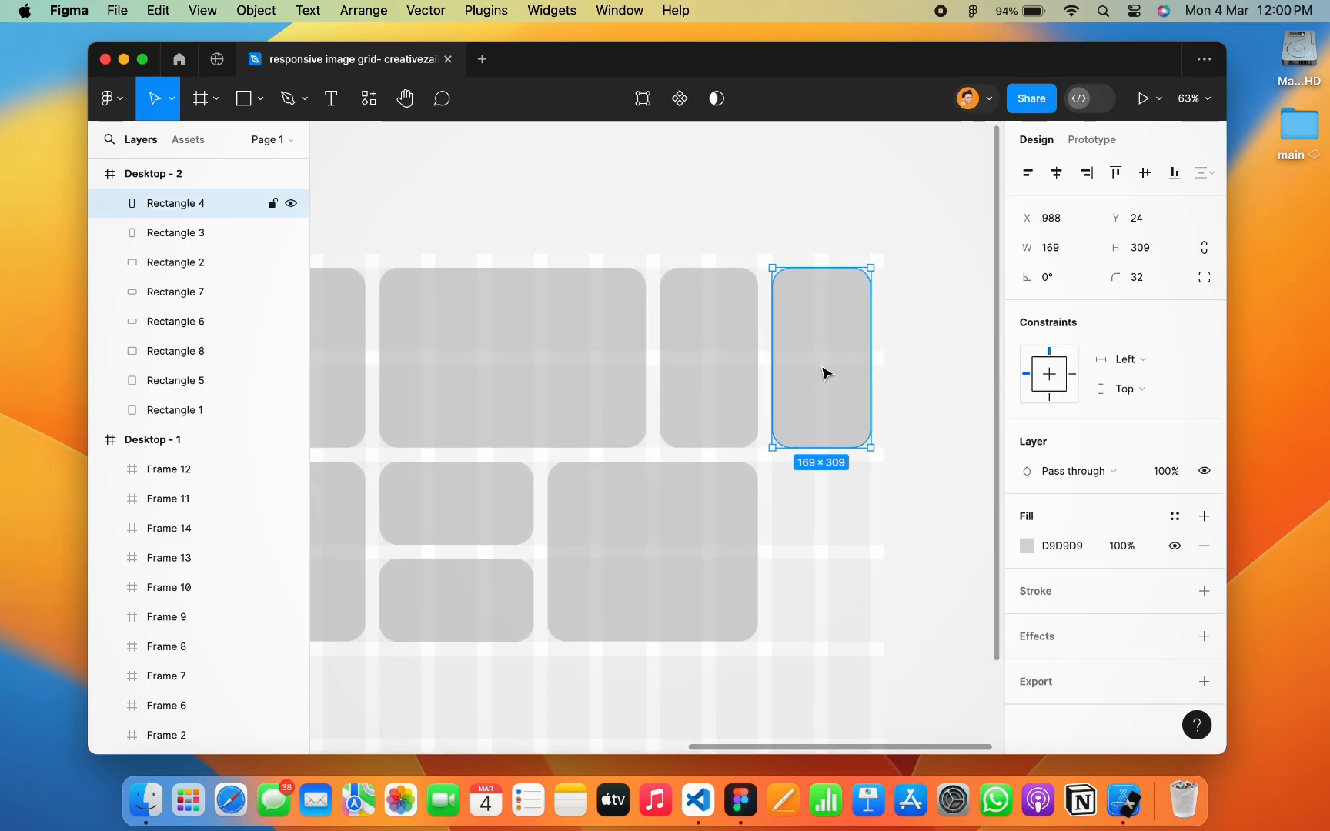
drag(827, 372, 825, 468)
drag(829, 369, 826, 463)
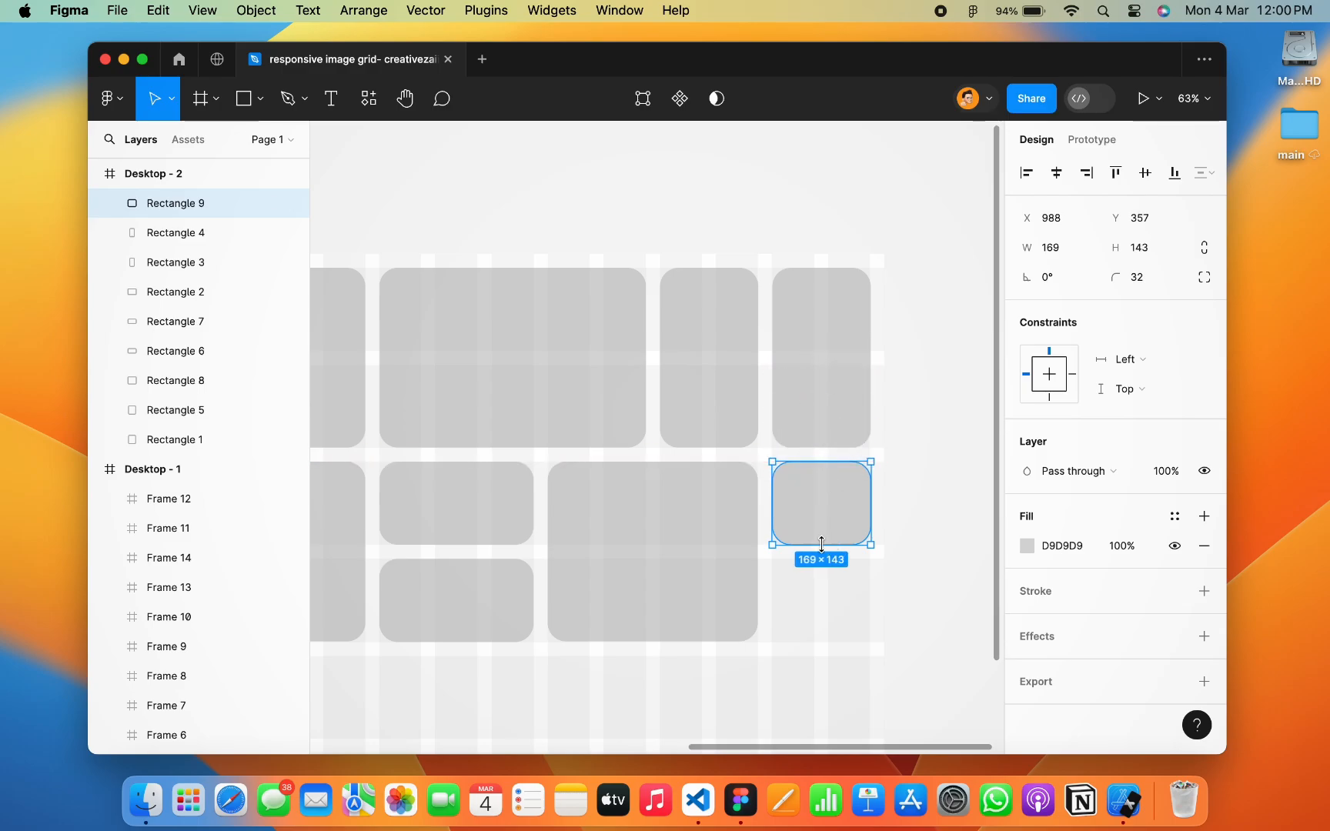
drag(822, 543, 831, 625)
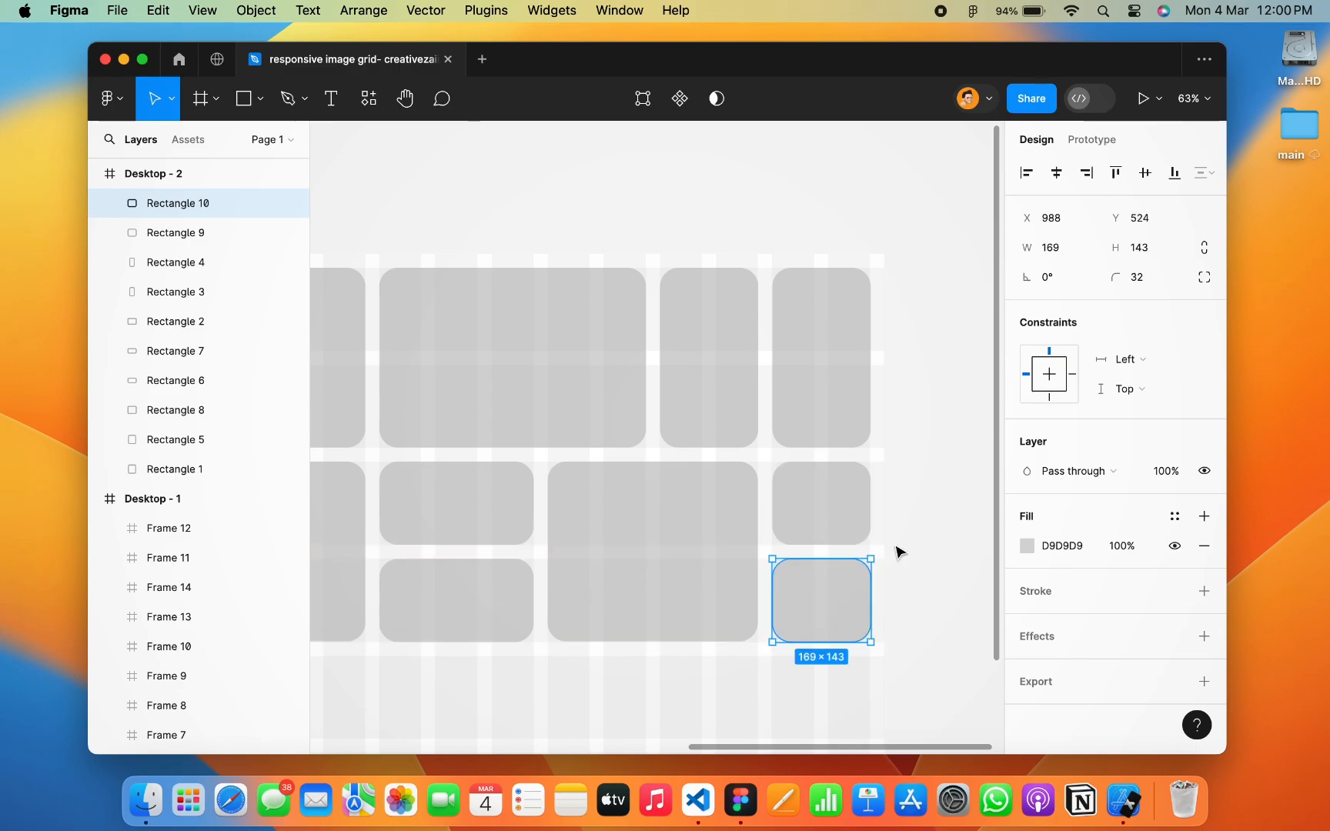
click(921, 516)
Copy the middle band's first rectangle down to X 24, Y 691 and widen the copy to 458 × 309
scroll(921, 517, down, 5)
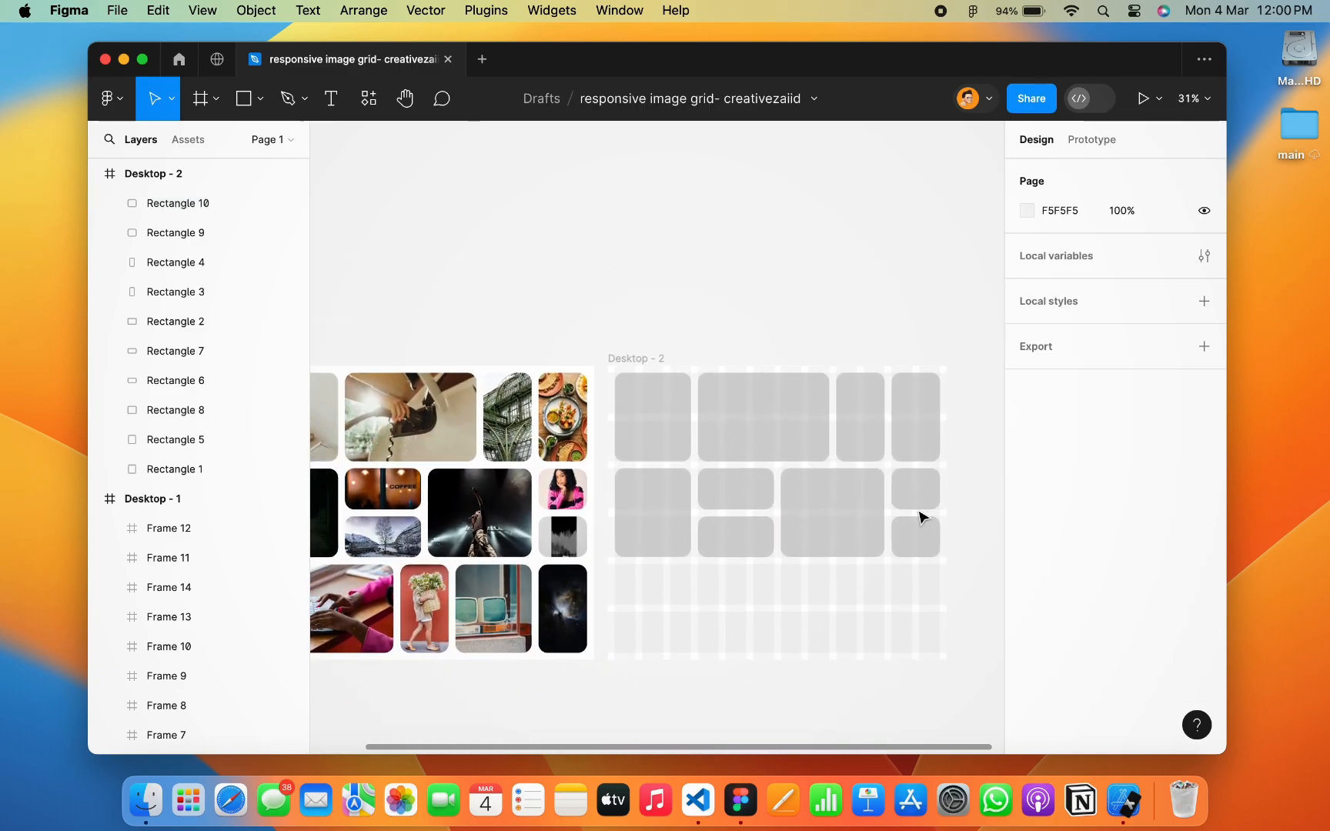
scroll(921, 516, up, 5)
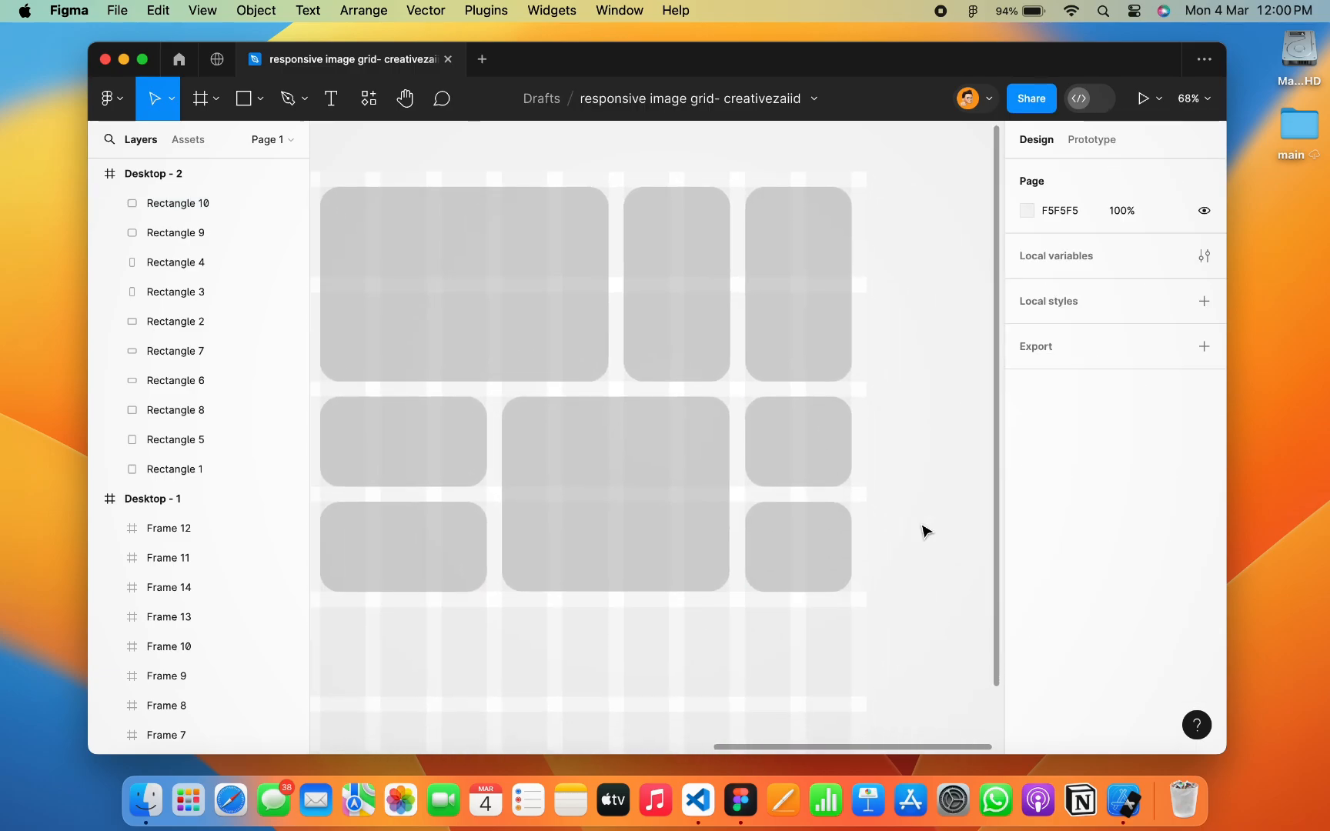
scroll(926, 531, down, 6)
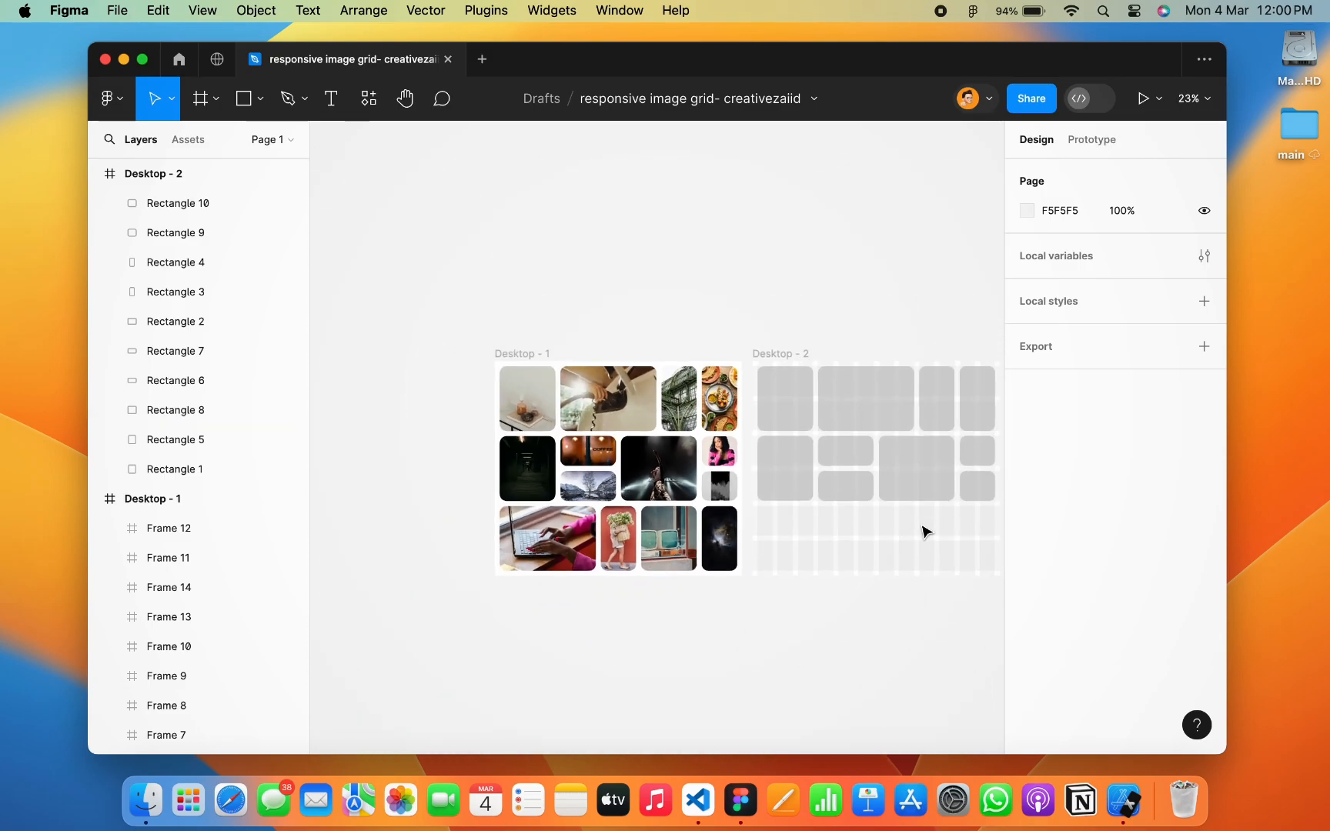
scroll(926, 531, down, 1)
click(754, 471)
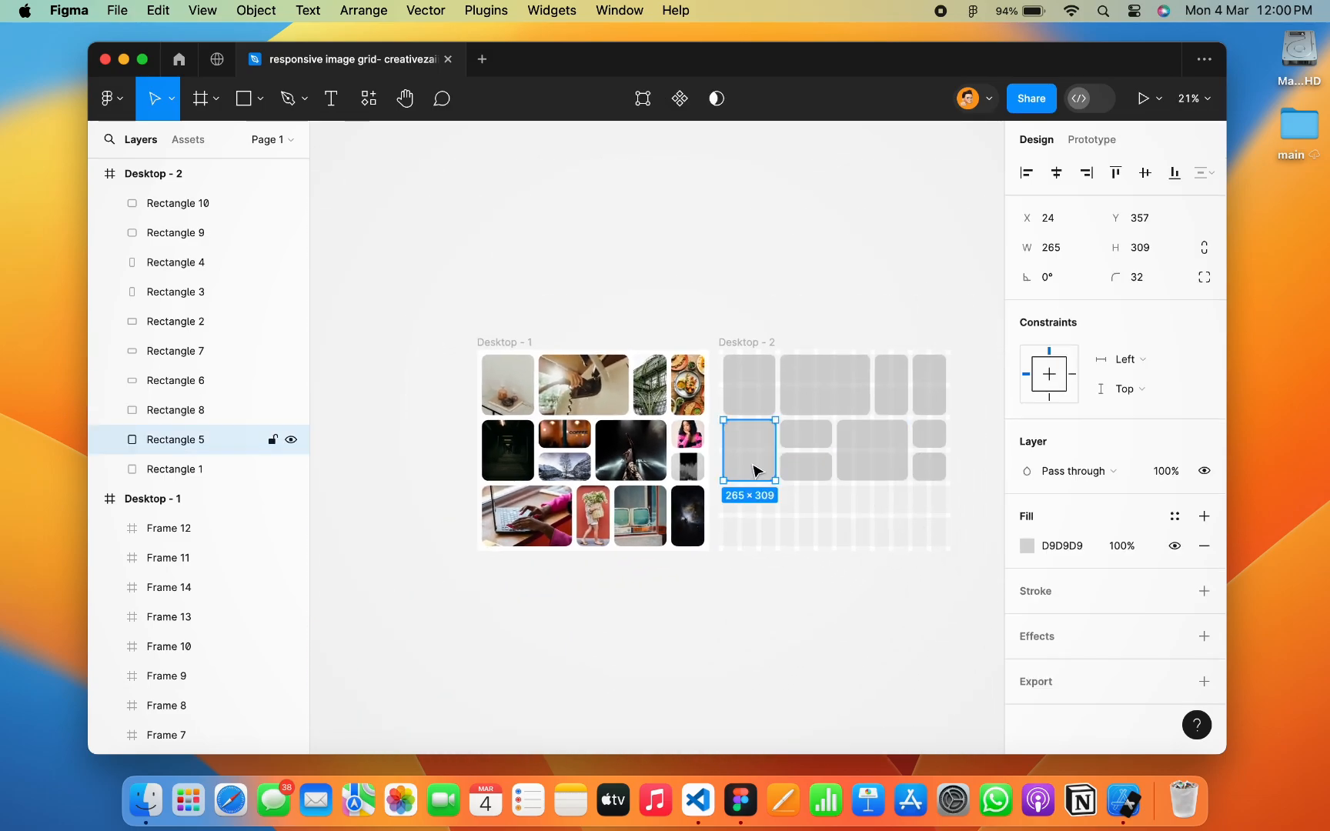
drag(757, 463, 770, 501)
scroll(752, 528, up, 6)
scroll(769, 503, down, 3)
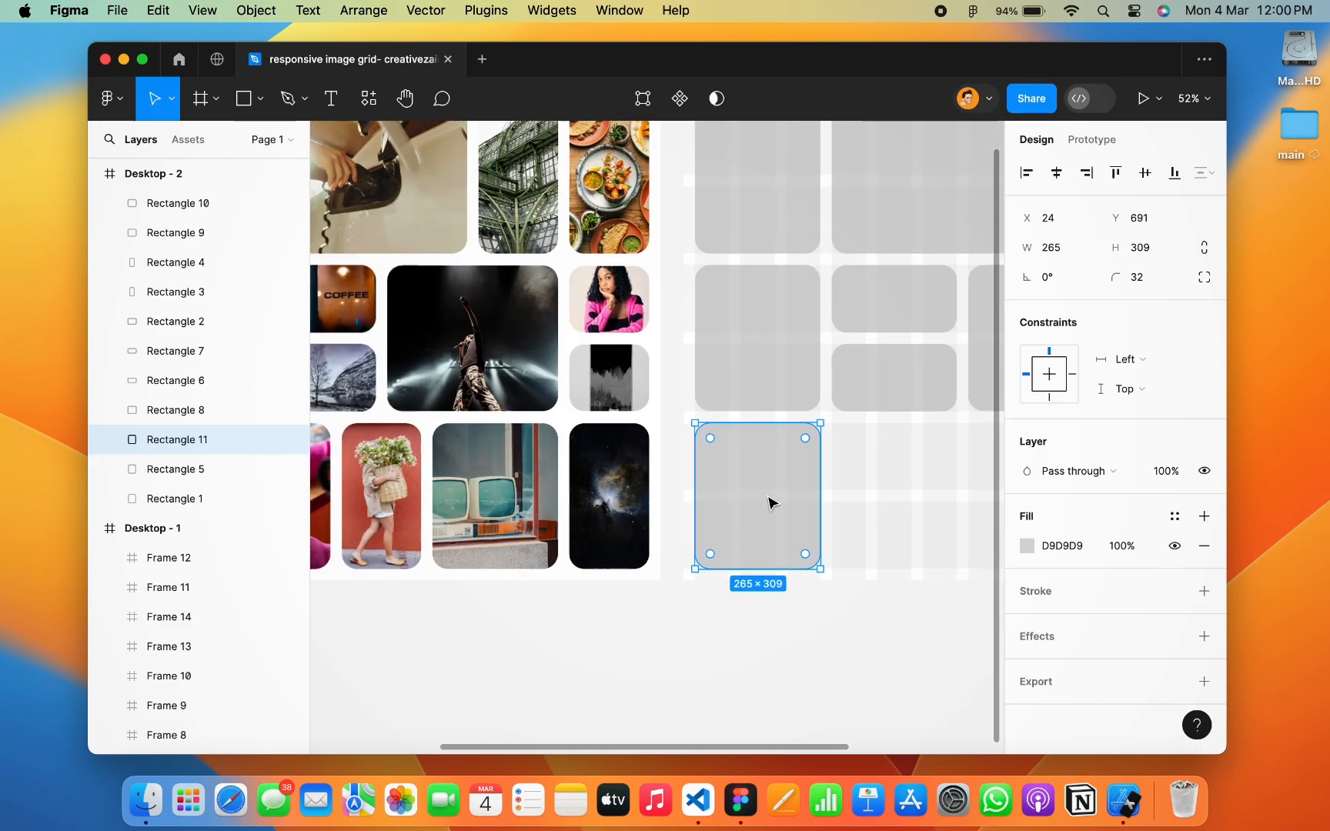
scroll(769, 503, down, 1)
scroll(808, 499, down, 3)
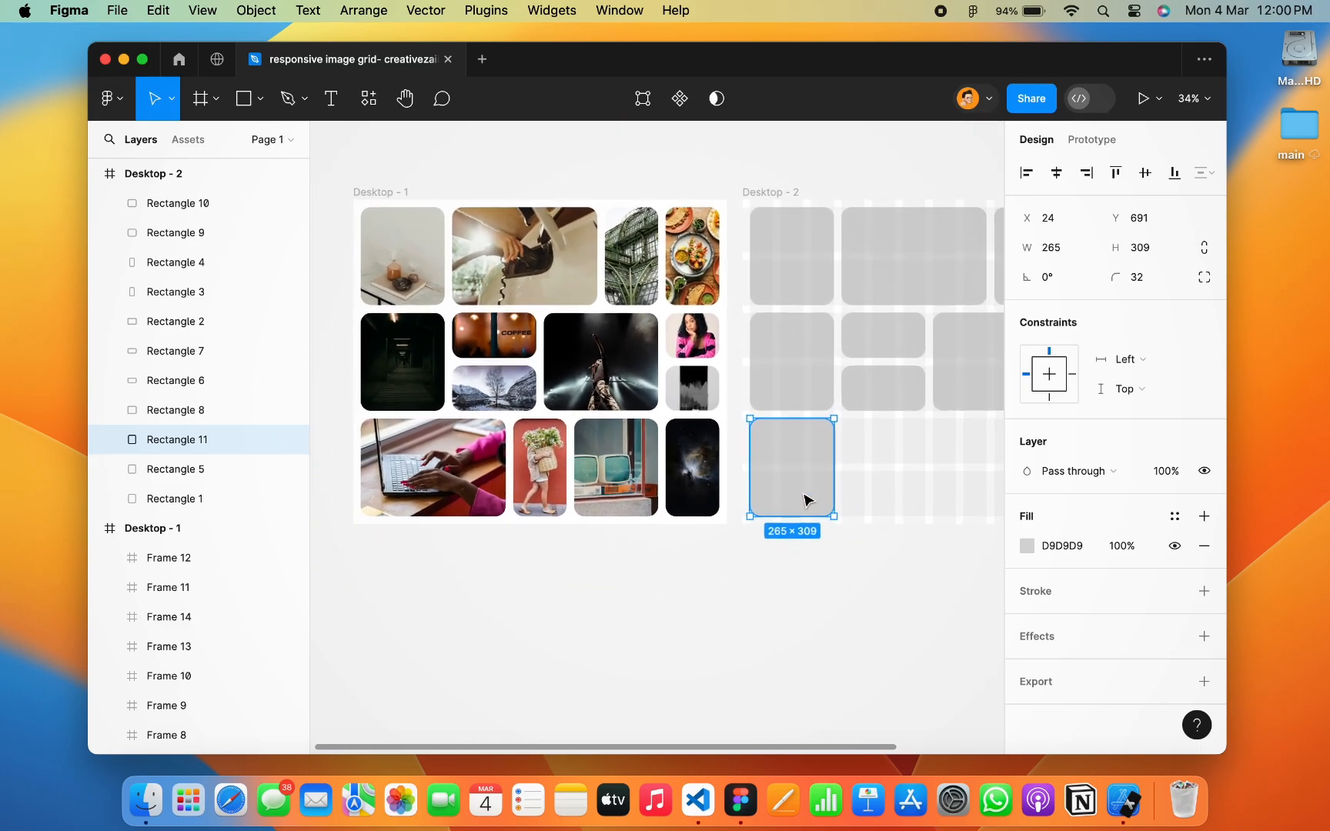
drag(845, 482, 889, 483)
Duplicate the bottom 458 × 309 rectangle and shrink the copy to 168 × 309 at X 506, Y 691
scroll(891, 488, left, 1)
scroll(890, 491, left, 2)
scroll(886, 485, right, 6)
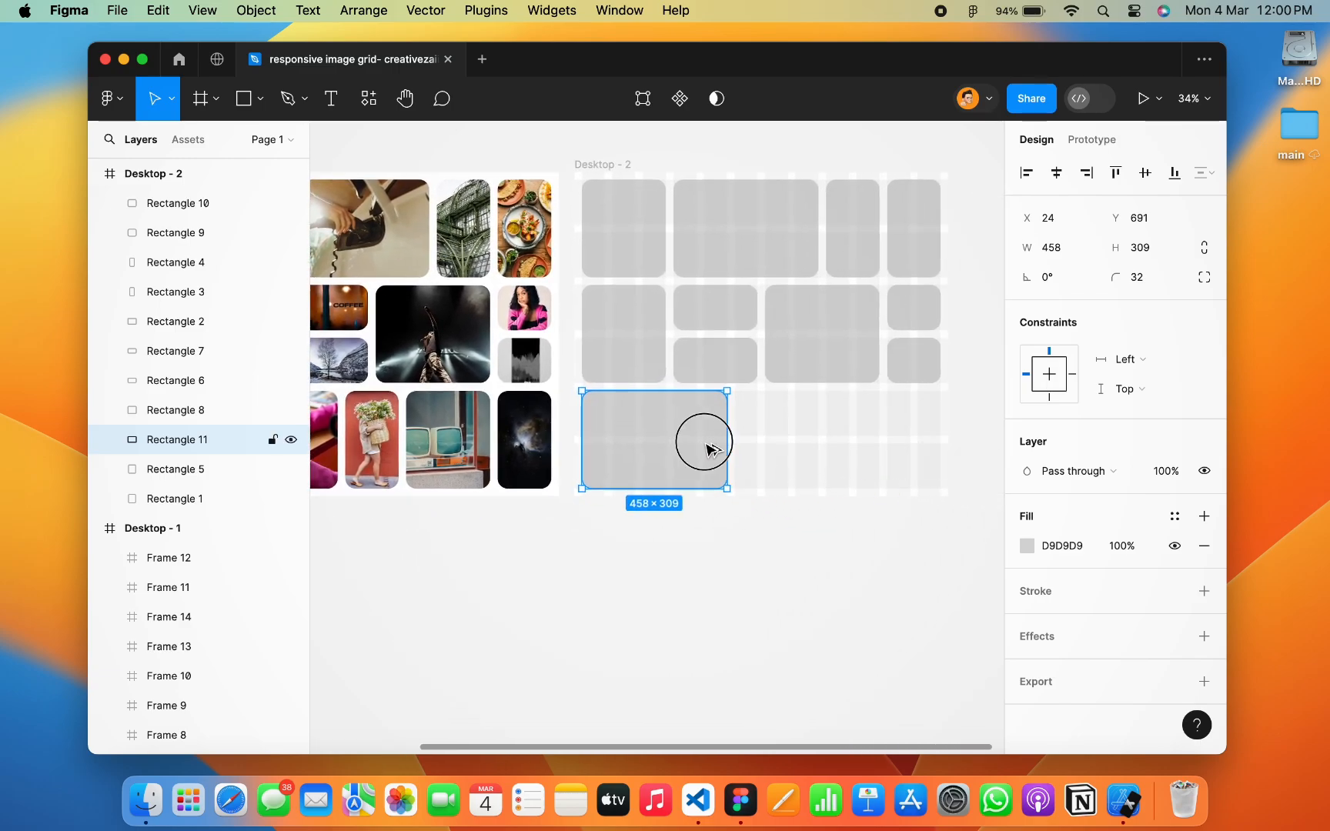
drag(707, 449, 764, 451)
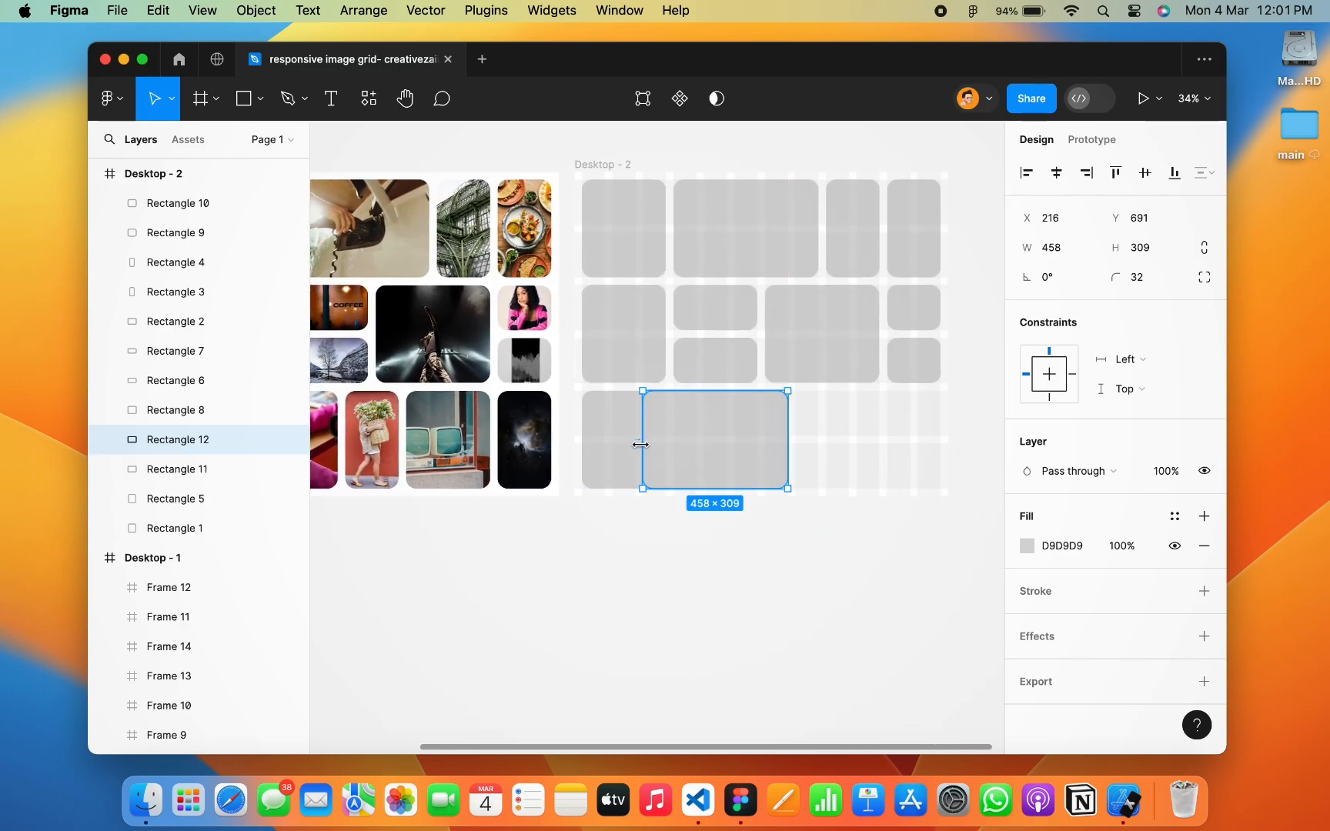
drag(640, 445, 737, 444)
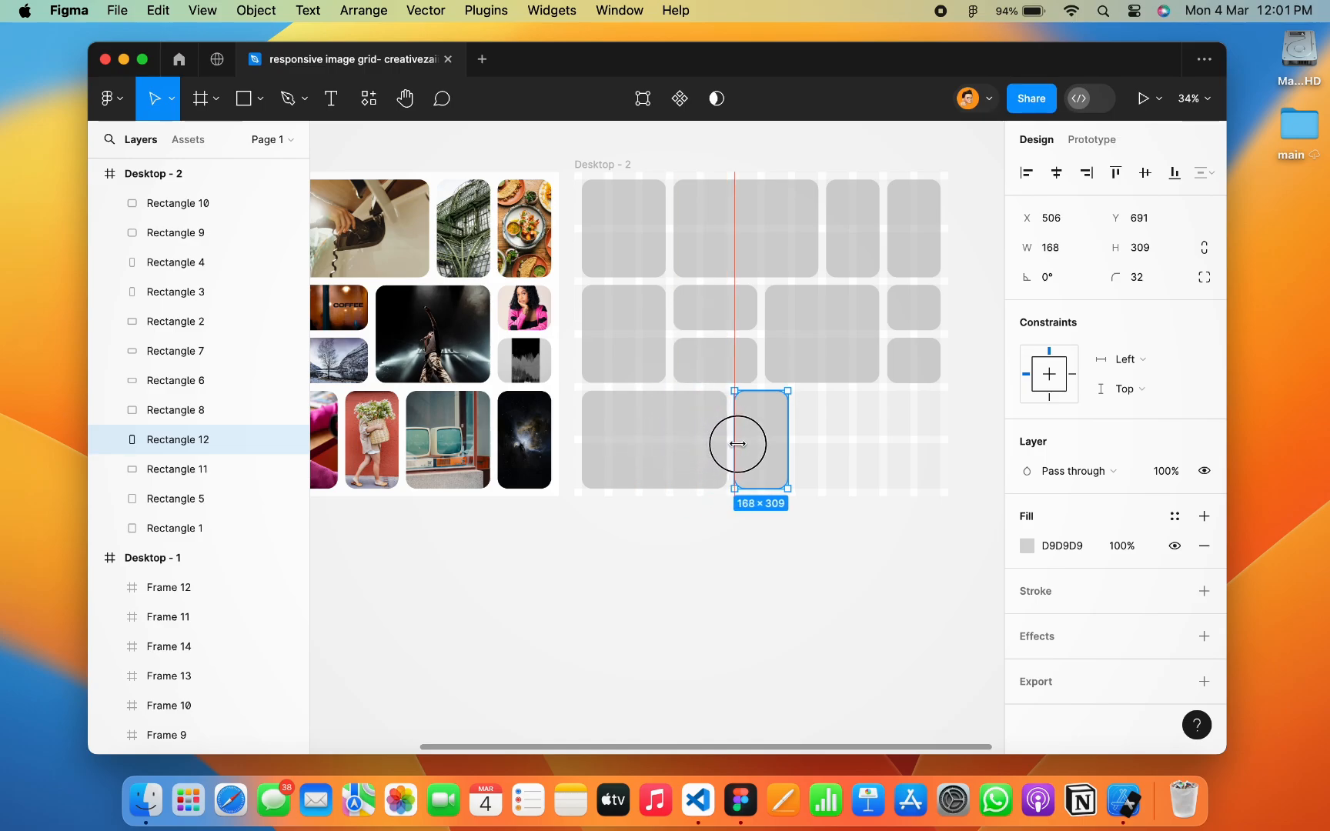
Copy the 168 × 309 rectangle into the next free columns of the bottom band and widen the copy to three columns
scroll(740, 569, left, 2)
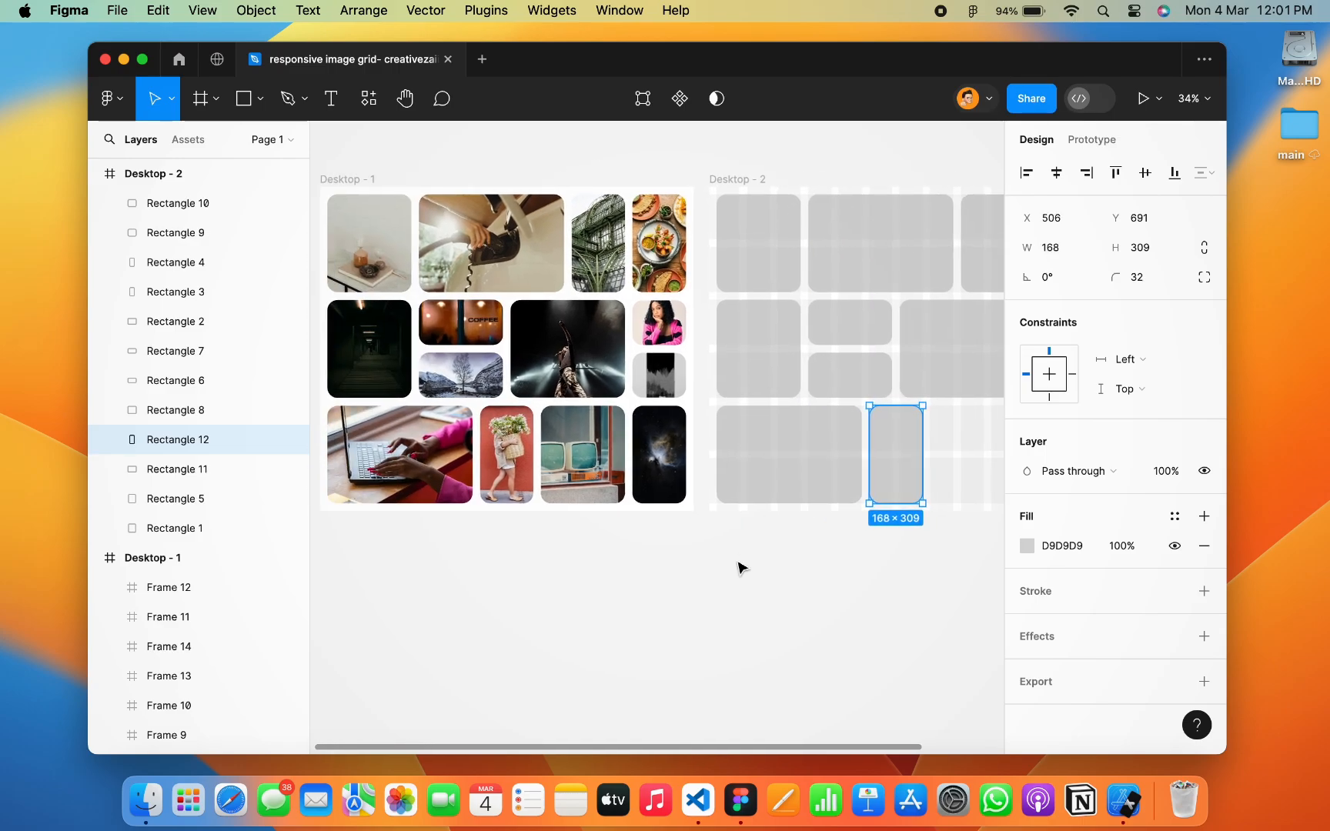
scroll(740, 568, right, 5)
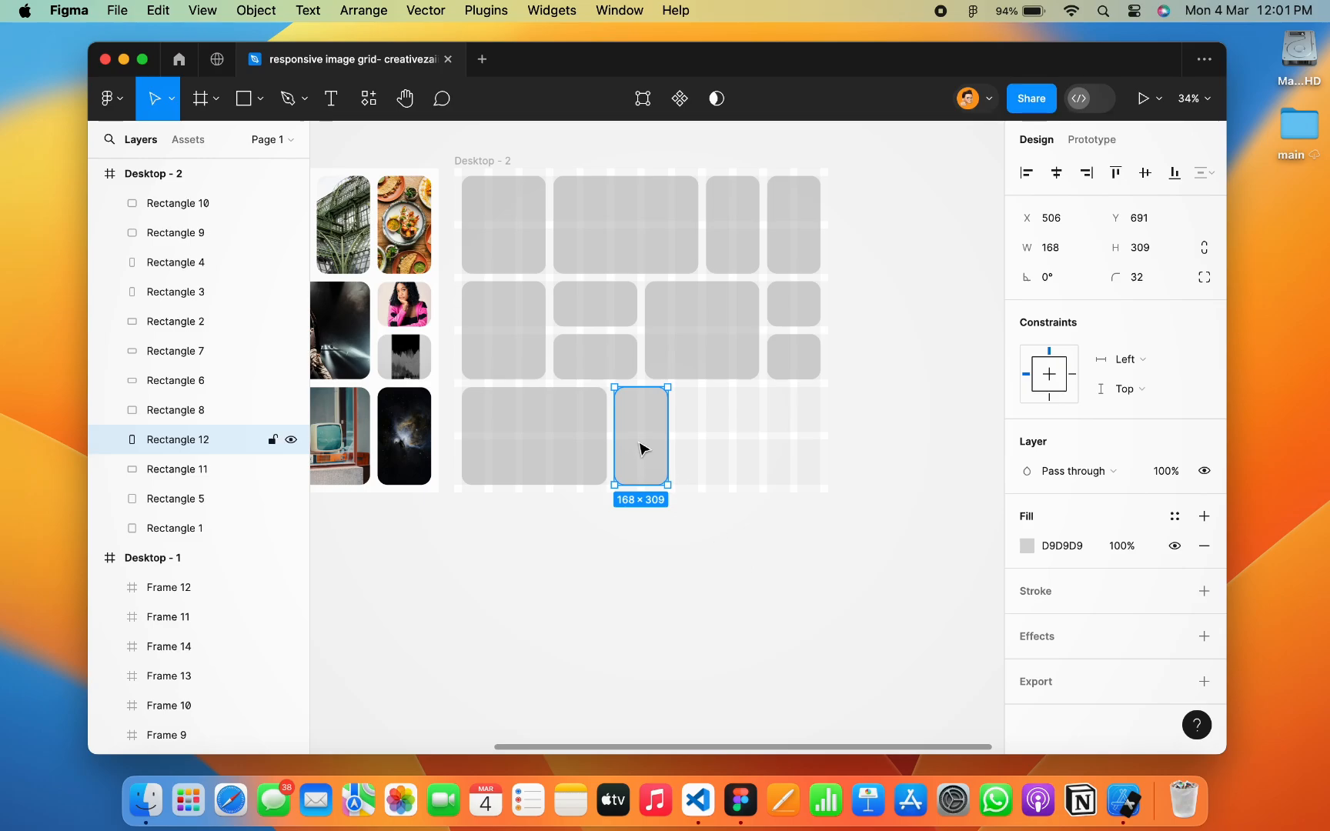
scroll(642, 446, up, 5)
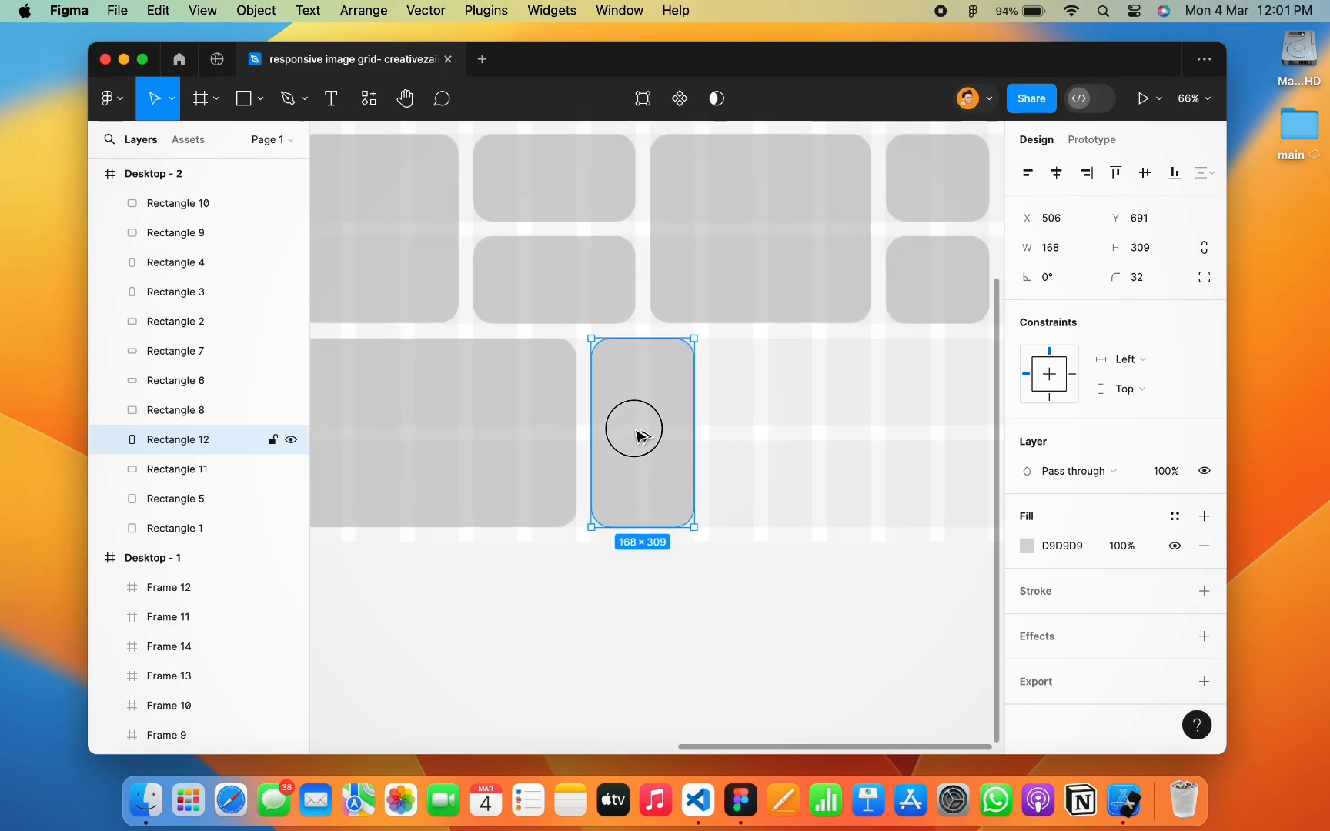
drag(636, 436, 871, 435)
click(859, 622)
scroll(862, 616, down, 5)
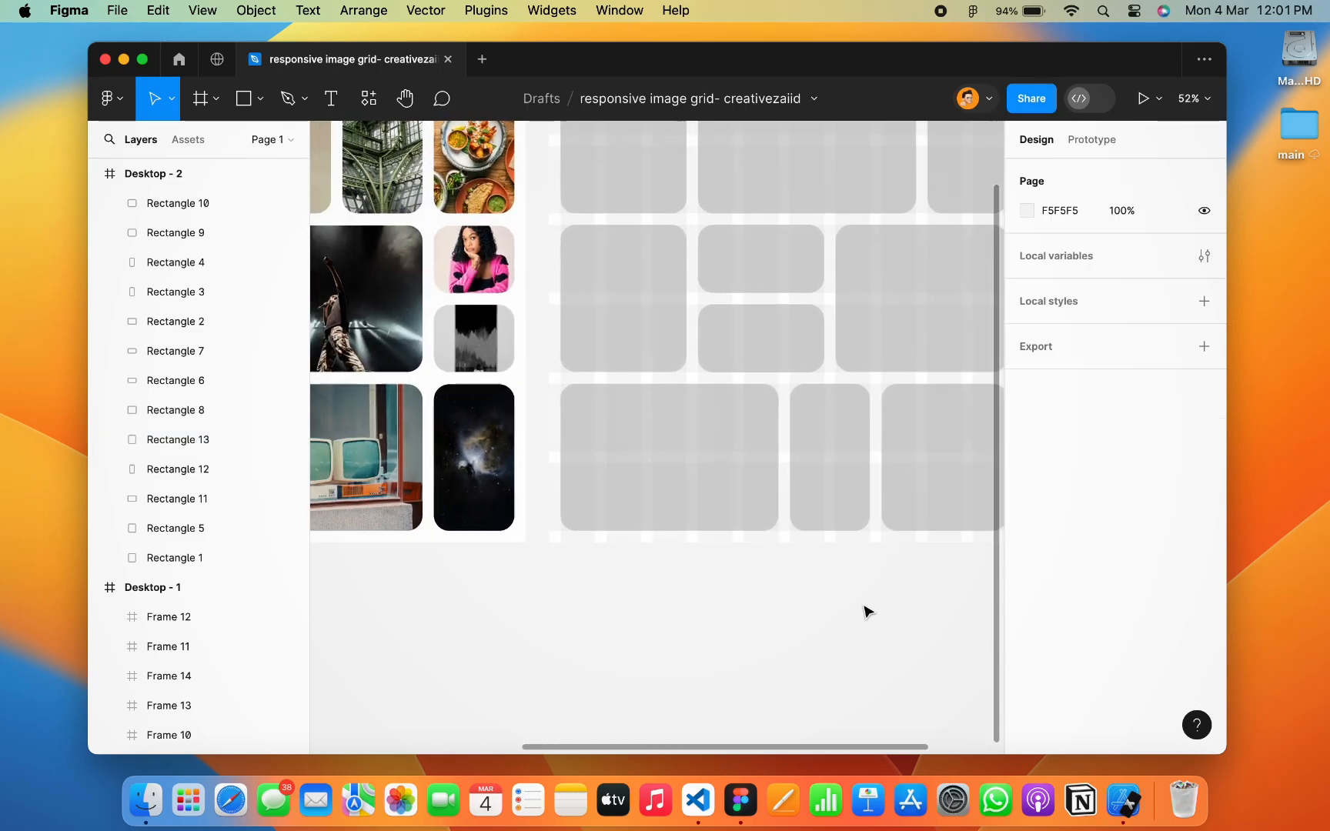
Copy the 168 × 309 rectangle into the bottom band's last free columns at X 988, Y 691
scroll(868, 611, down, 4)
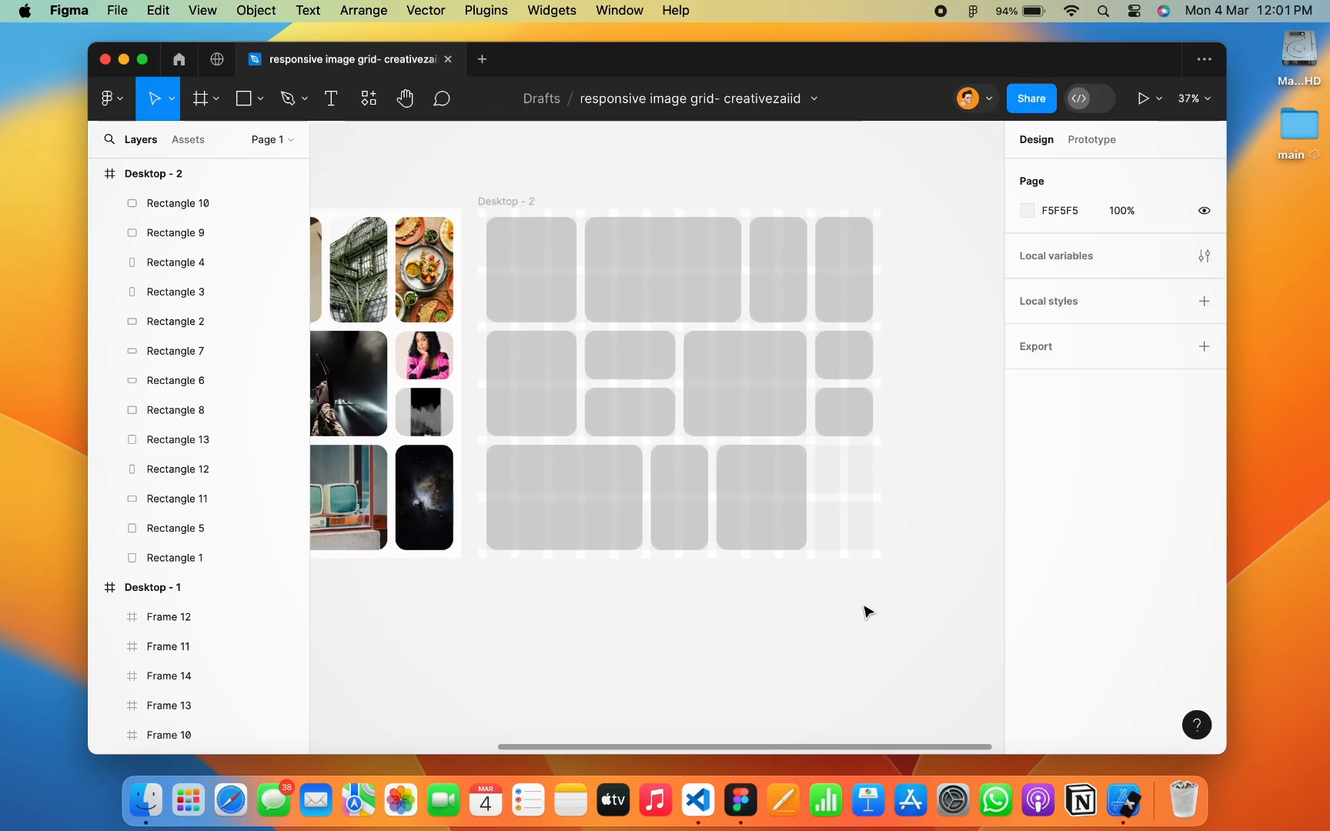
alt+drag(699, 521, 862, 482)
scroll(860, 508, up, 5)
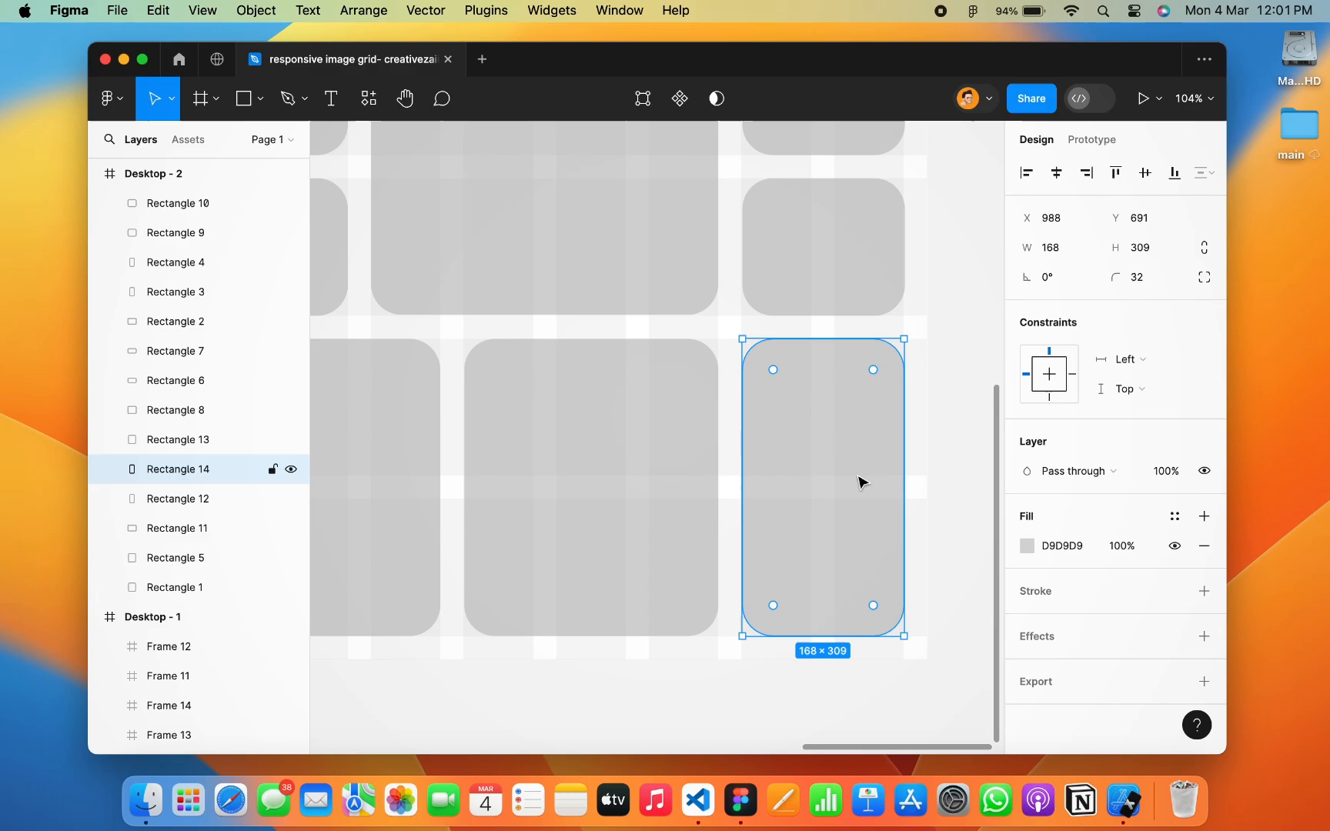
click(840, 702)
scroll(839, 703, down, 5)
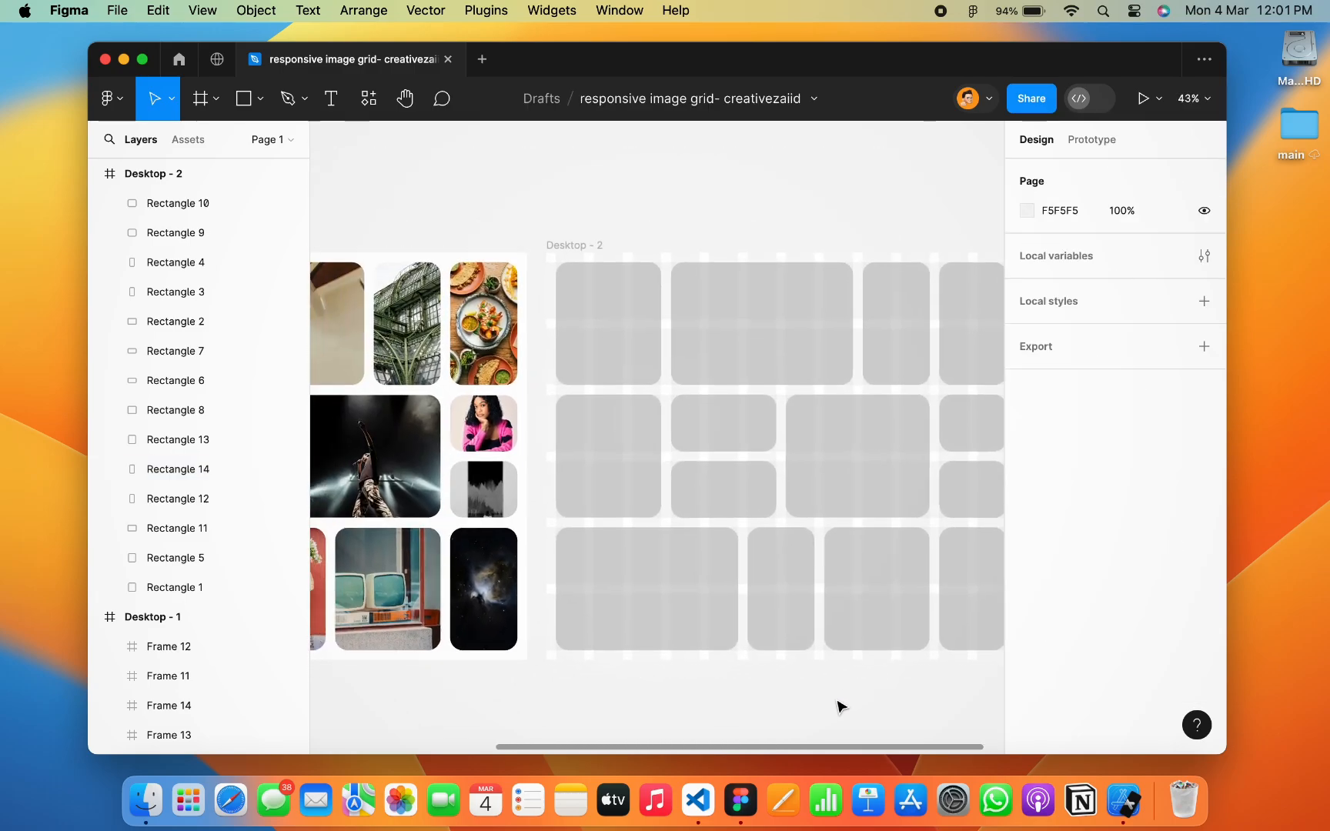
scroll(839, 705, down, 4)
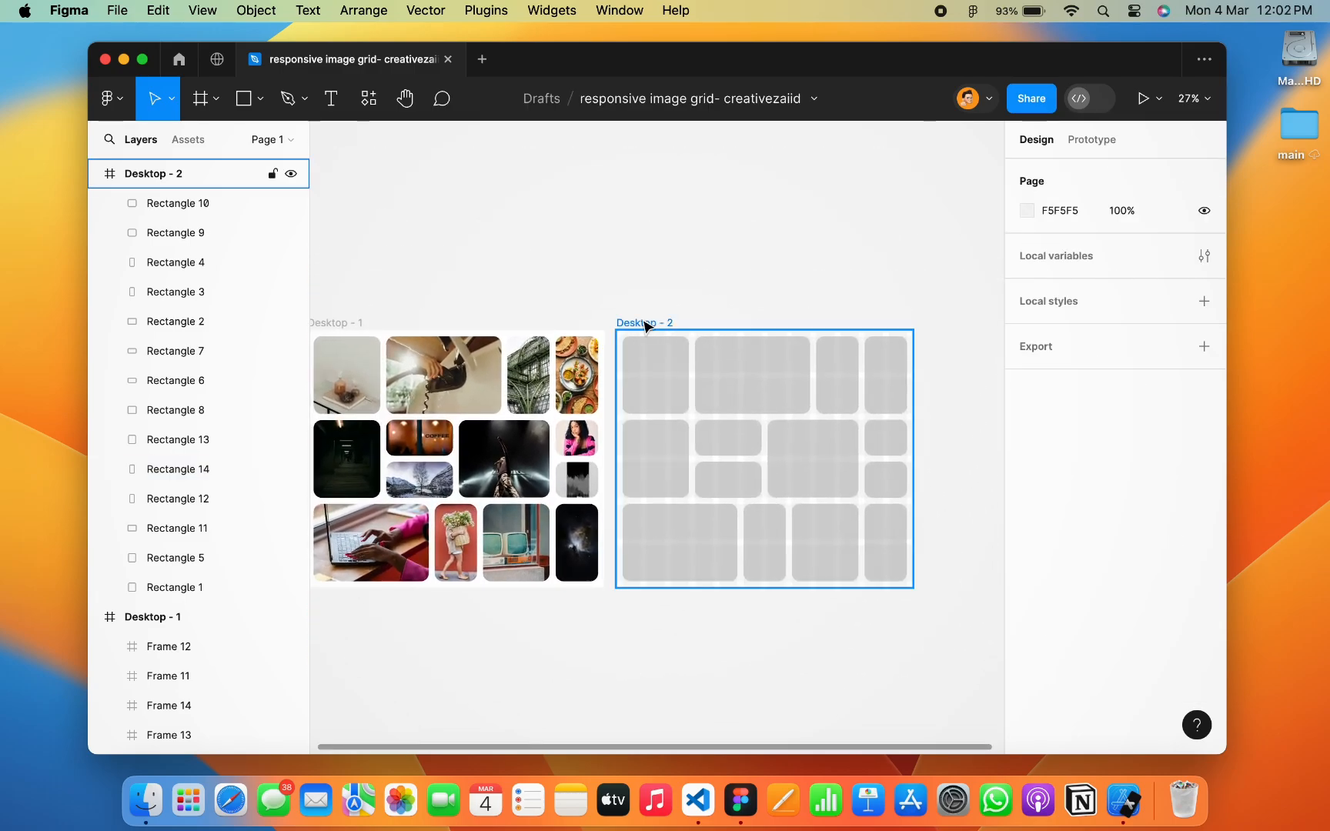
Try shrinking the Desktop - 2 frame to 1180 × 897 and undo the resize
click(645, 321)
scroll(644, 322, right, 2)
scroll(644, 322, down, 1)
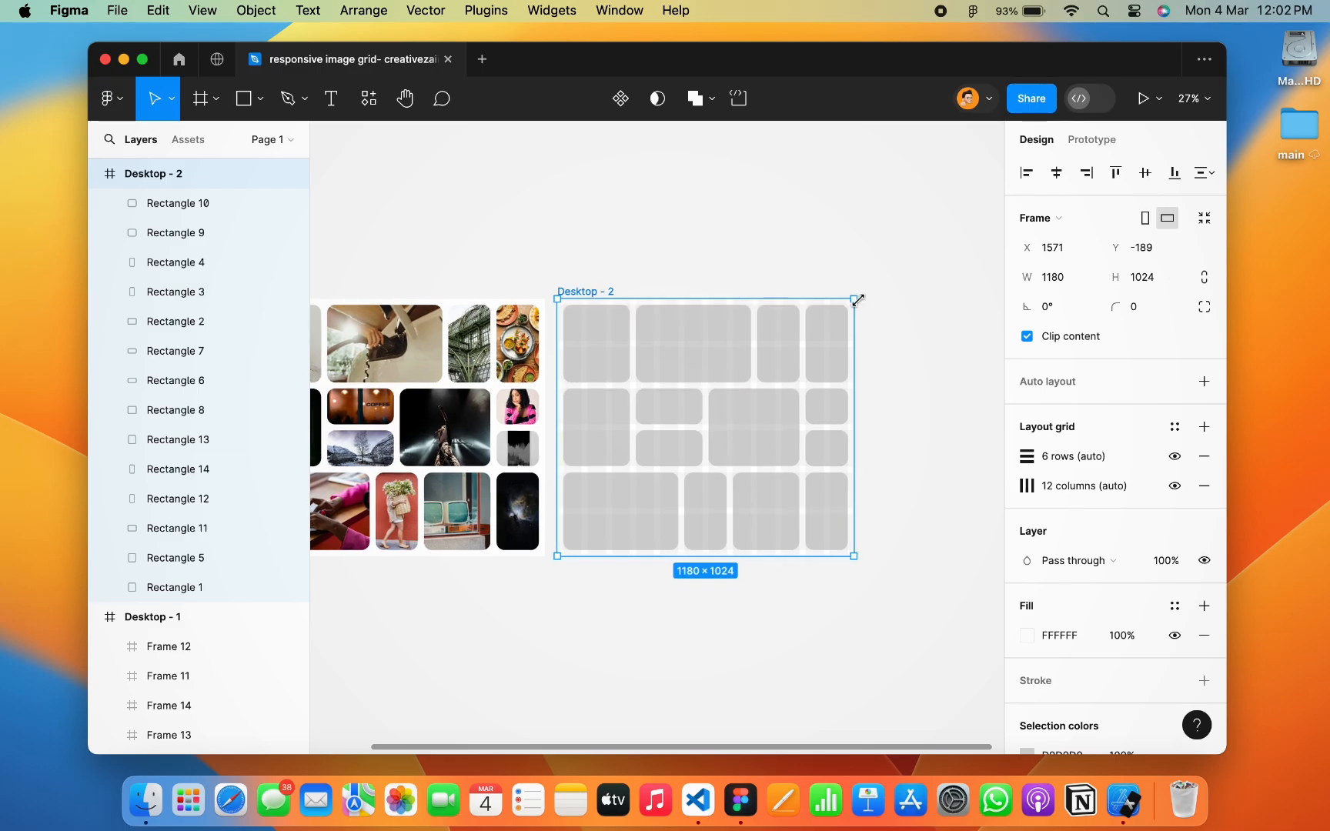
drag(855, 299, 854, 331)
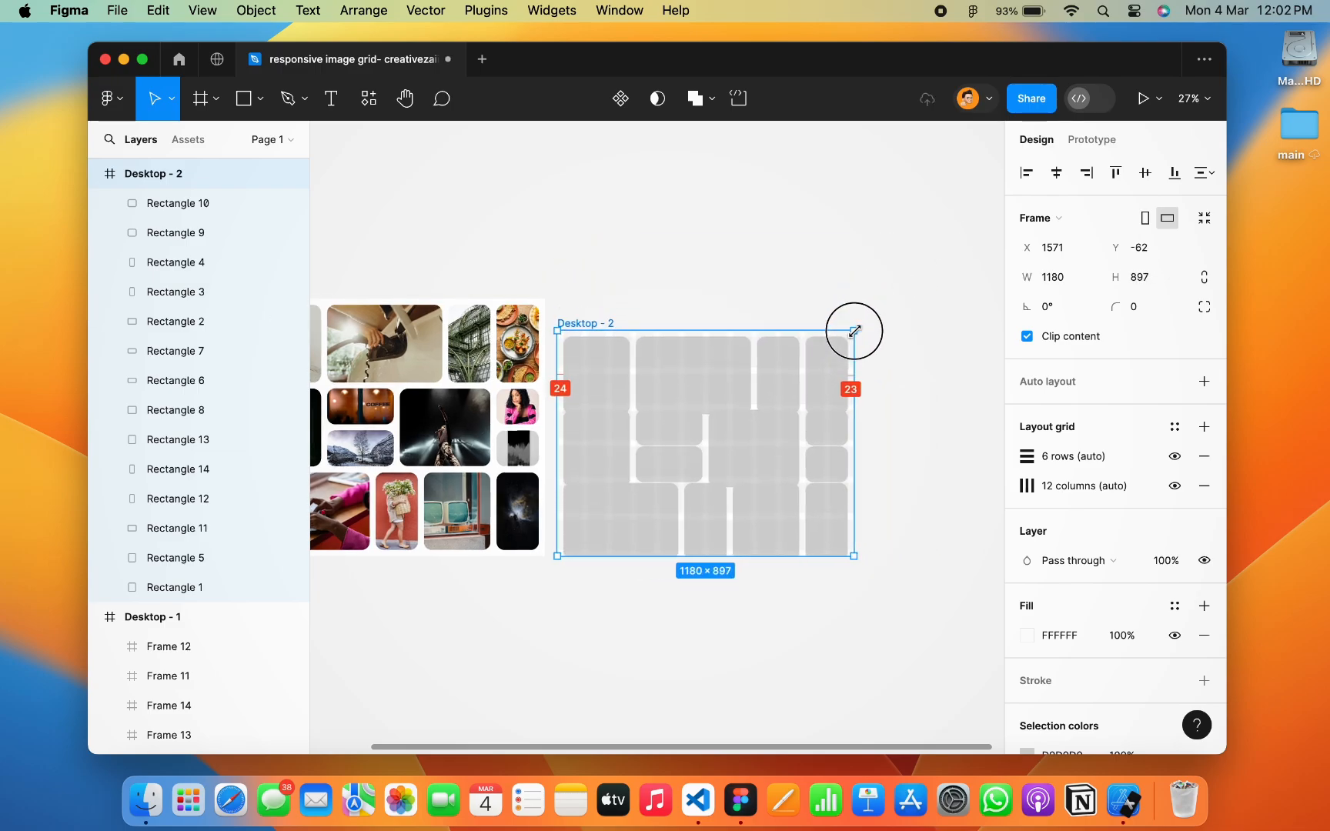
key(super+z)
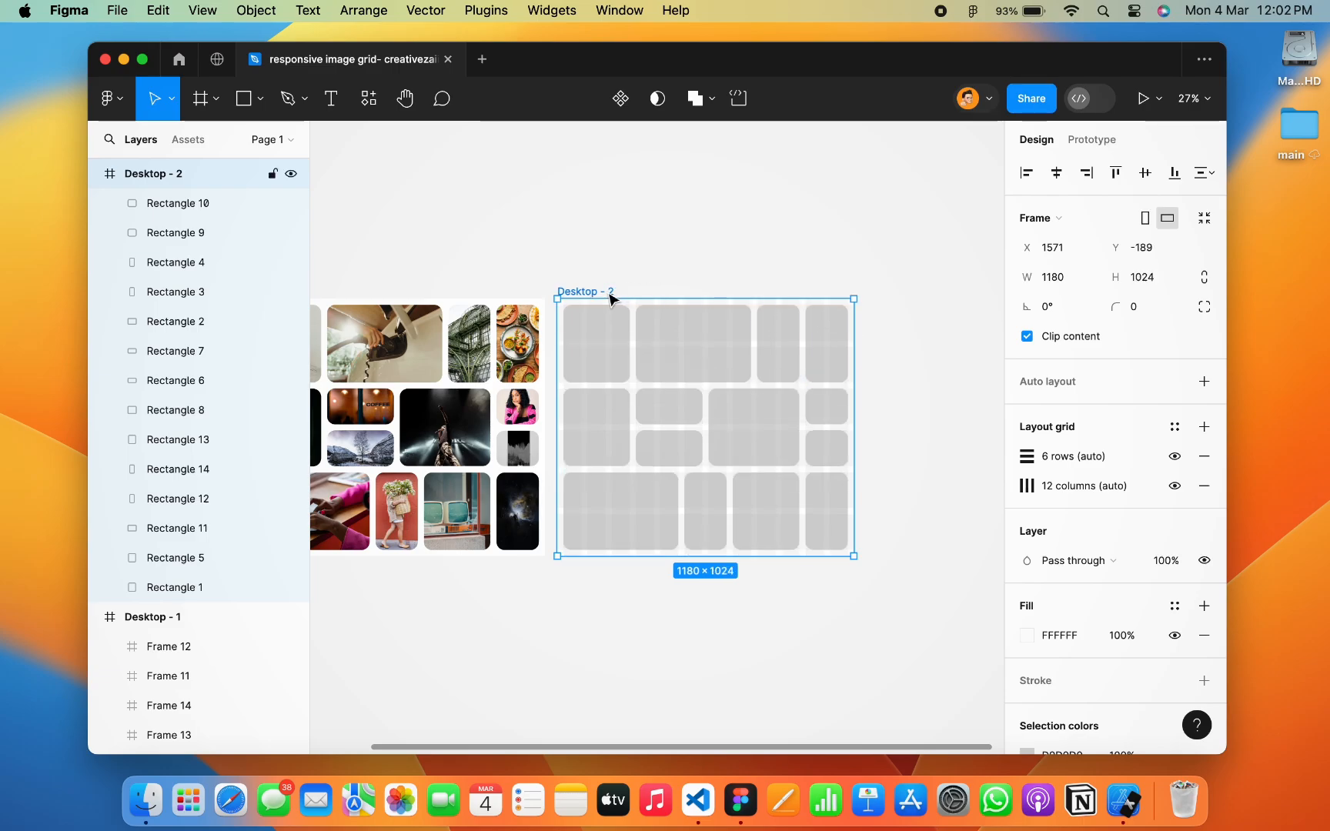
Run the Unsplash plugin and insert an image from its portrait preset into the Desktop - 2 frame
right_click(794, 286)
mouse_move(840, 436)
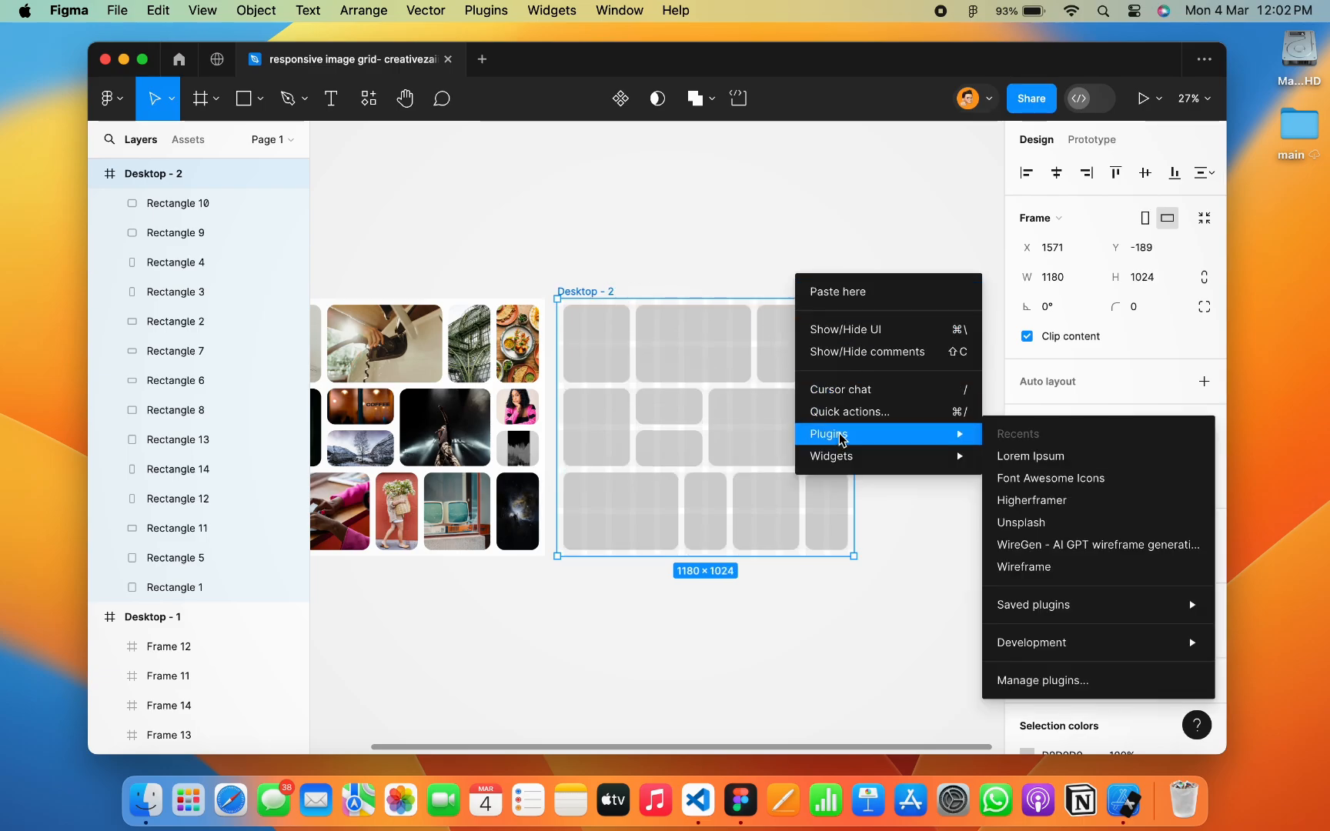
click(1043, 530)
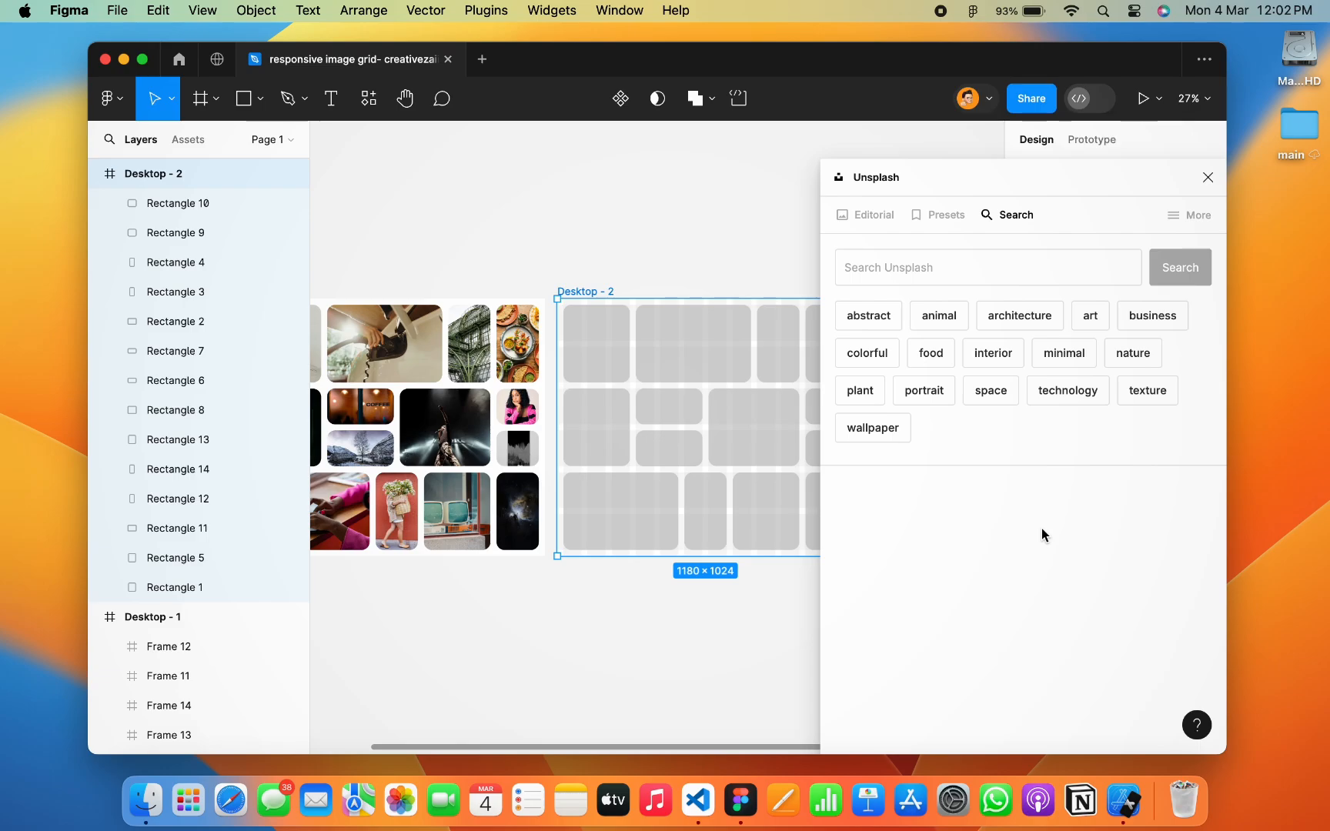
click(945, 223)
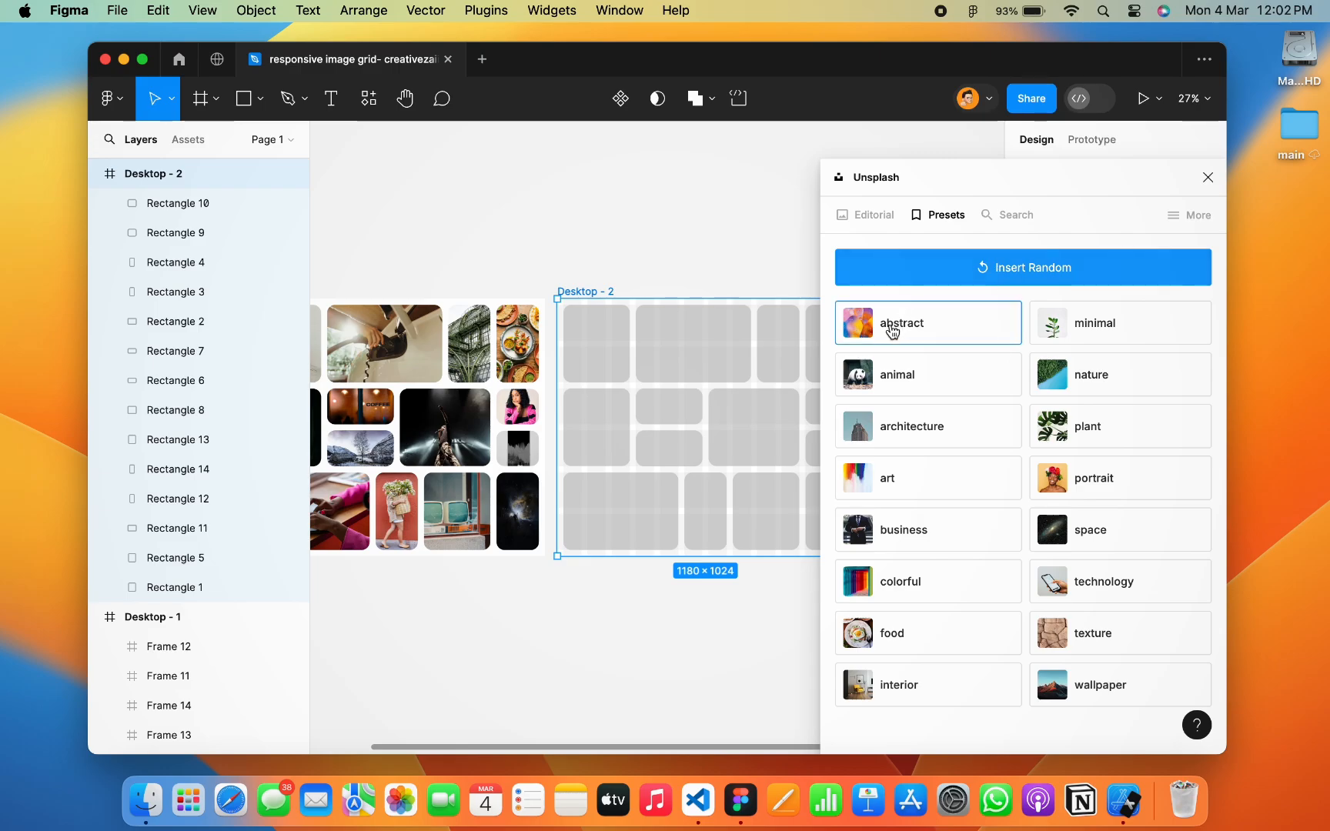
click(1108, 483)
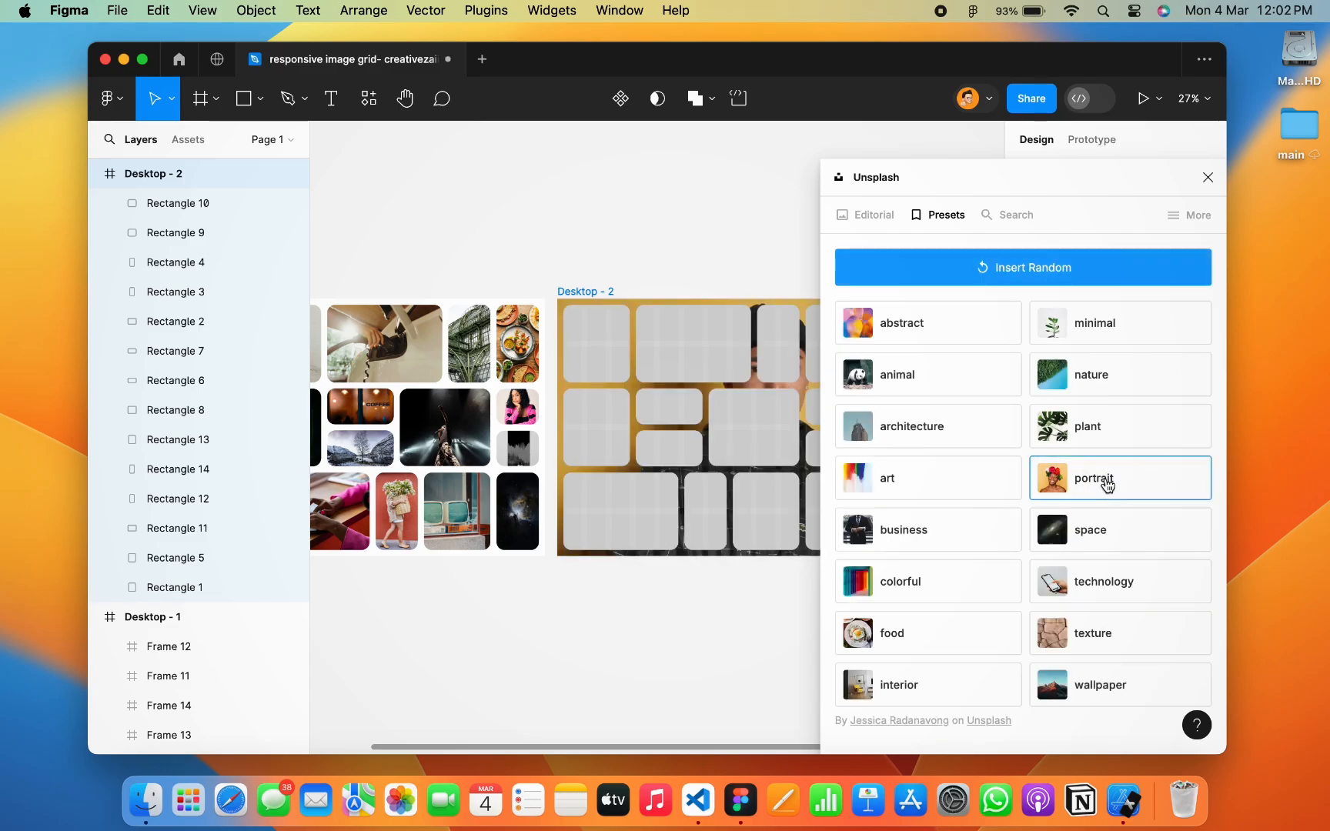
Fill all the rectangles inside Desktop - 2 with images from the portrait preset and close the Unsplash plugin
scroll(787, 440, right, 3)
scroll(786, 444, down, 1)
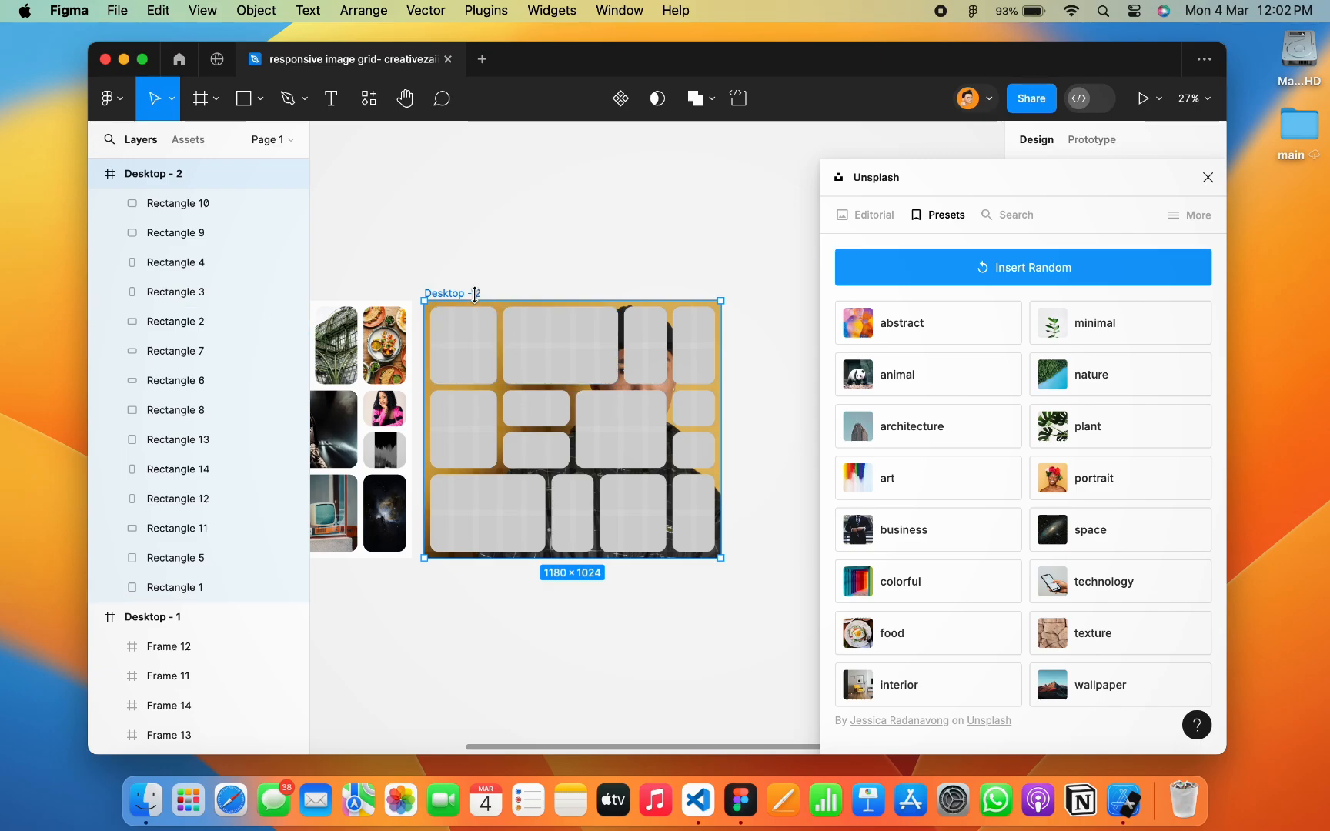
key(Return)
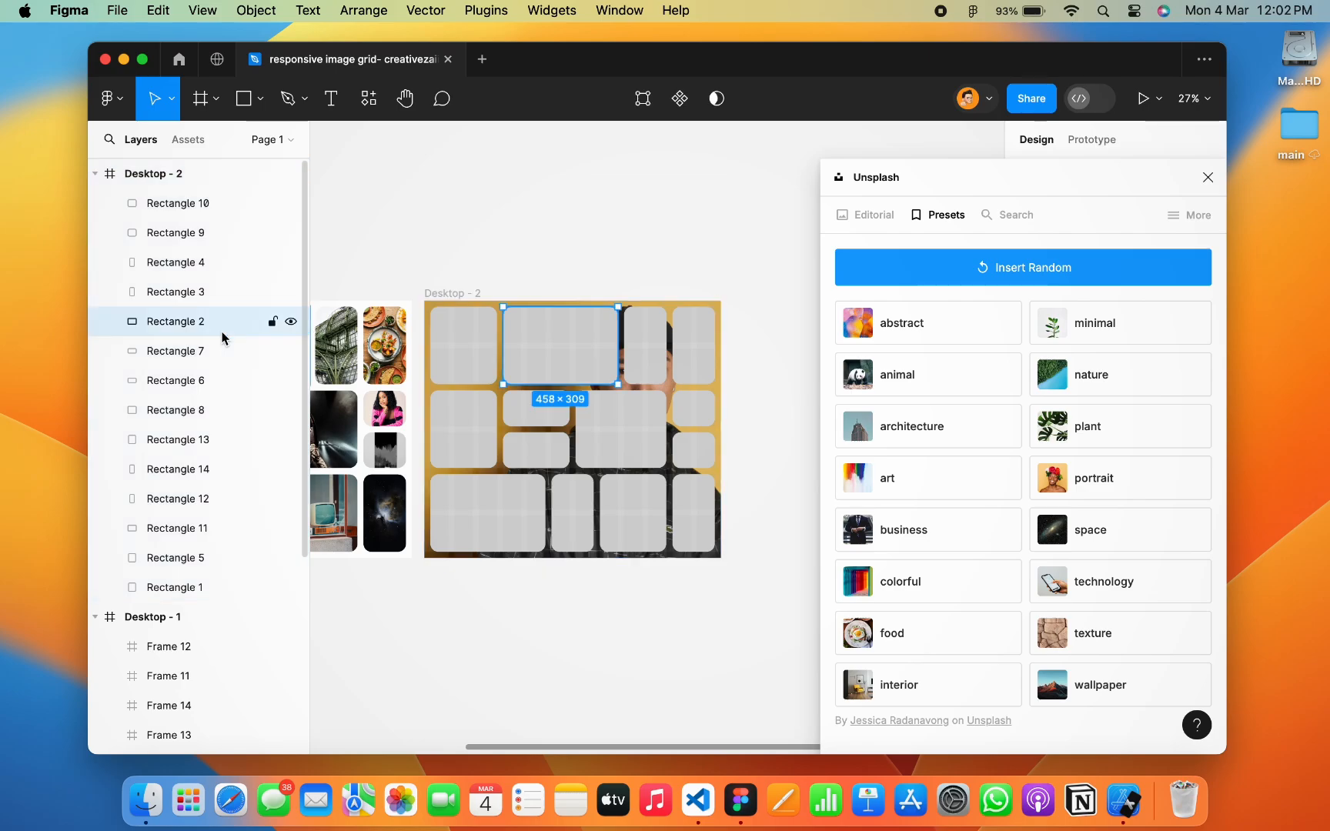
click(1076, 475)
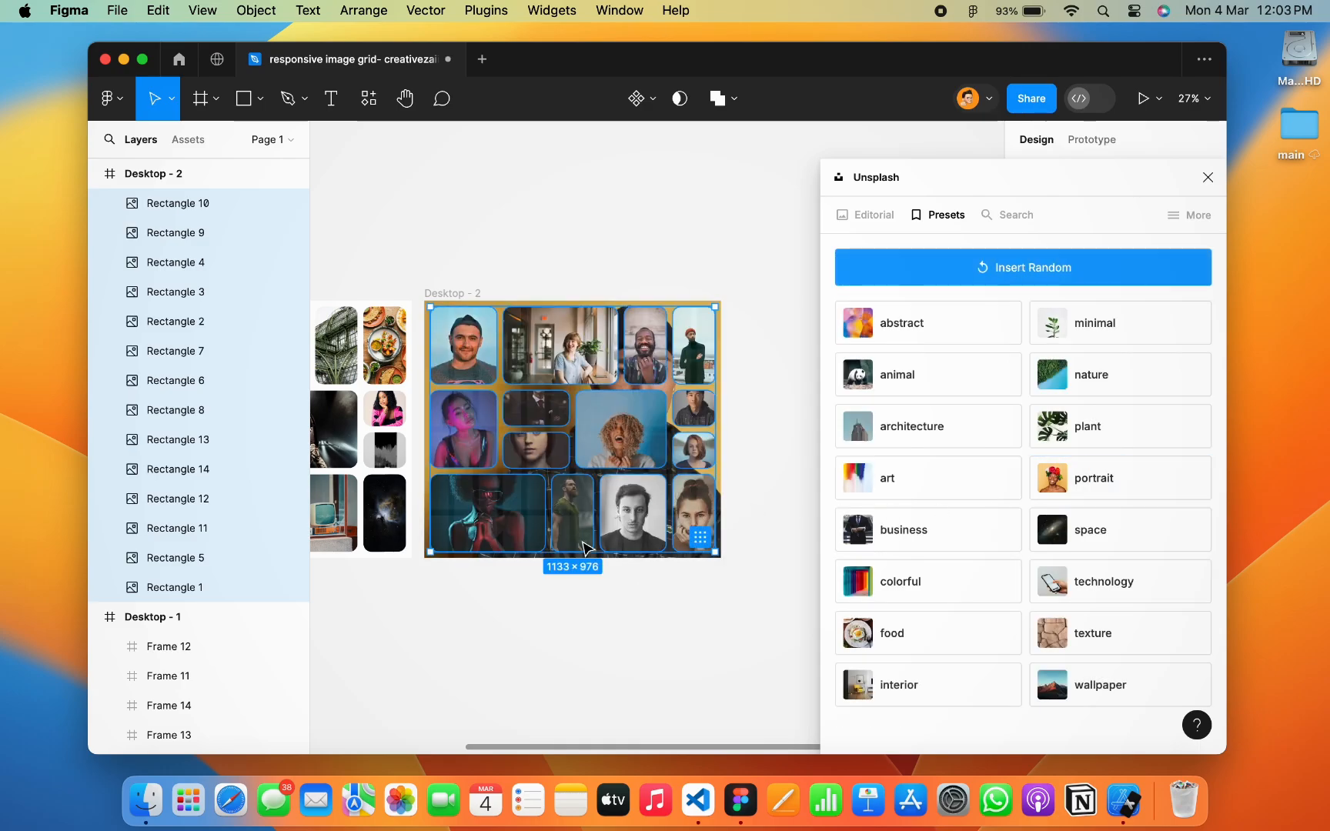
click(1207, 178)
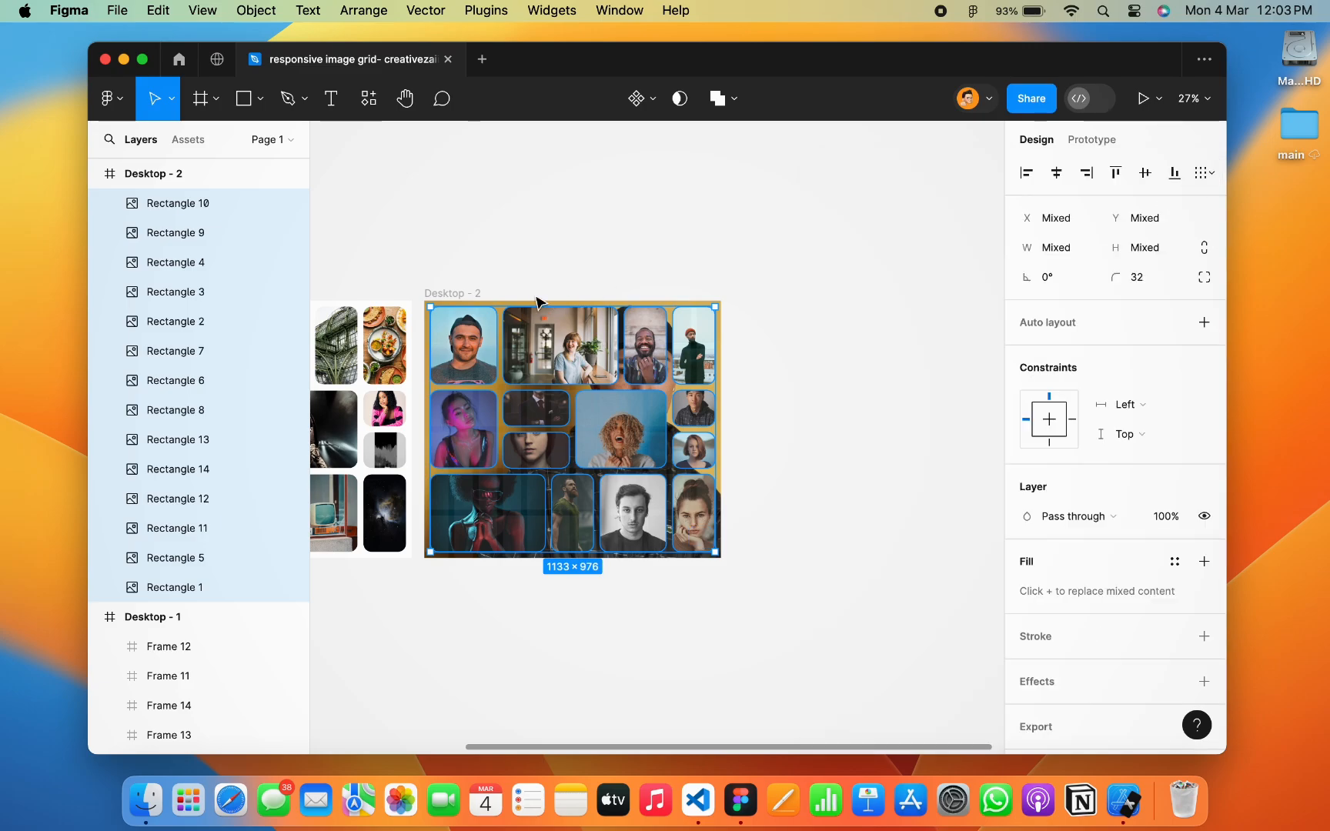
Remove the image fill from the Desktop - 2 frame, keeping its FFFFFF fill
click(450, 294)
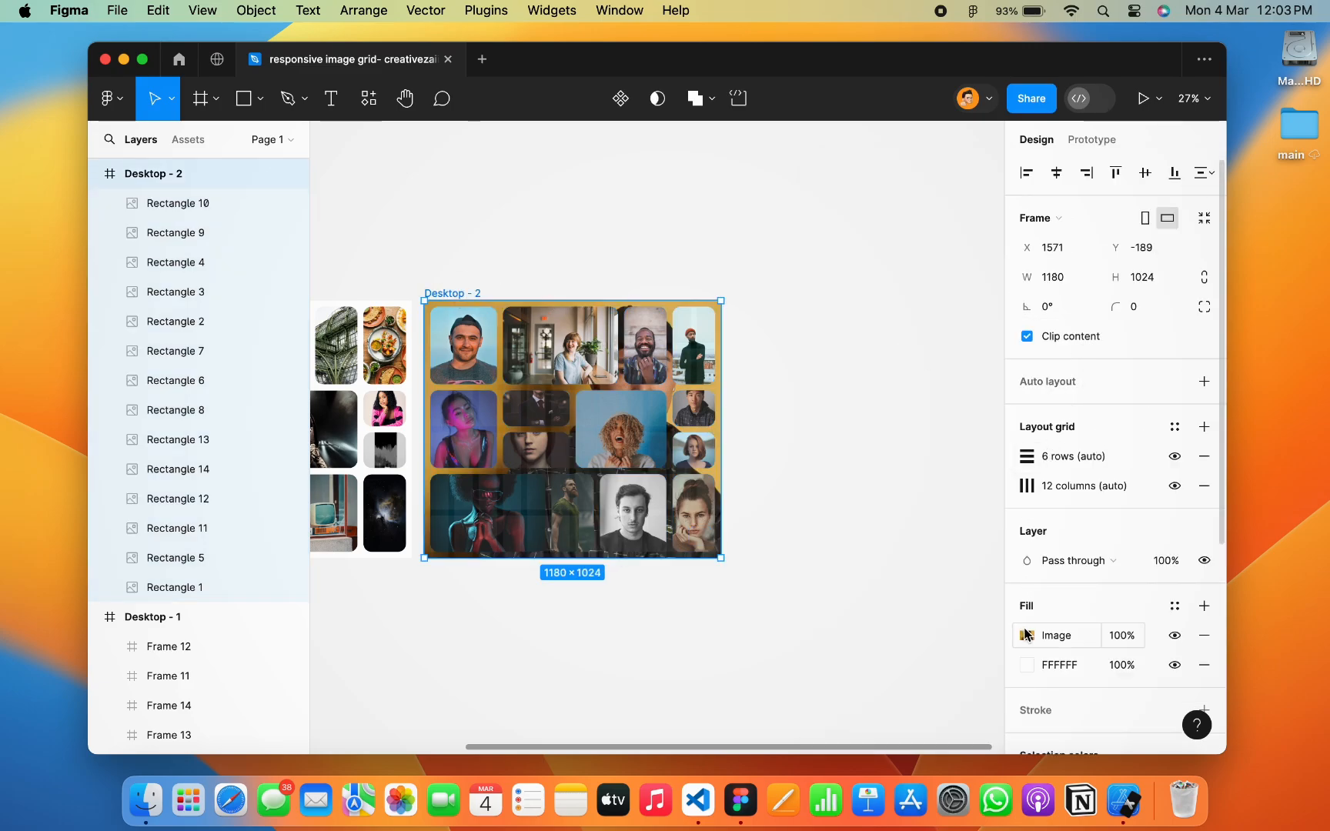
click(1205, 640)
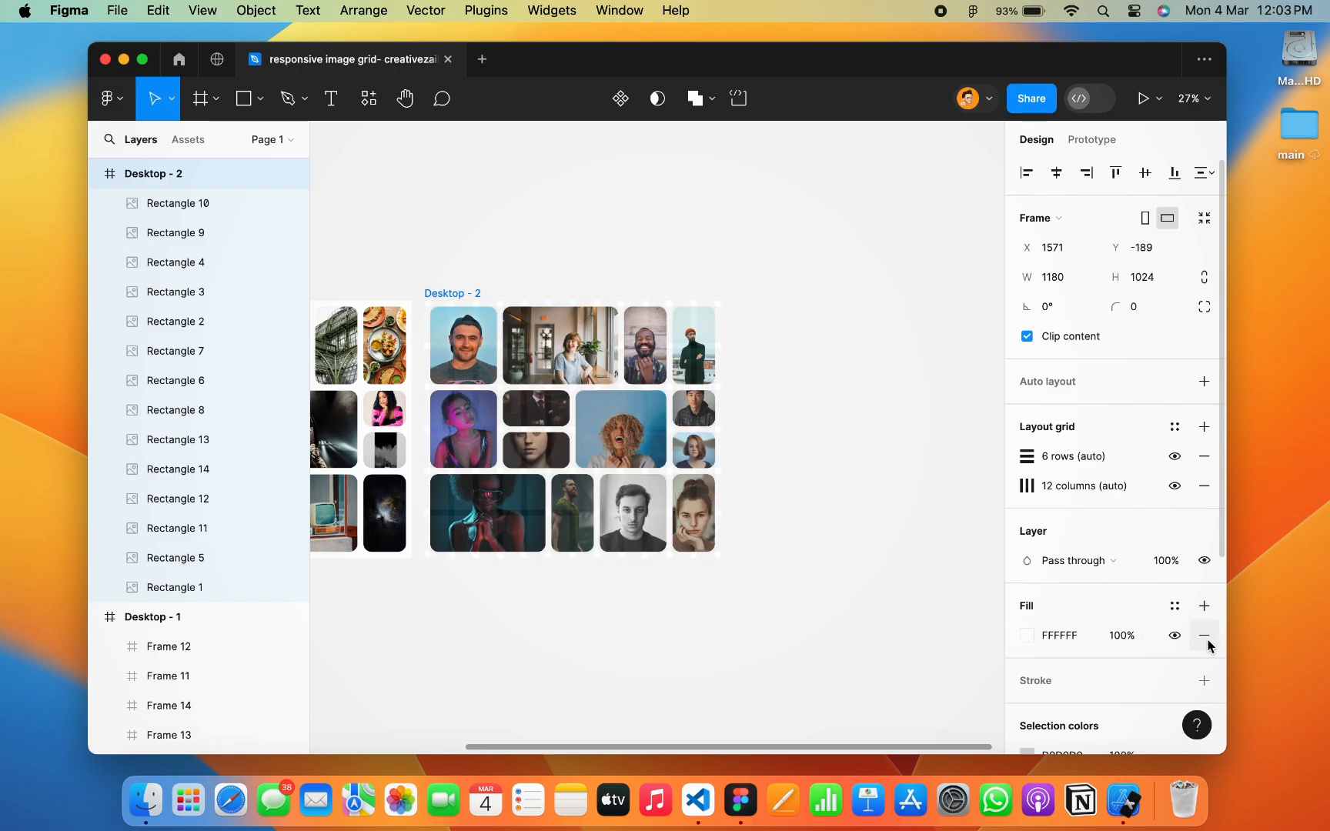
click(787, 549)
Hide both the 12-column and 6-row layout grids of the Desktop - 2 frame
scroll(793, 551, left, 5)
right_click(792, 550)
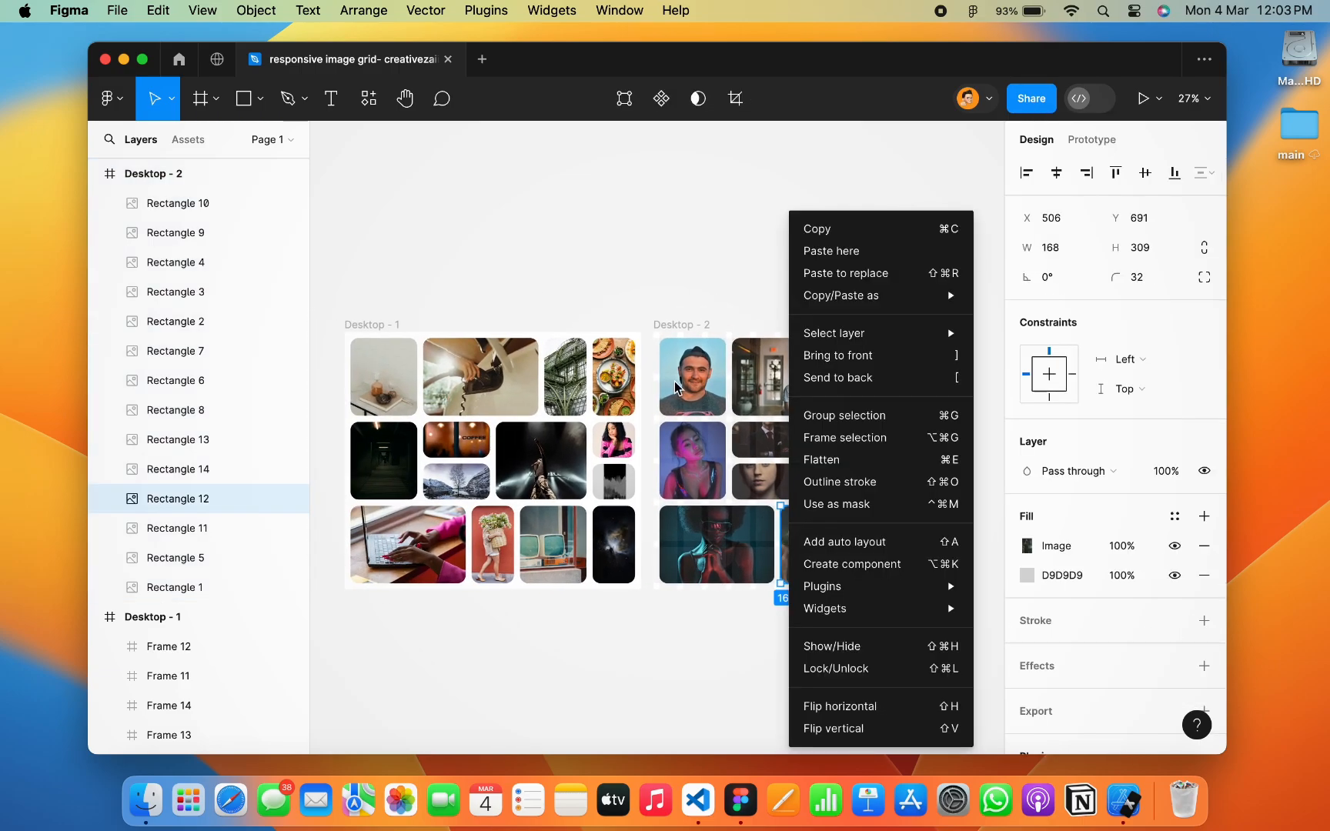
click(711, 308)
click(689, 325)
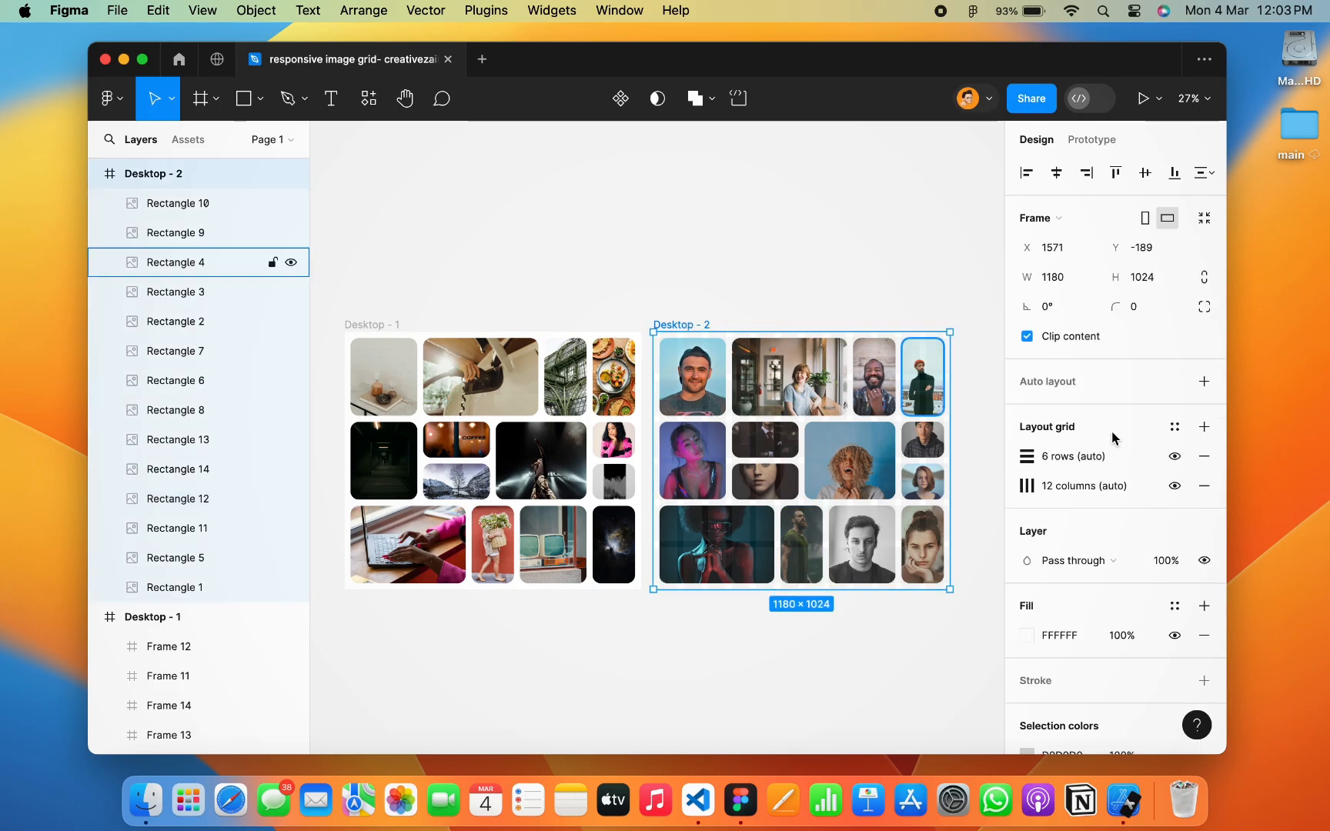
click(1173, 486)
click(1175, 456)
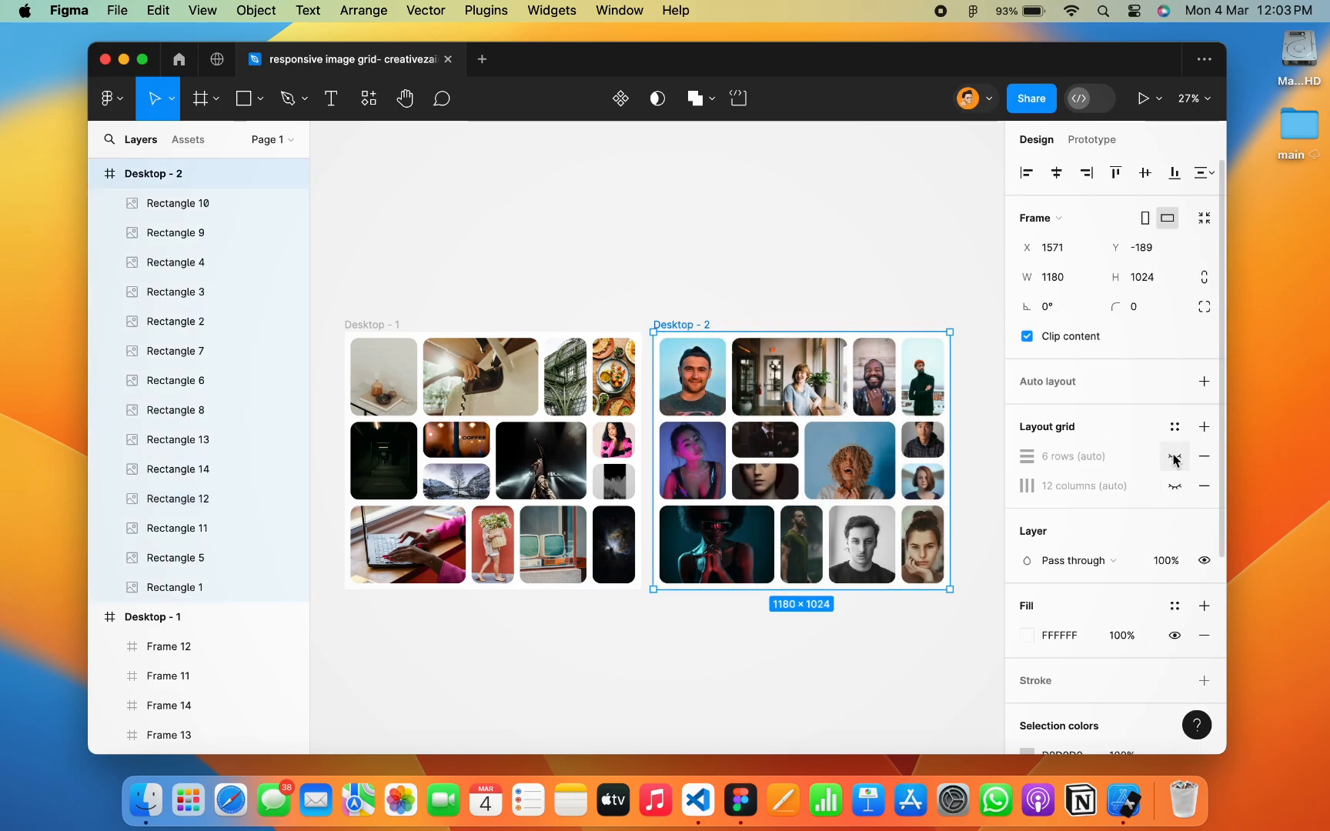
Move the Desktop - 2 frame farther from Desktop - 1, to X 1670 at the same height, and deselect it
drag(667, 328, 689, 322)
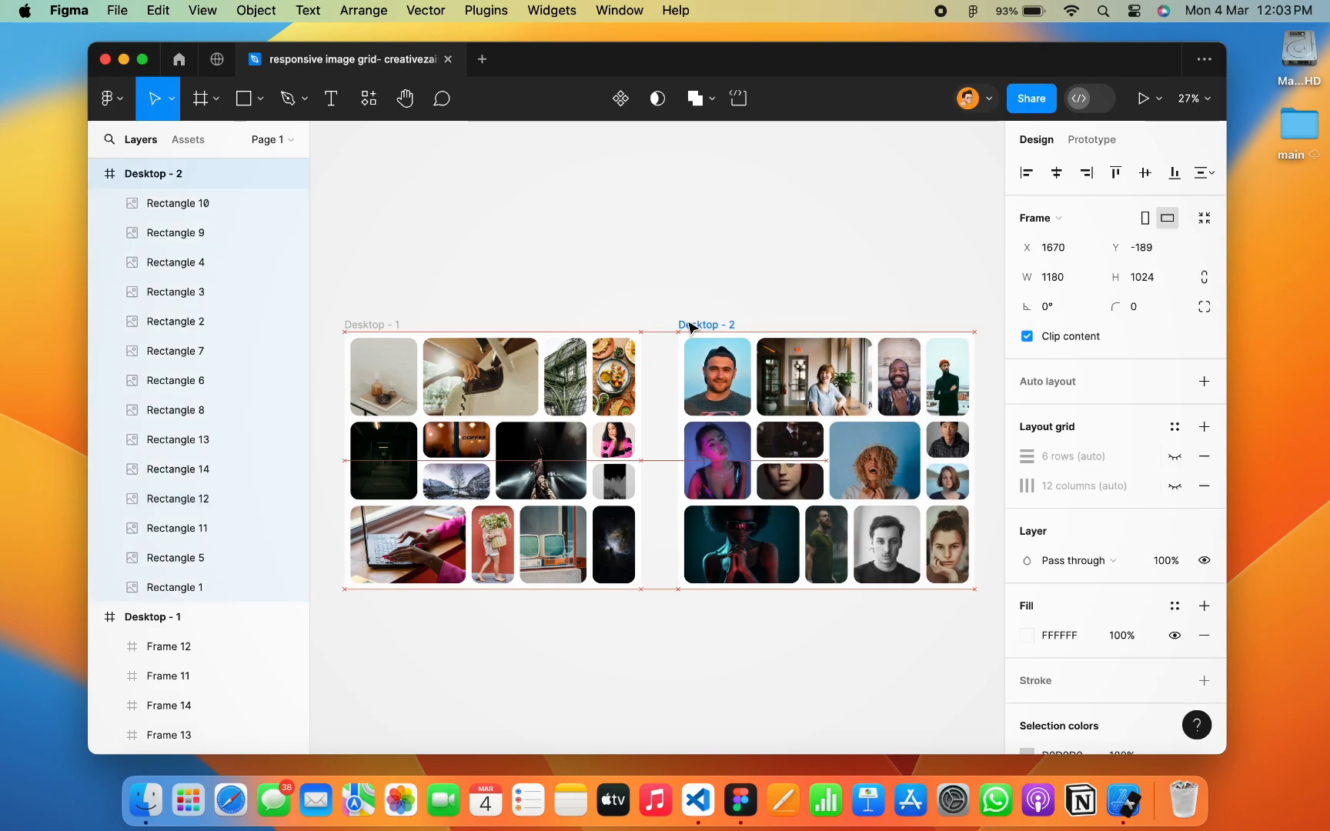
scroll(693, 331, up, 5)
scroll(695, 337, down, 4)
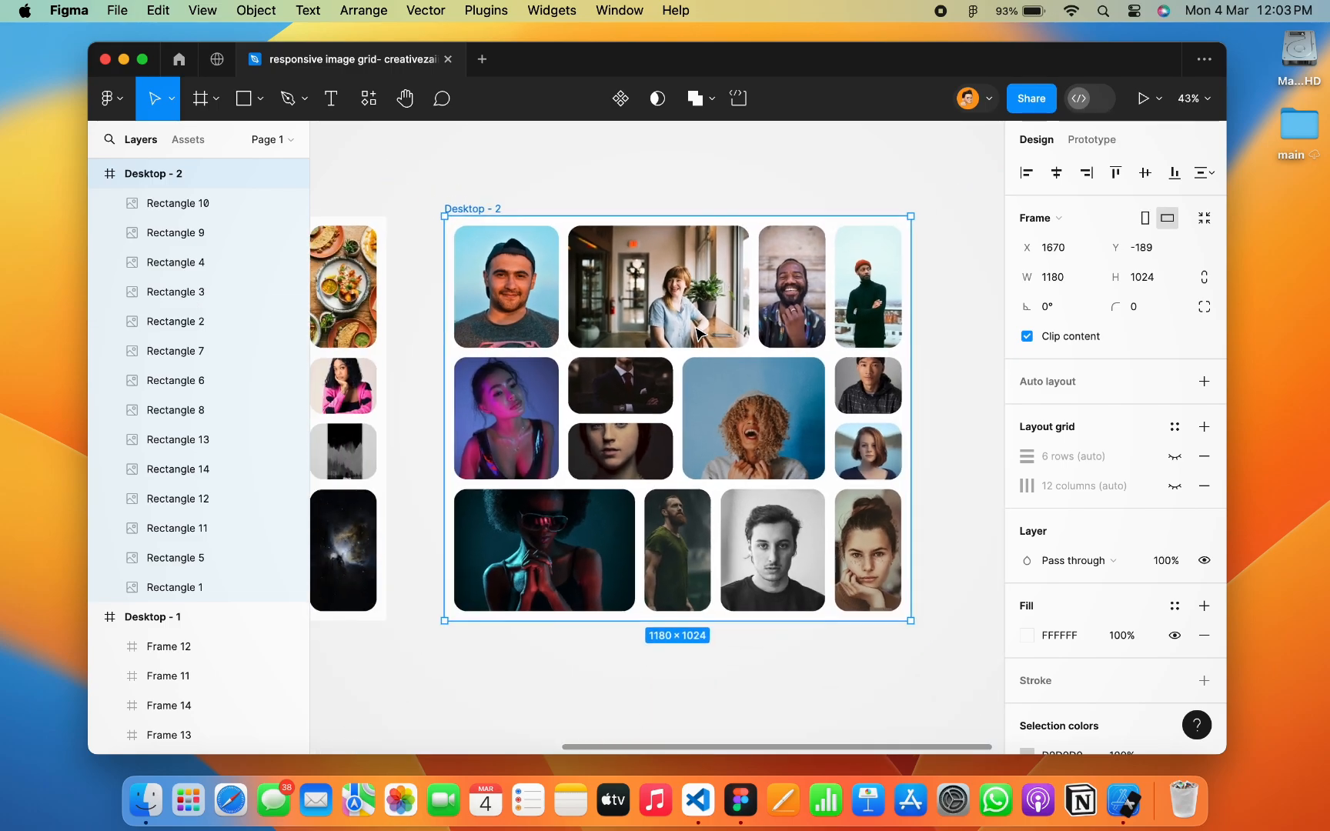
click(906, 272)
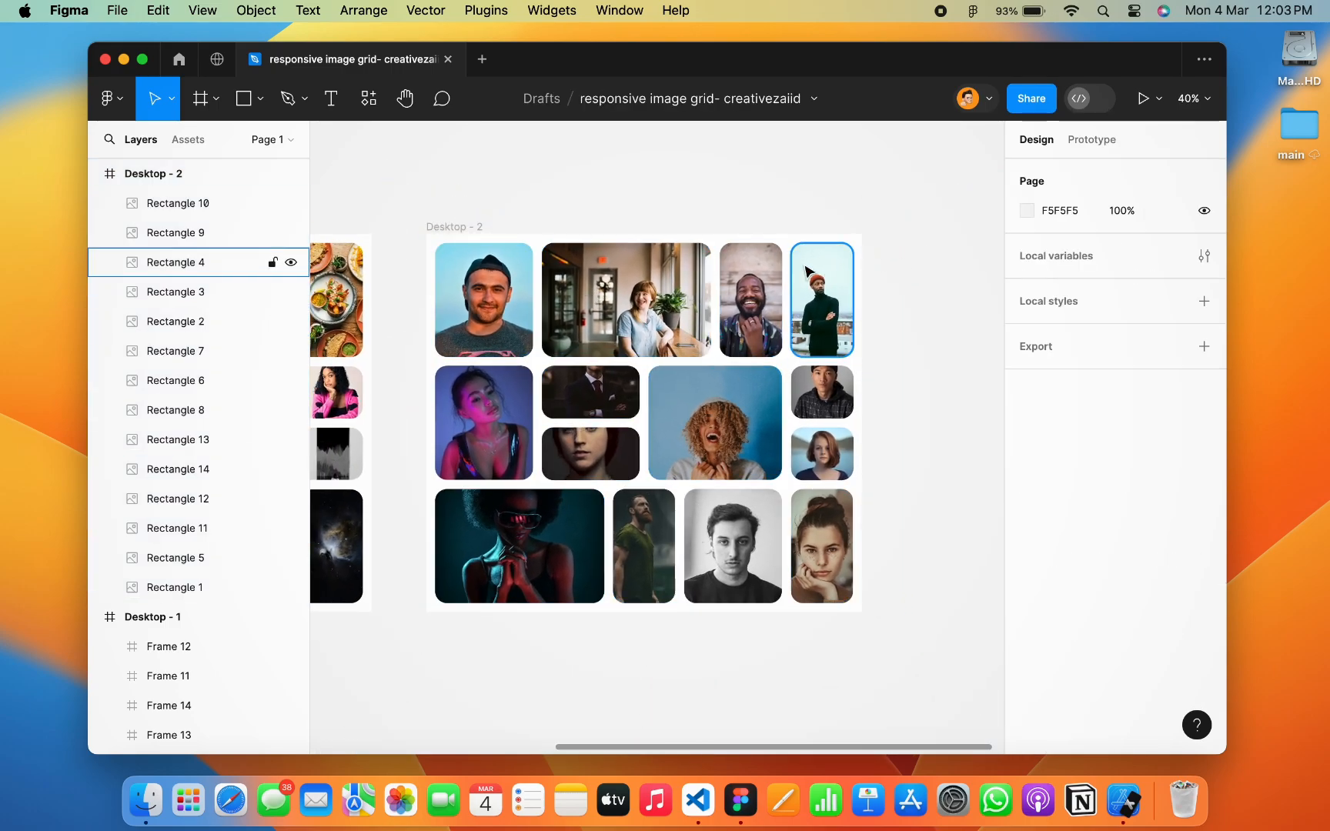
Try enlarging the Desktop - 2 frame from its upper-right corner and undo the resize
click(451, 226)
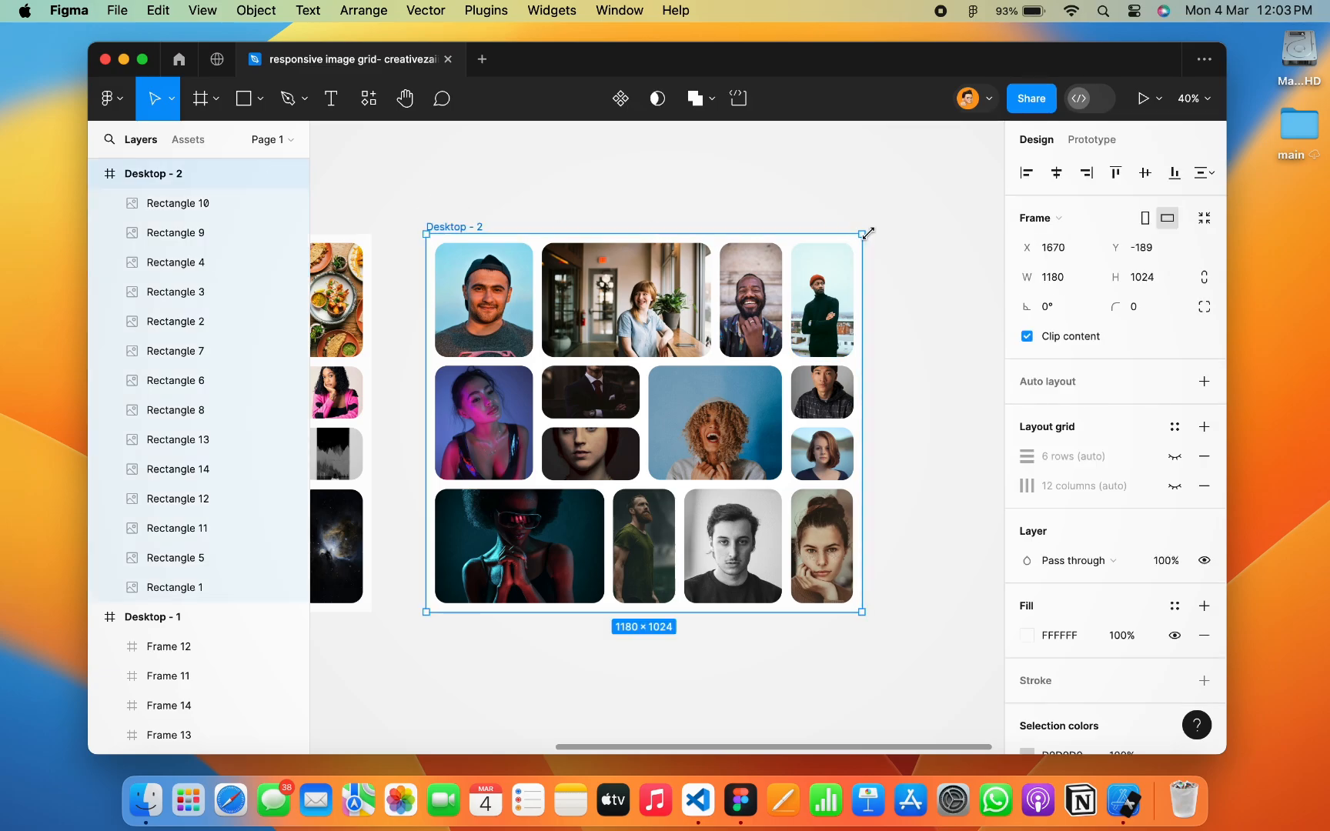
drag(862, 233, 911, 203)
key(ctrl+z)
Check the constraints of the wide 458 × 309 image in the top band of Desktop - 1
scroll(657, 227, left, 5)
click(394, 247)
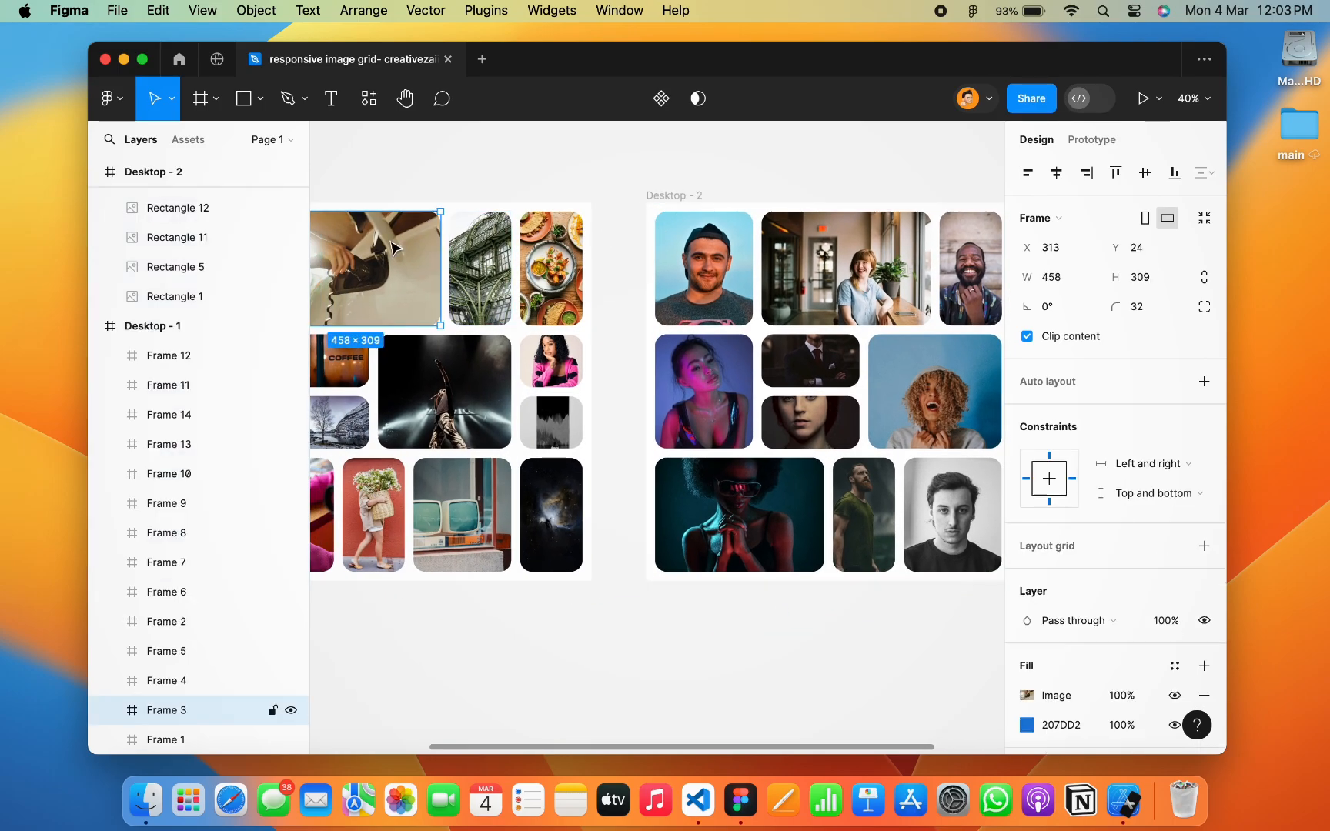
scroll(704, 392, right, 5)
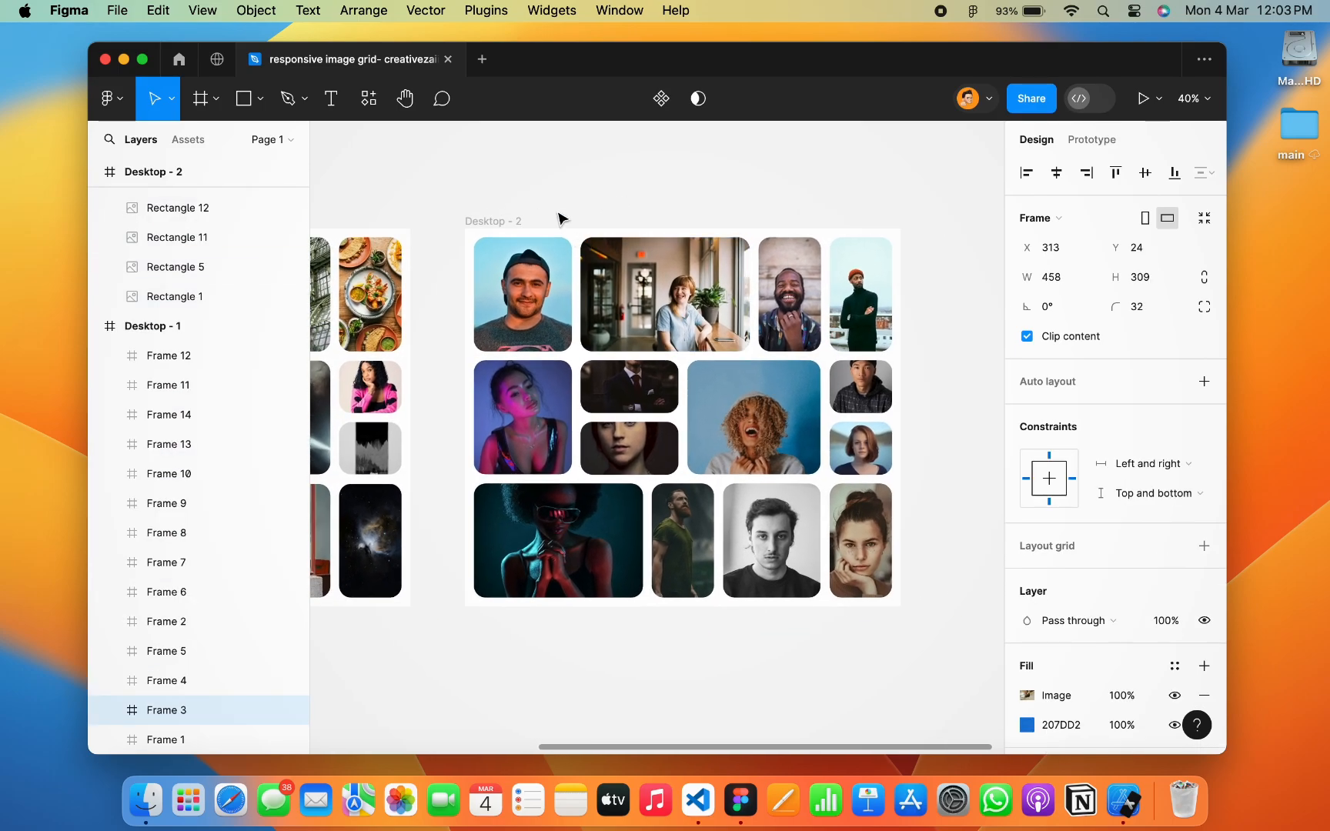
Set the constraints of all images in Desktop - 2 to Left and right horizontally and Top and bottom vertically
click(495, 223)
click(496, 222)
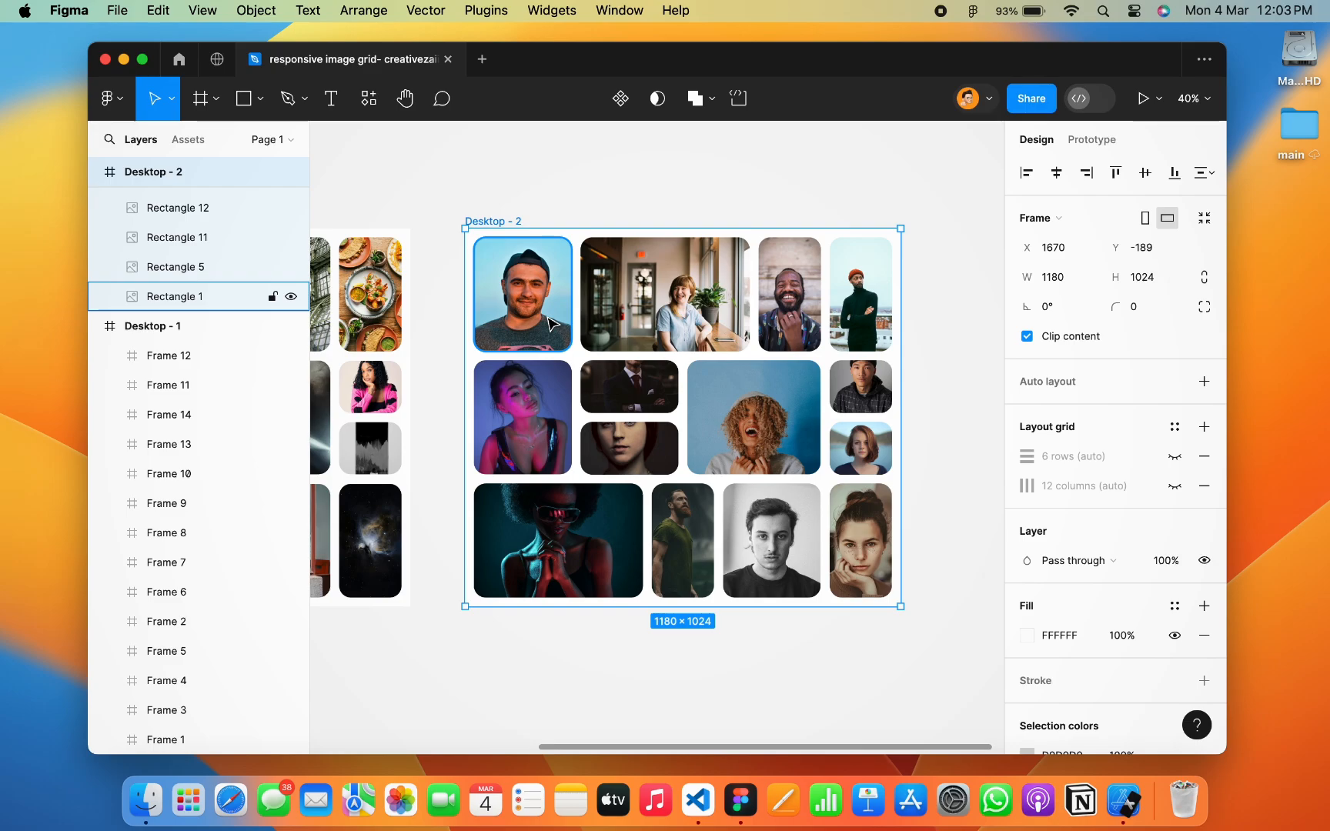
key(super+a)
click(531, 260)
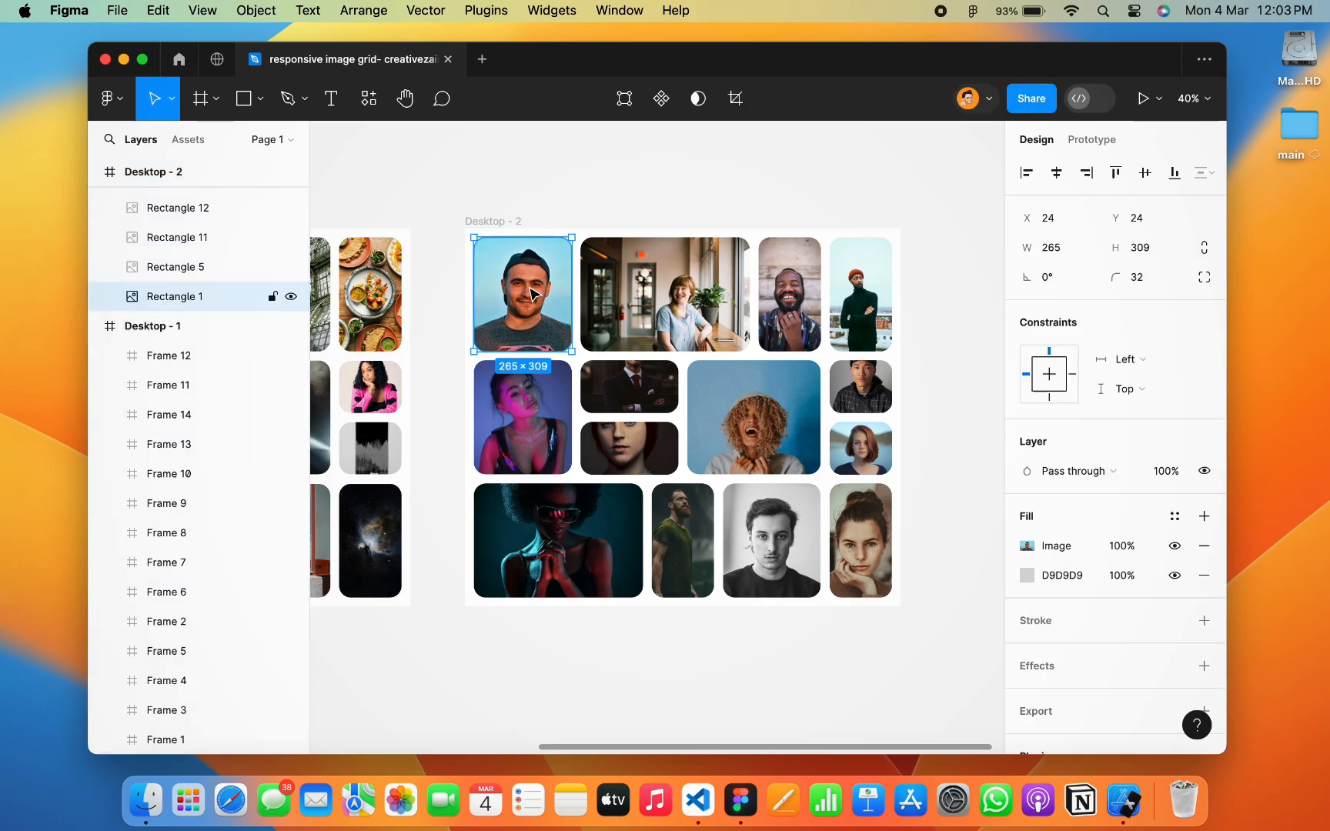
key(super+a)
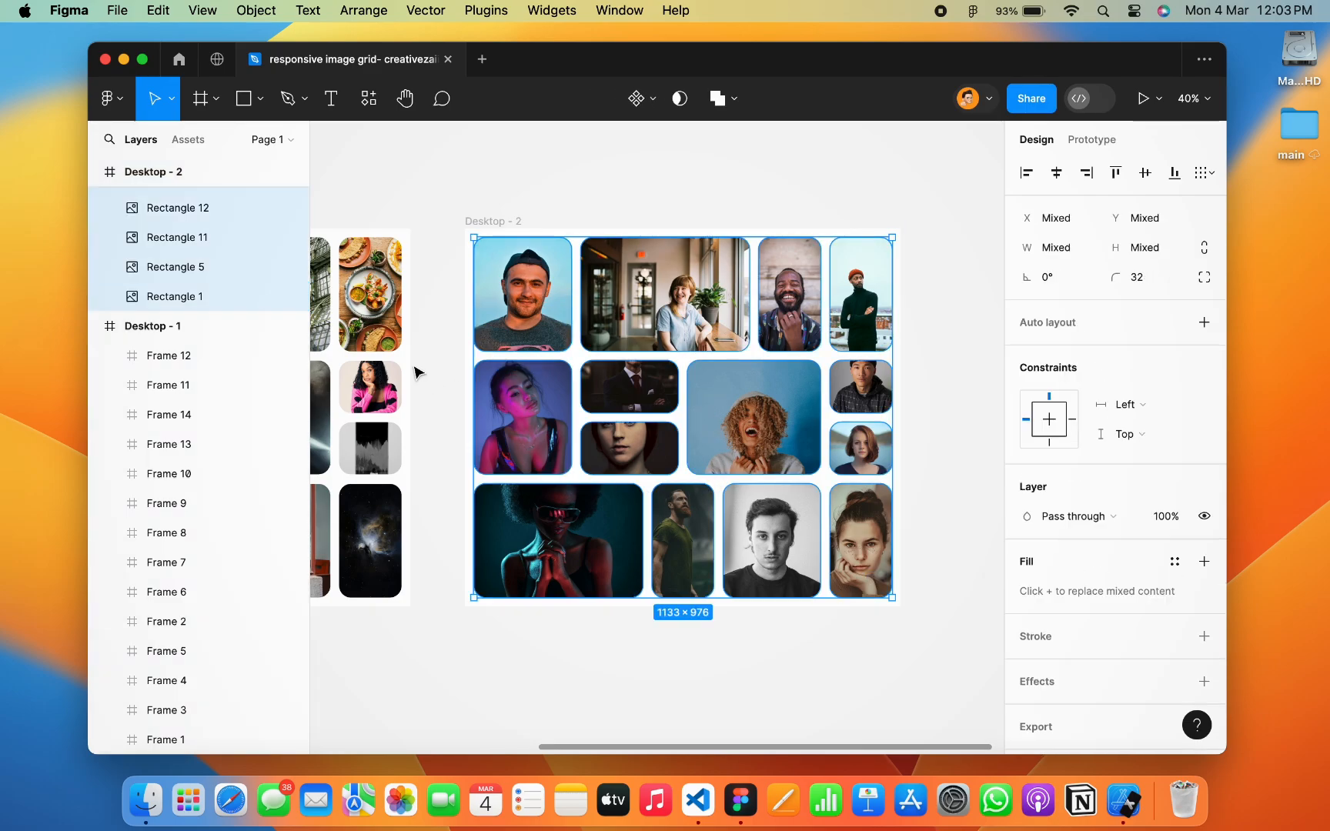
scroll(253, 324, up, 8)
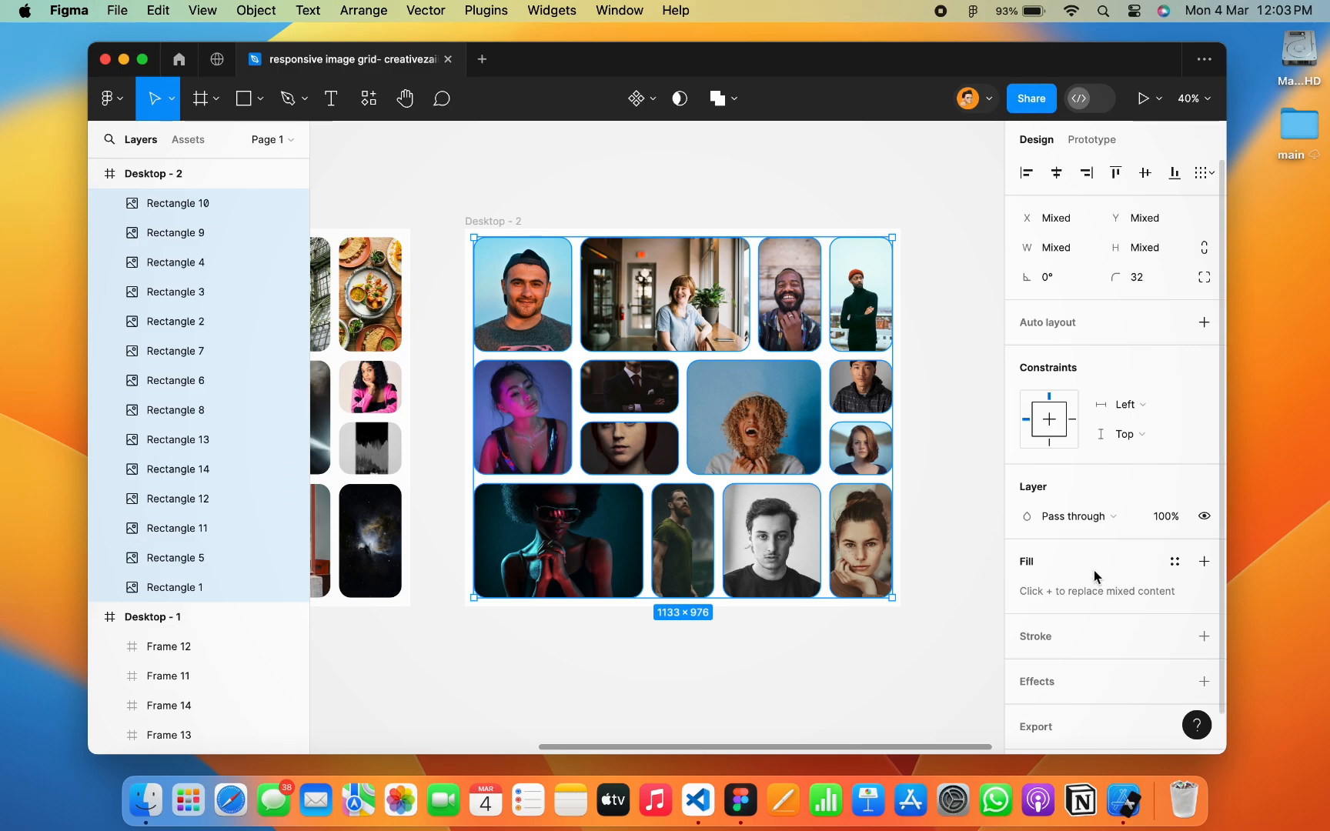
click(1136, 408)
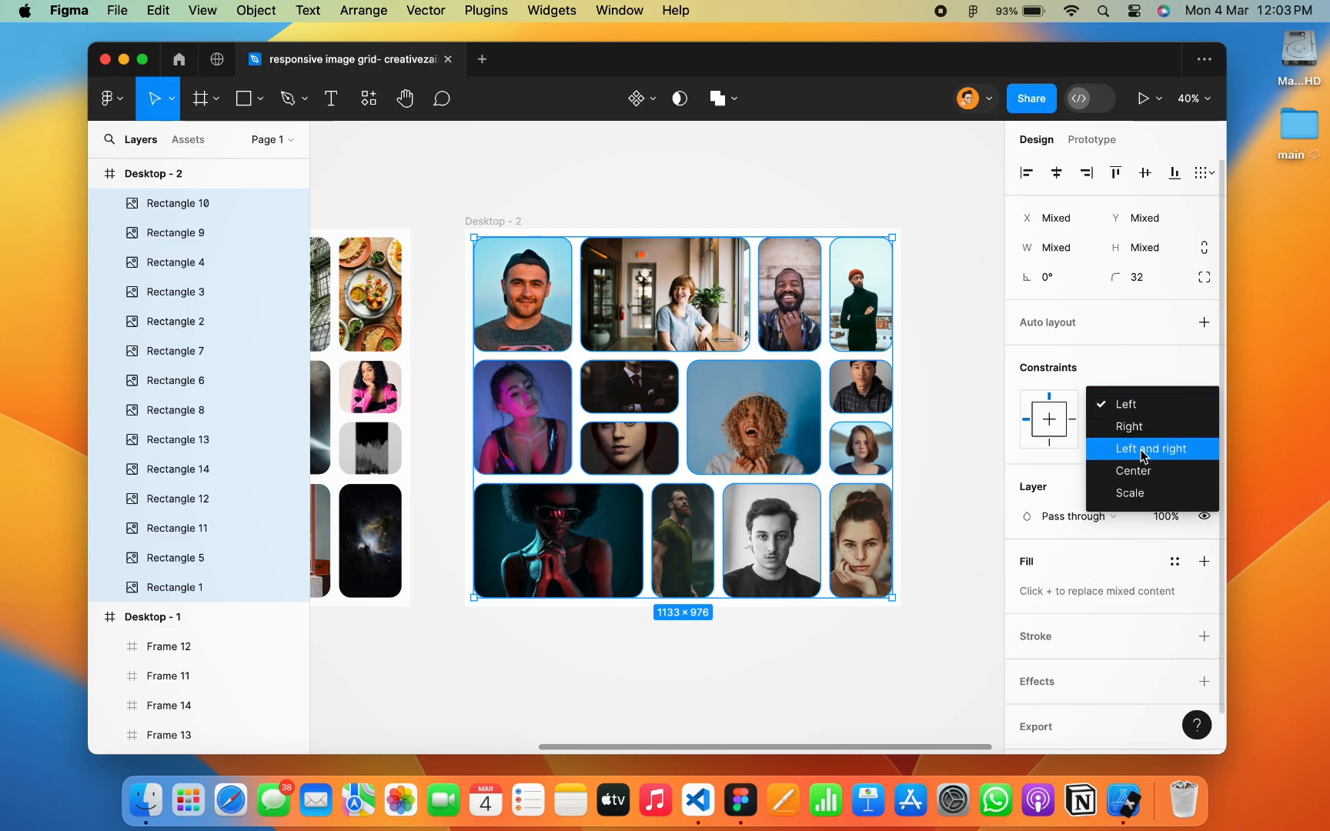
click(1147, 449)
click(1156, 435)
click(1153, 478)
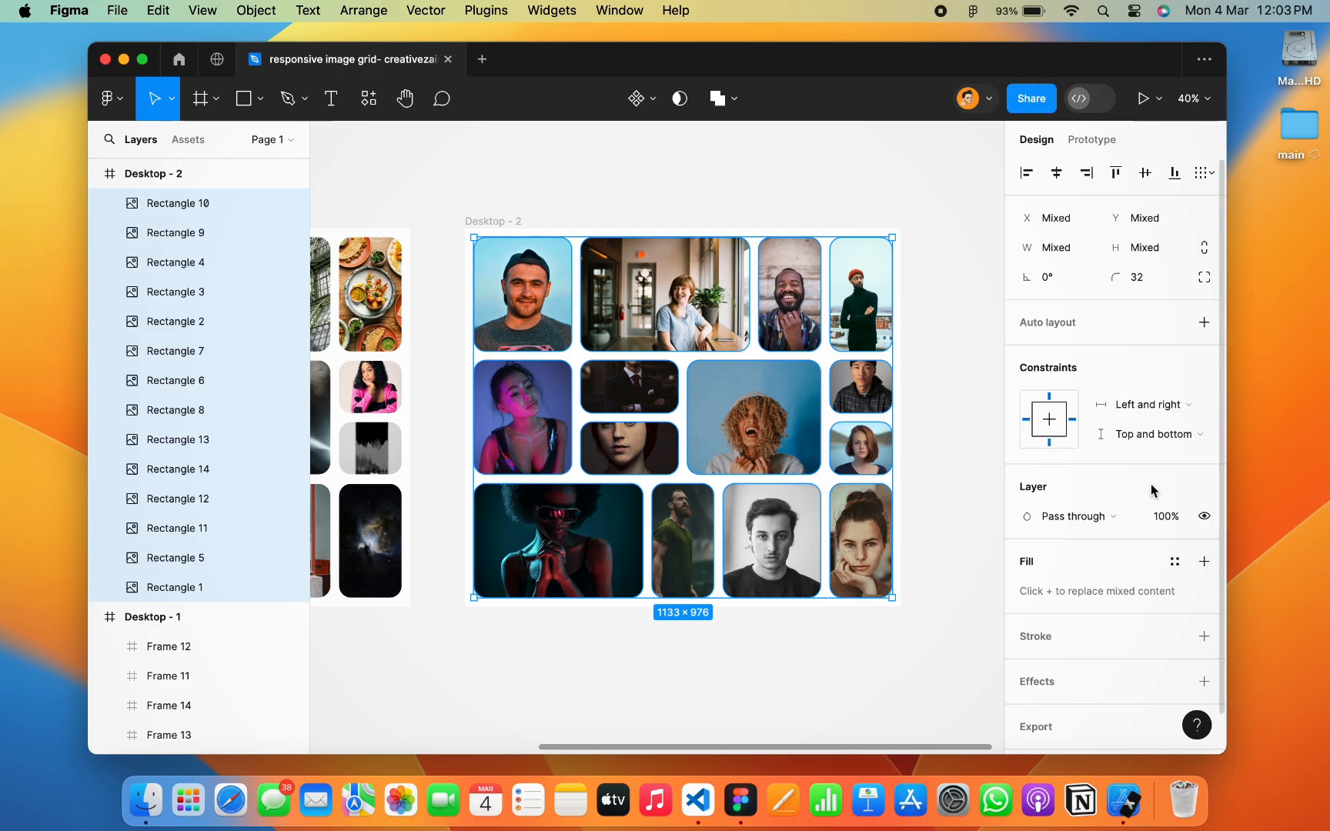
Test the grid's responsiveness by shrinking the Desktop - 2 frame to about 880 × 957 and stretching it larger again
scroll(783, 426, down, 2)
click(724, 219)
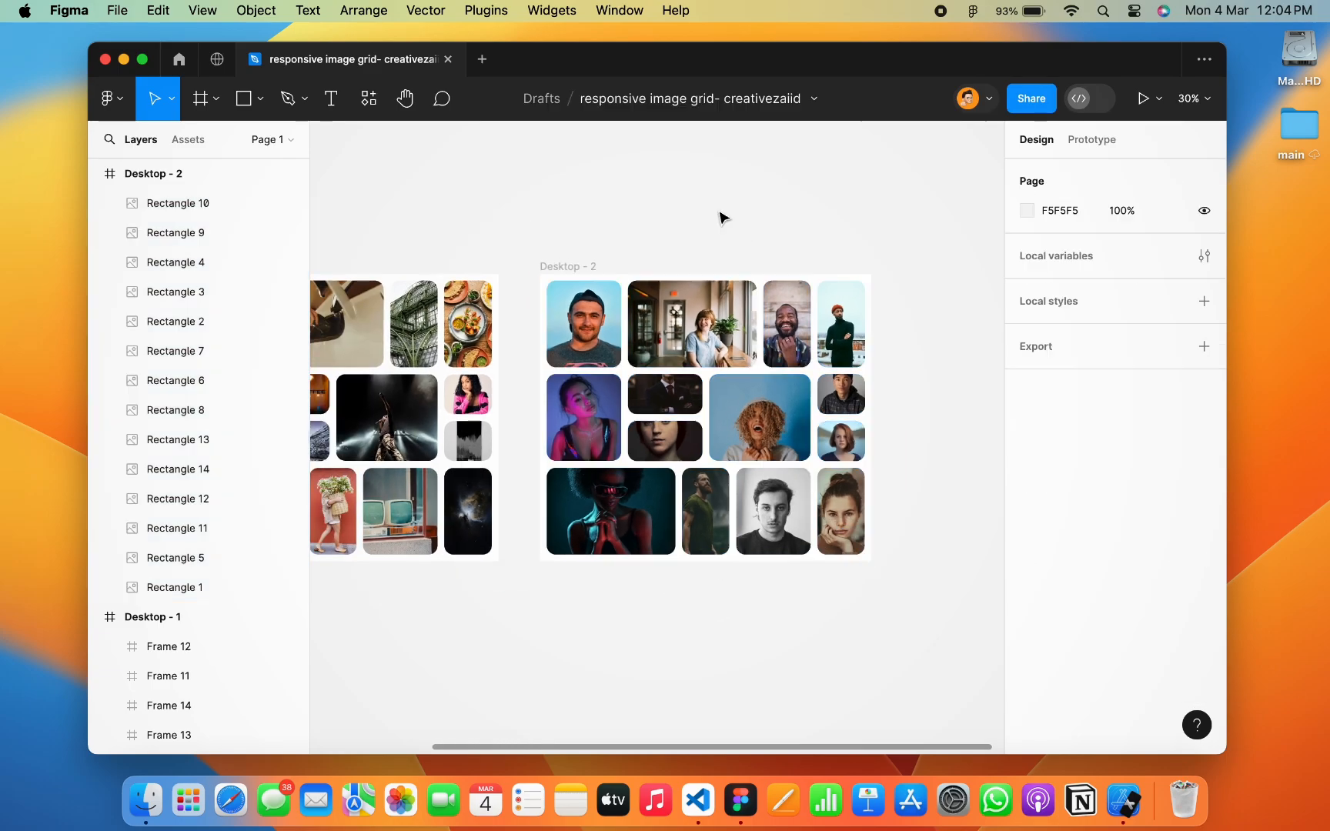
click(579, 267)
drag(873, 274, 787, 292)
click(845, 268)
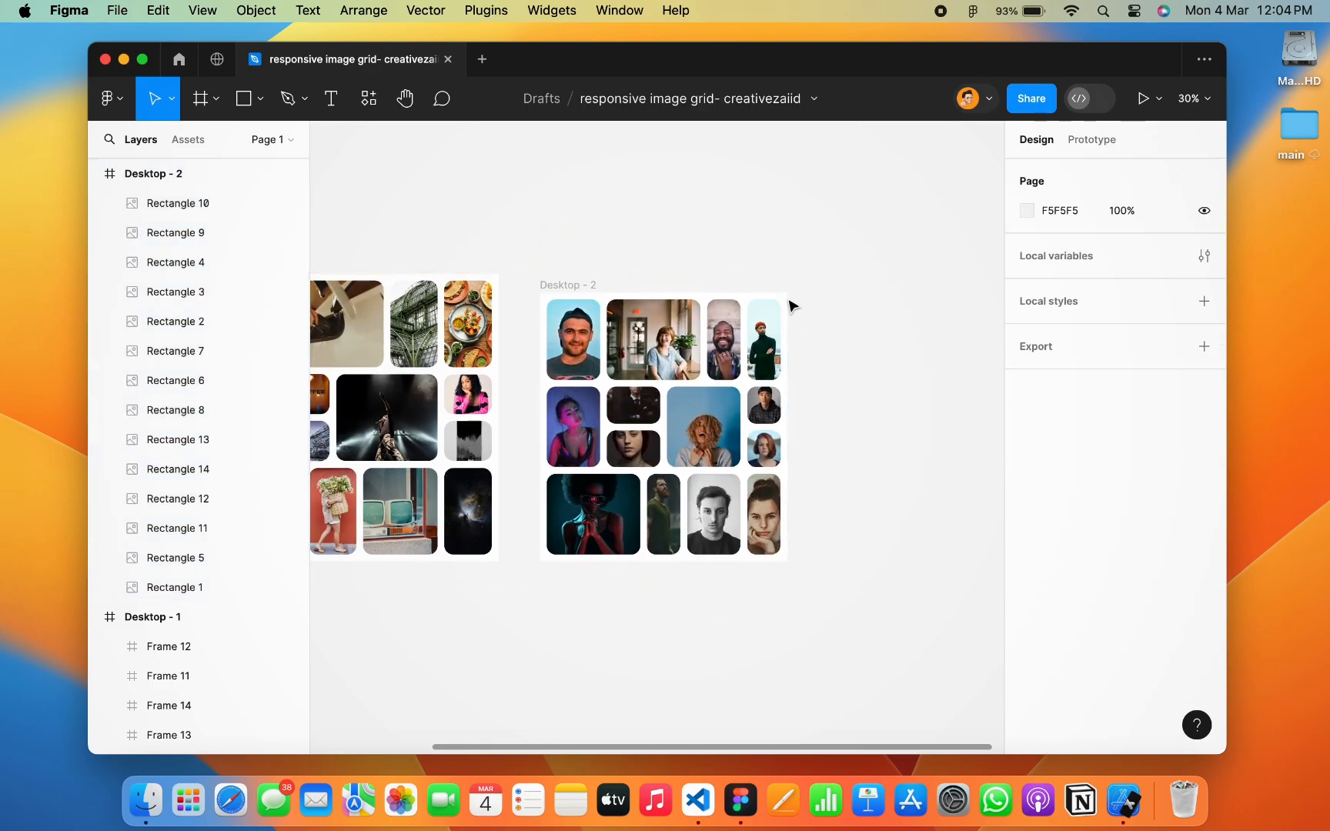
click(579, 285)
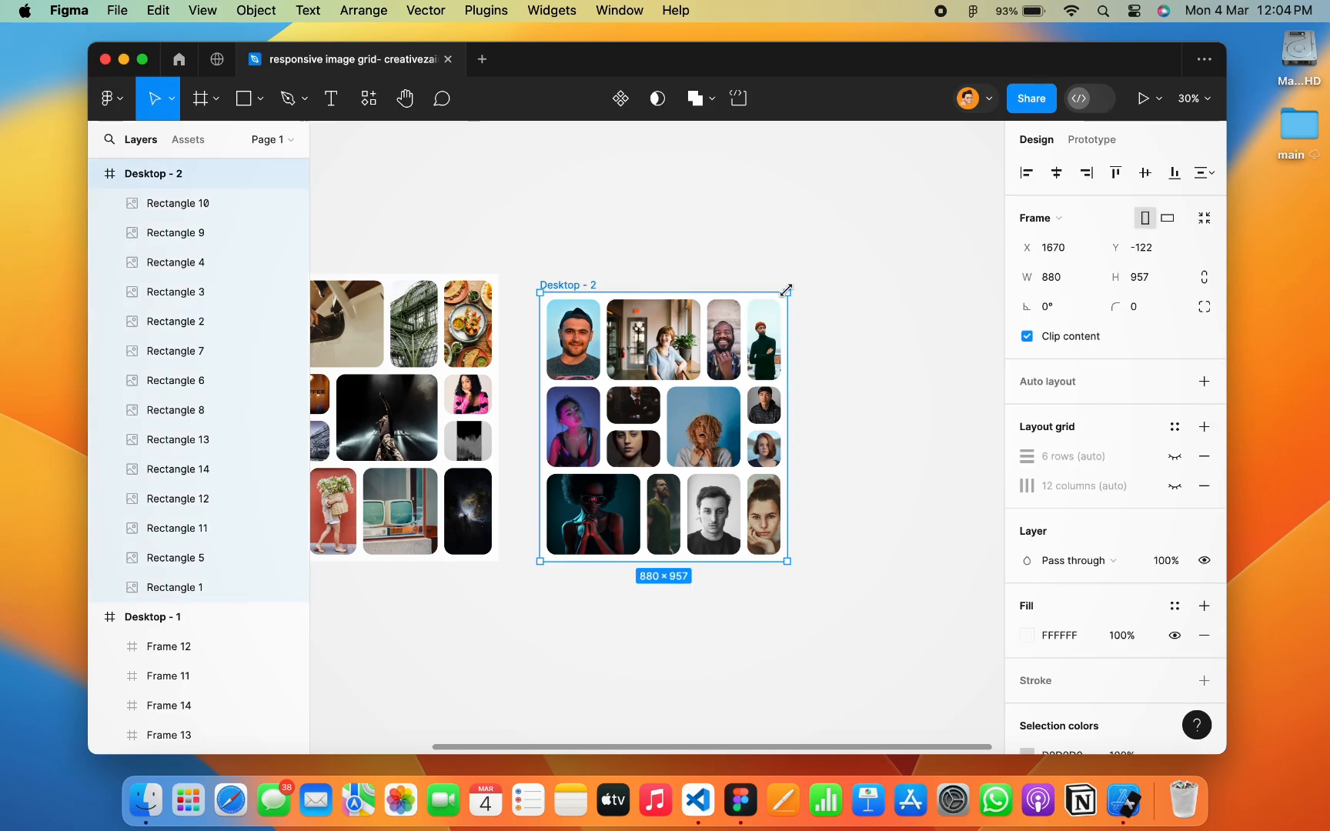
drag(786, 290, 852, 205)
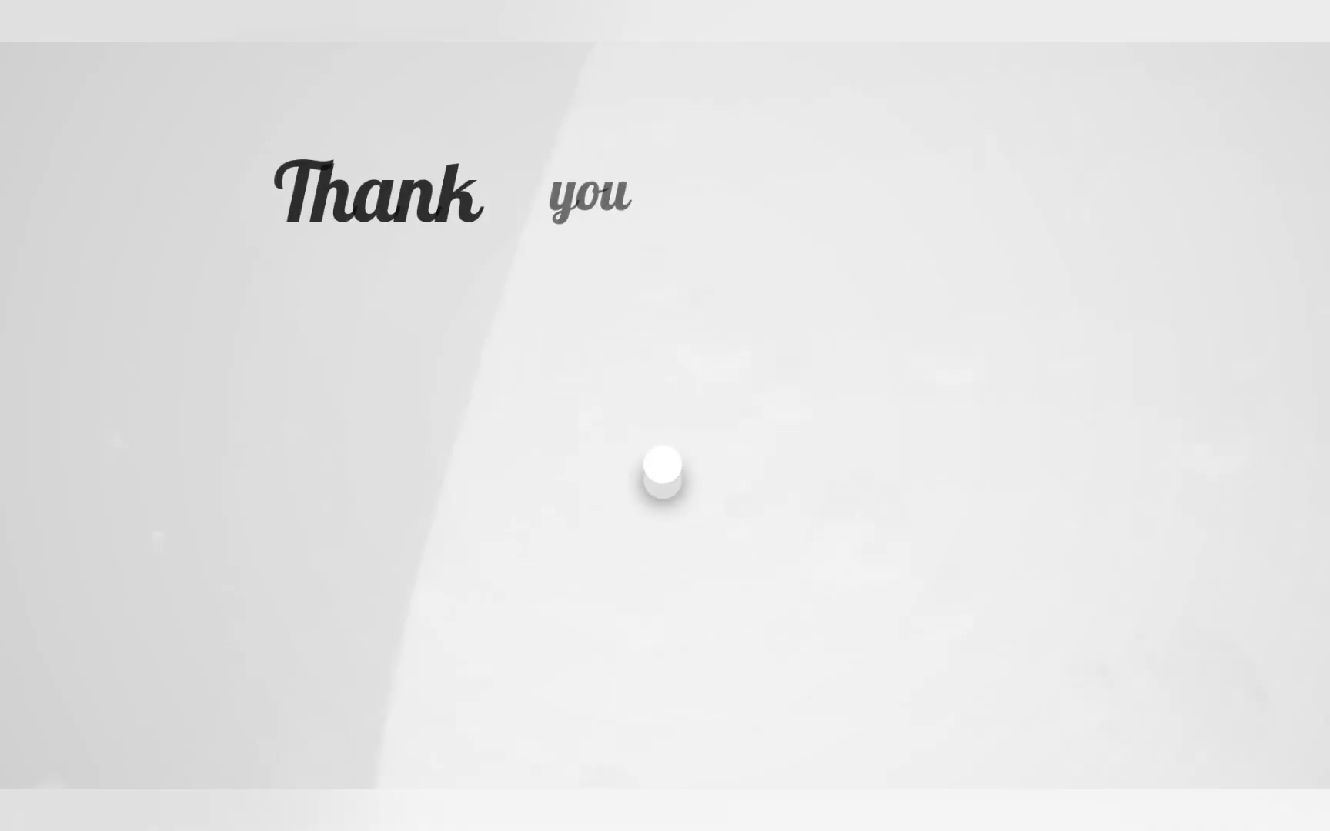